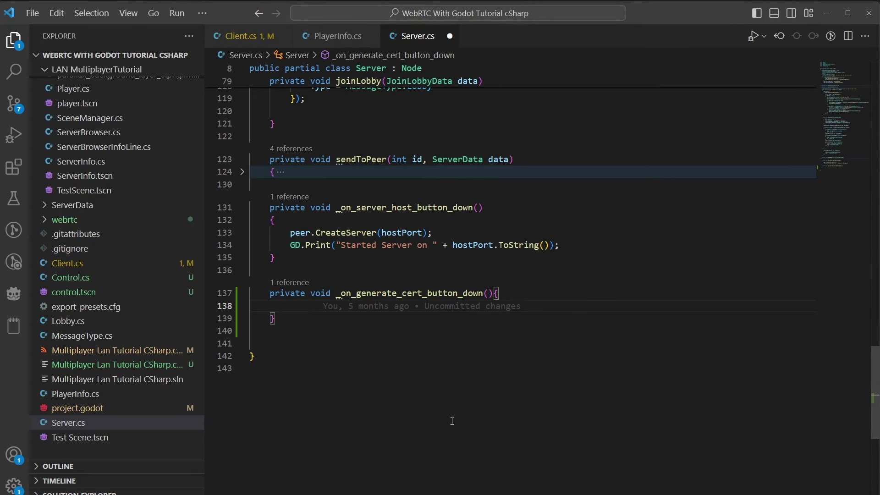
# Declare Crypto crypto = new Crypto(); and CryptoKey key = new CryptoKey(); in the cert handler.
pyautogui.write('Crypto c')
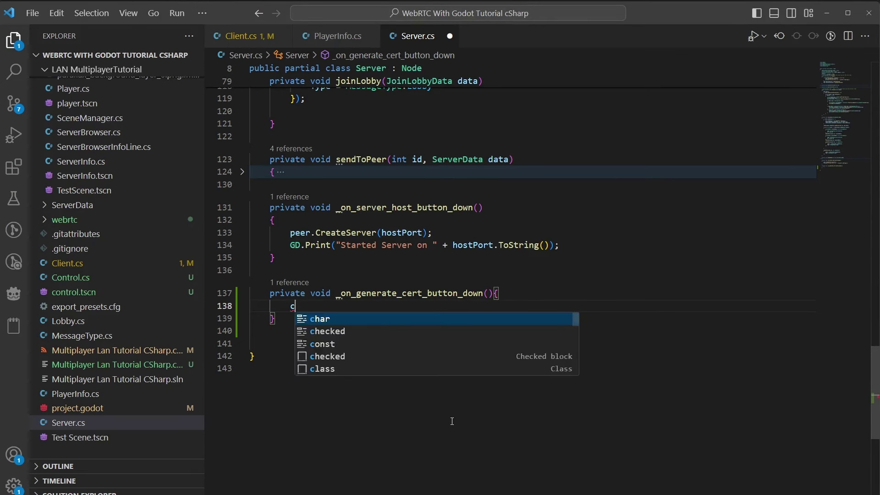
pyautogui.write('rypto = new')
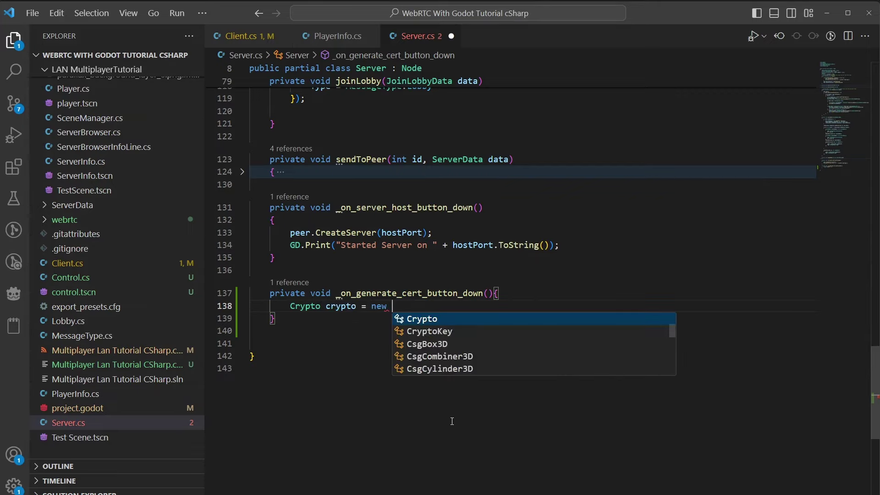
pyautogui.press('Return')
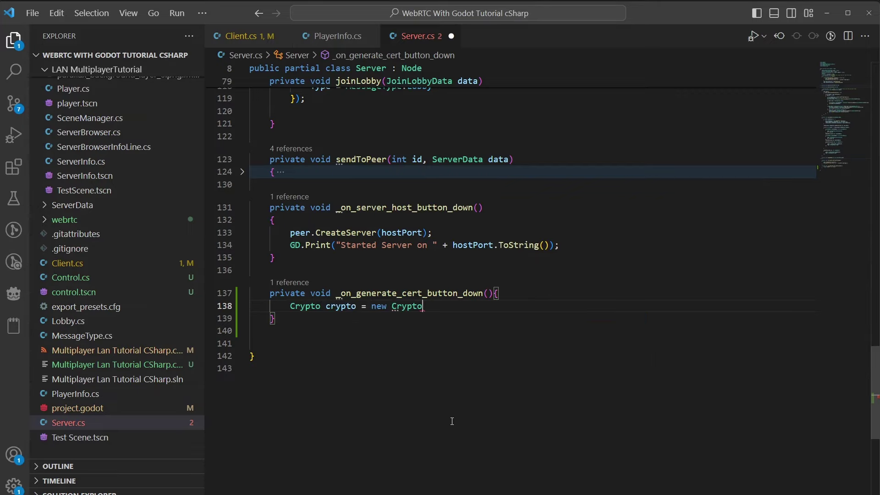
pyautogui.write('();')
pyautogui.press('Return')
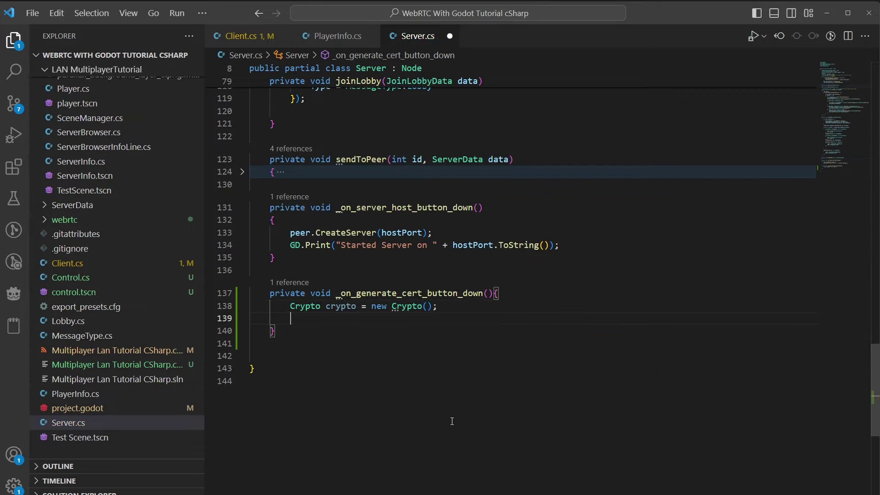
pyautogui.write('CryptoKey')
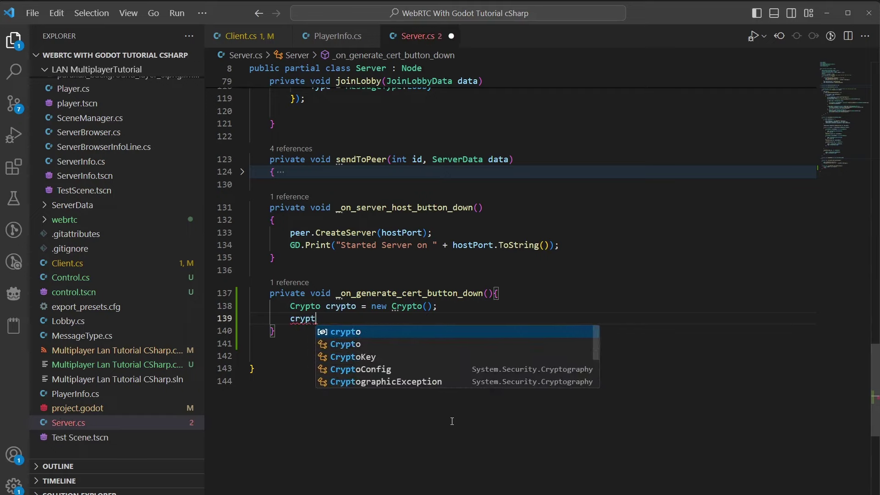
pyautogui.press('Return')
pyautogui.write('key = new')
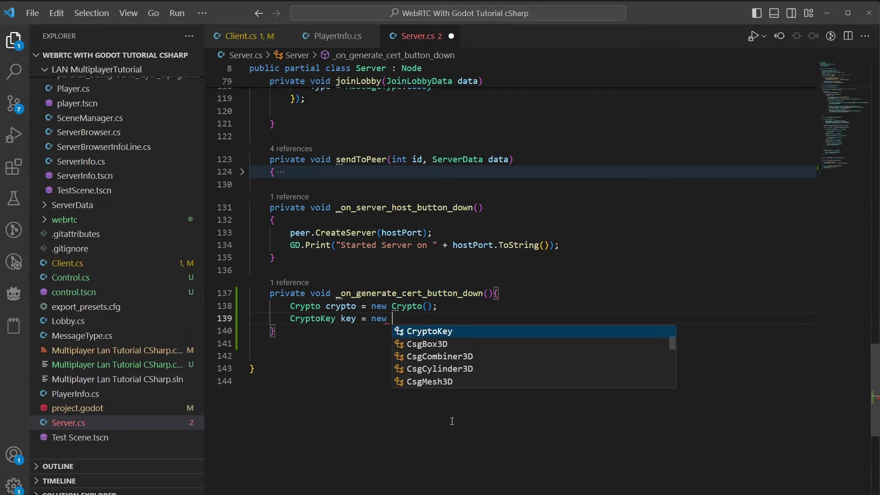
pyautogui.press('Return')
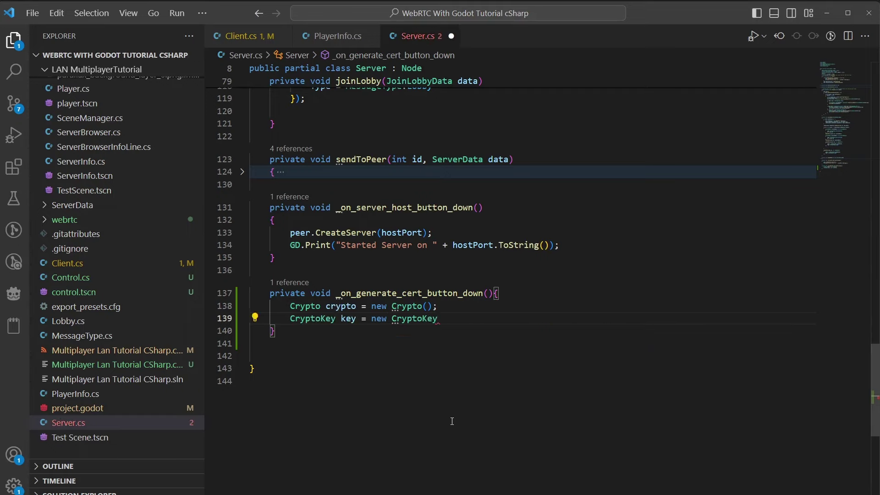
pyautogui.write('();')
pyautogui.press('Return')
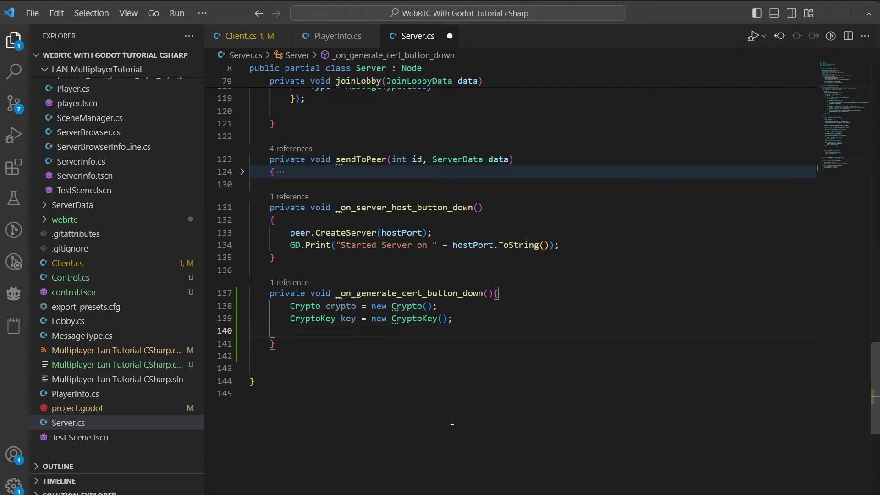
# Add X509Certificate cert = new X509Certificate(); below the two declarations.
pyautogui.write('ce')
pyautogui.press('BackSpace')
pyautogui.press('BackSpace')
pyautogui.write('x')
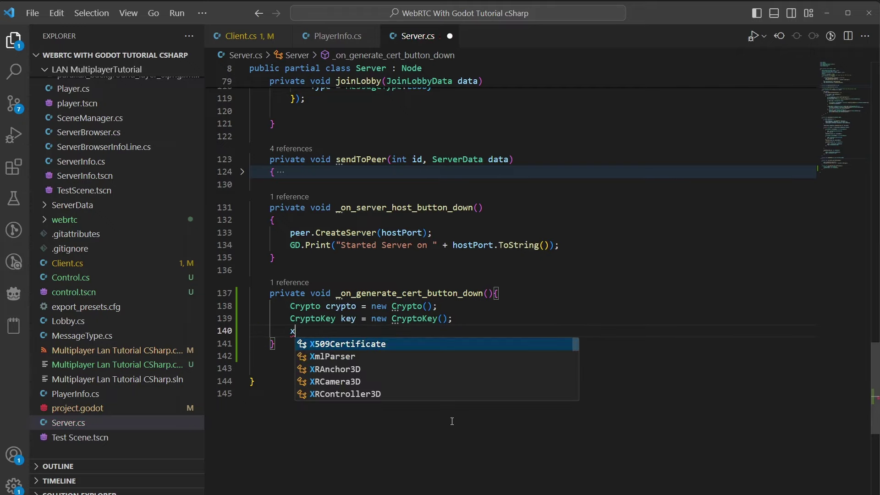
pyautogui.write('509')
pyautogui.press('Return')
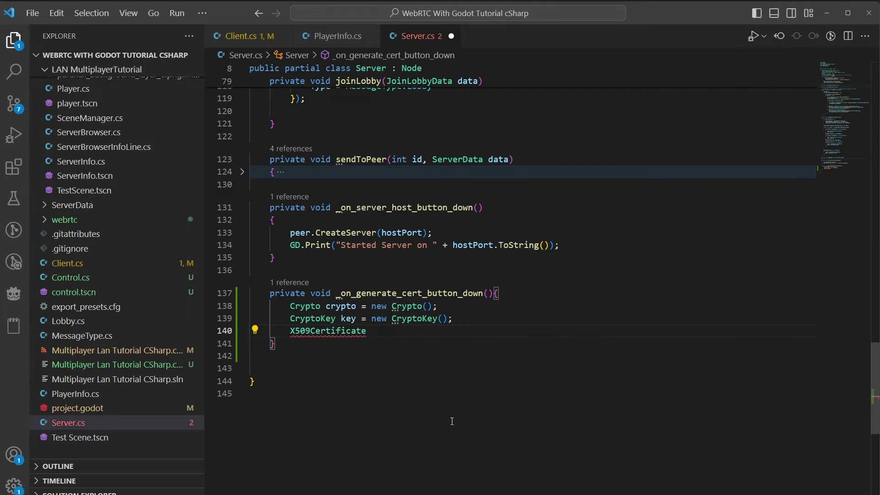
pyautogui.write('cert = new')
pyautogui.press('Return')
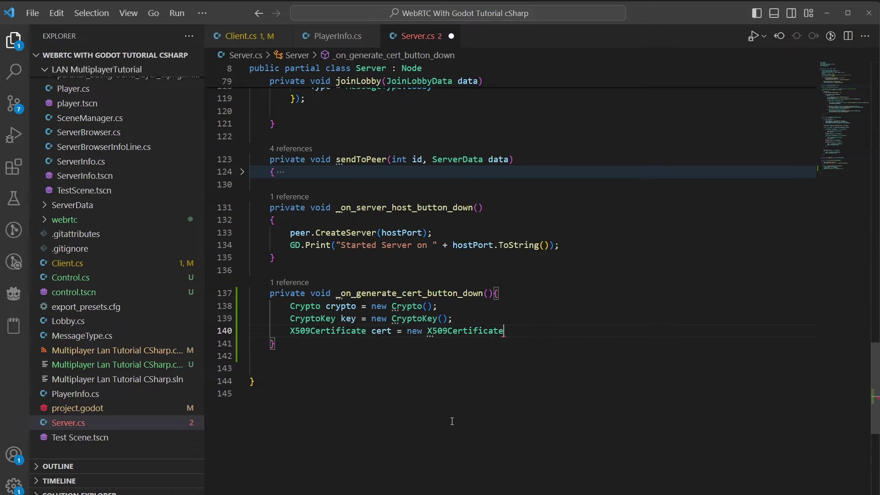
pyautogui.write('();')
pyautogui.press('Return')
pyautogui.press('Return')
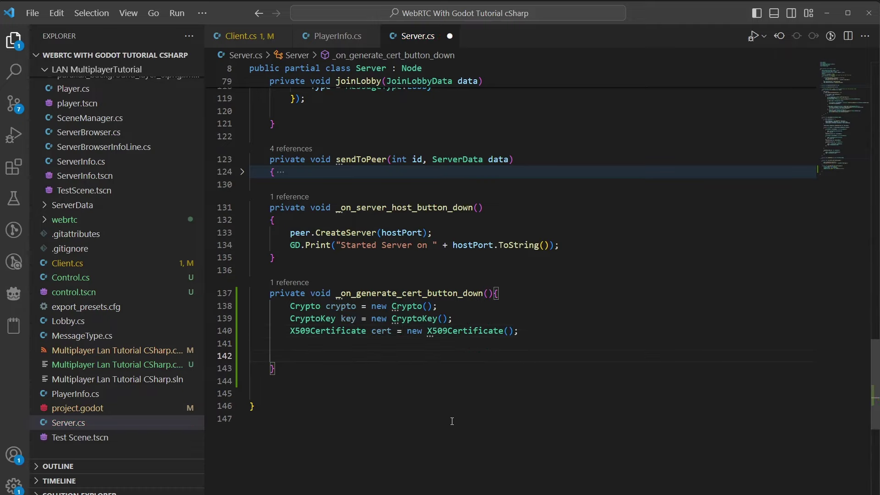
pyautogui.moveTo(285, 310); pyautogui.dragTo(455, 305)
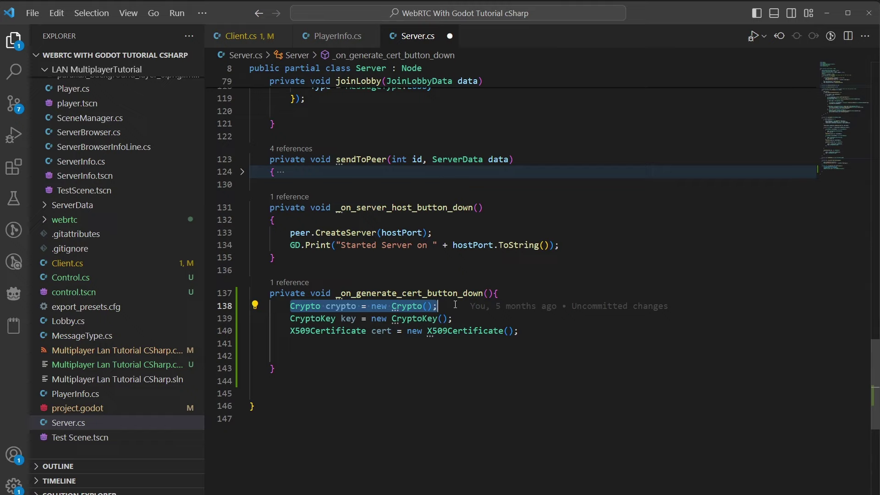
pyautogui.moveTo(454, 319); pyautogui.dragTo(290, 318)
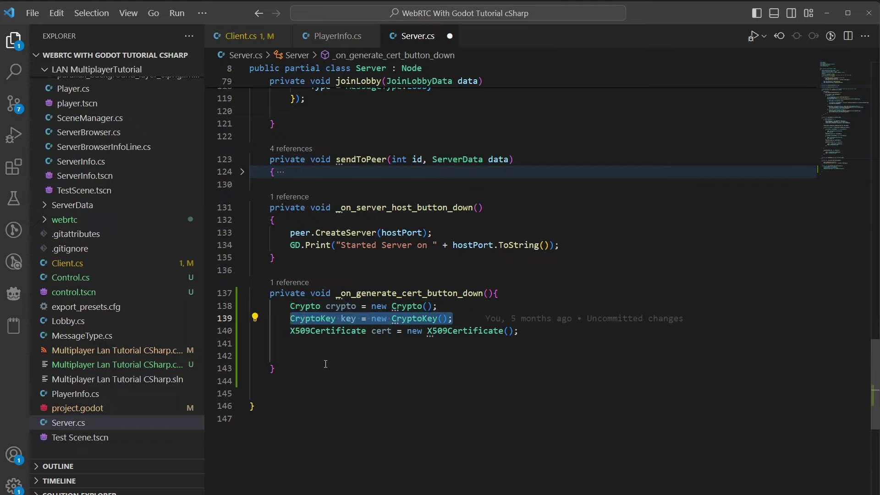
pyautogui.moveTo(295, 331); pyautogui.dragTo(519, 330)
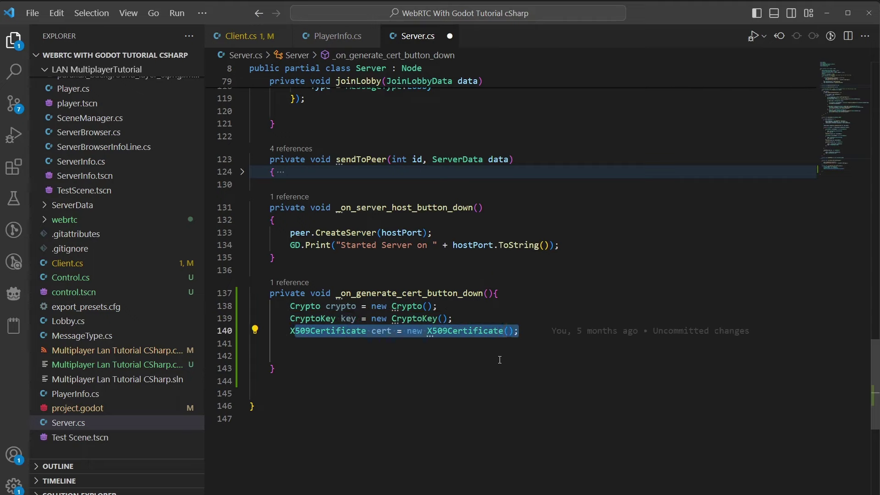
pyautogui.click(464, 355)
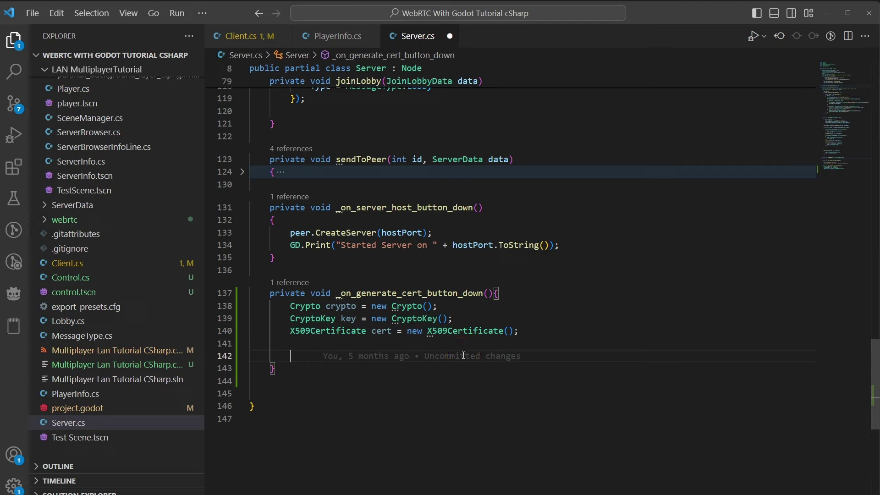
# Write key = crypto.GenerateRsa(4096); on line 142 of Server.cs.
pyautogui.write('key = ')
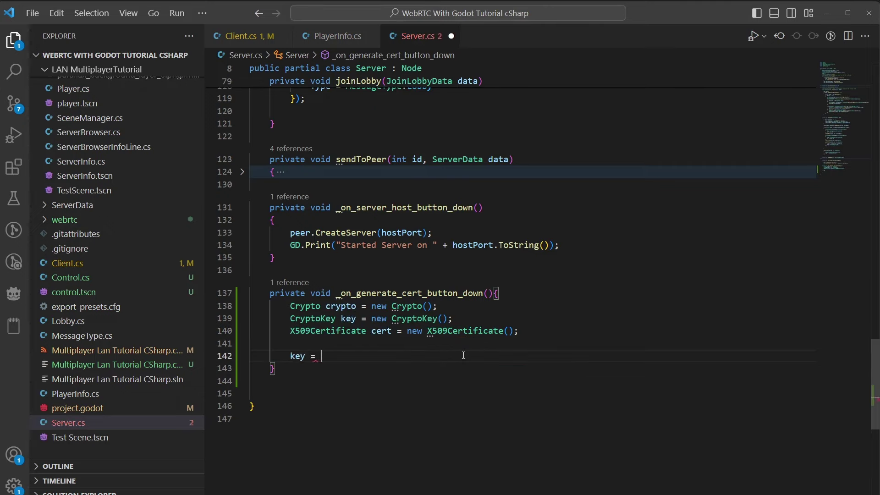
pyautogui.write('crypto.')
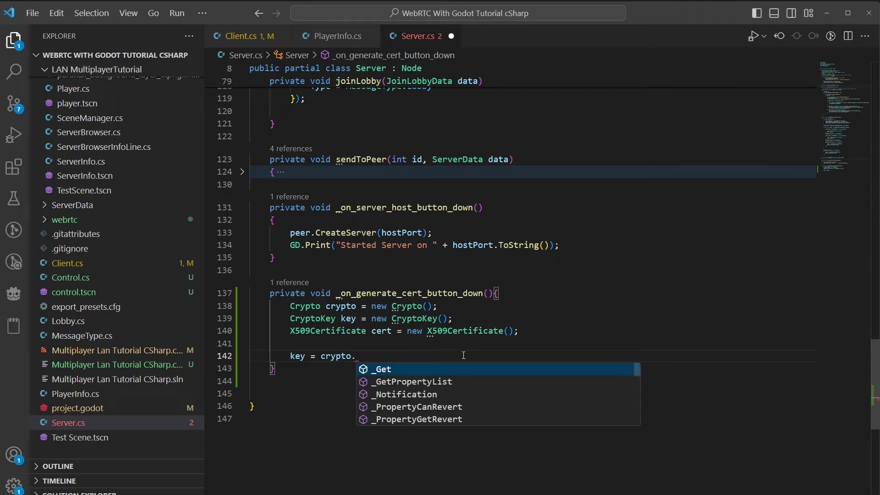
pyautogui.write('gern')
pyautogui.press('Escape')
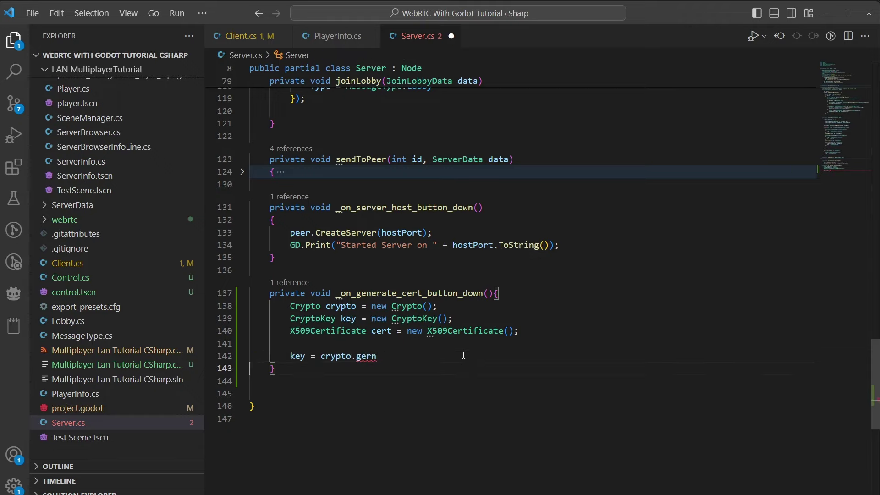
pyautogui.press('Down')
pyautogui.press('Up')
pyautogui.press('BackSpace')
pyautogui.press('BackSpace')
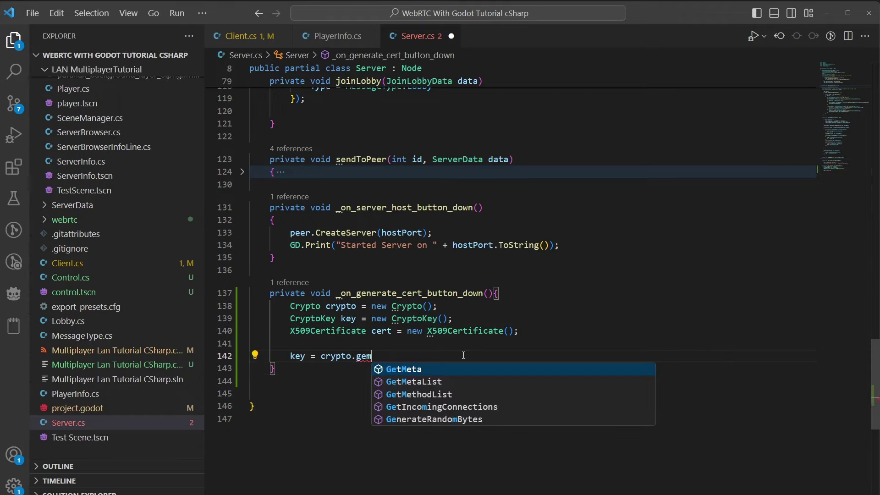
pyautogui.write('ner')
pyautogui.press('Down')
pyautogui.press('Tab')
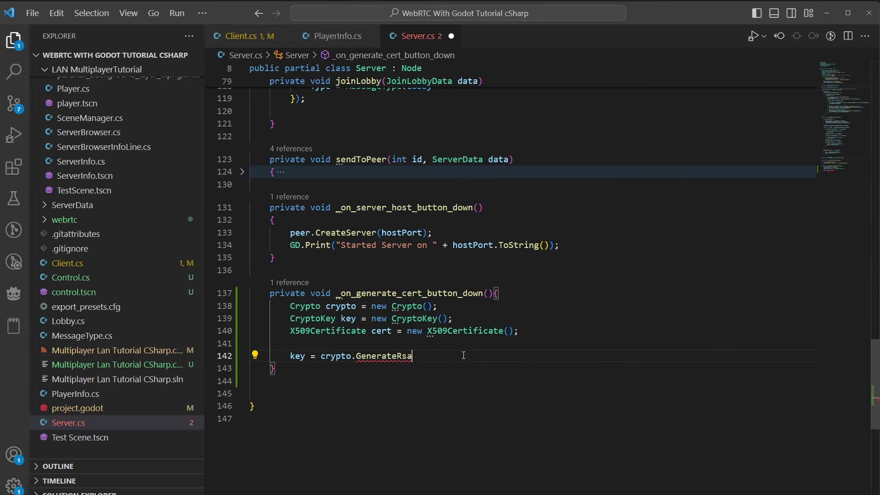
pyautogui.write('(')
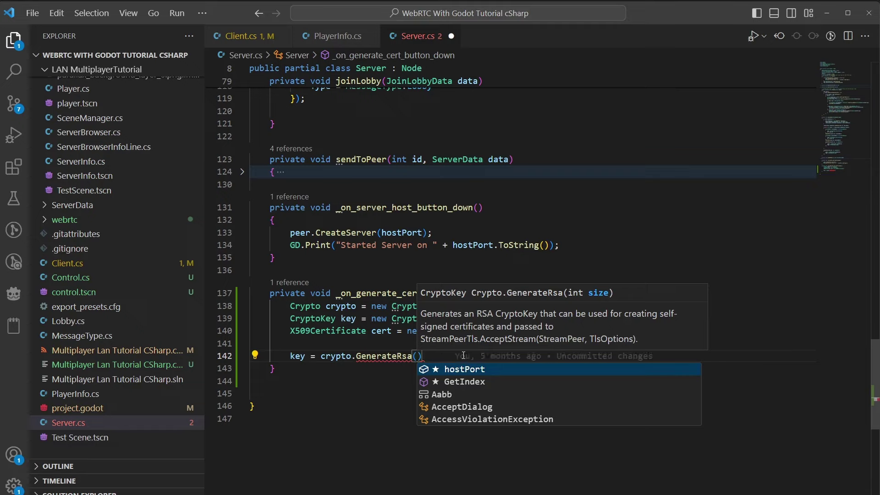
pyautogui.write('4096')
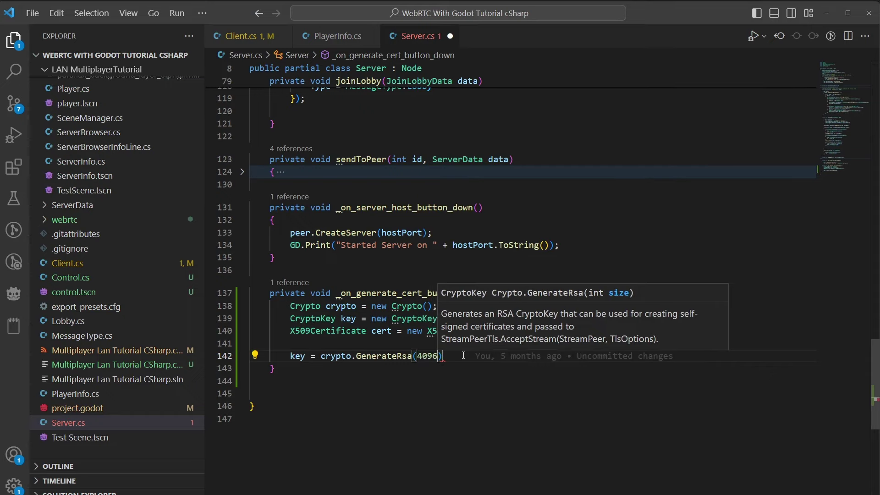
pyautogui.press('Right')
pyautogui.write(';')
pyautogui.press('Return')
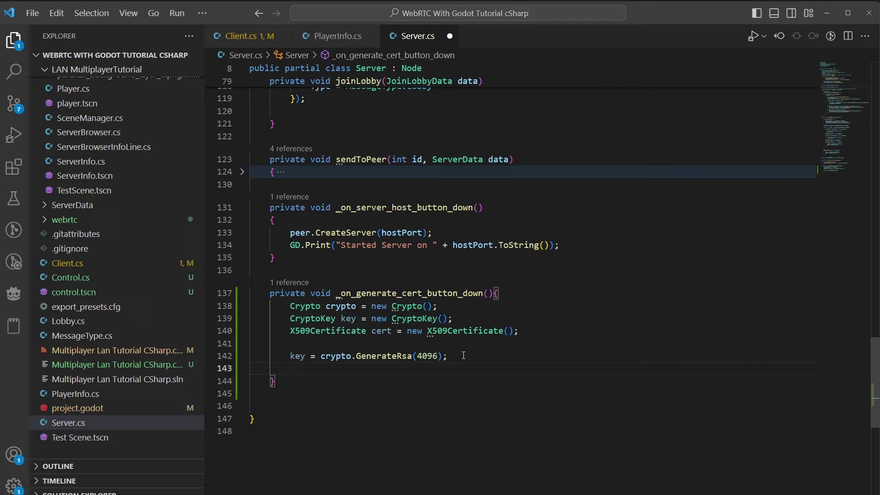
# Start cert = crypto.GenerateSelfSignedCertificate(key, ...) on line 143.
pyautogui.write('cer')
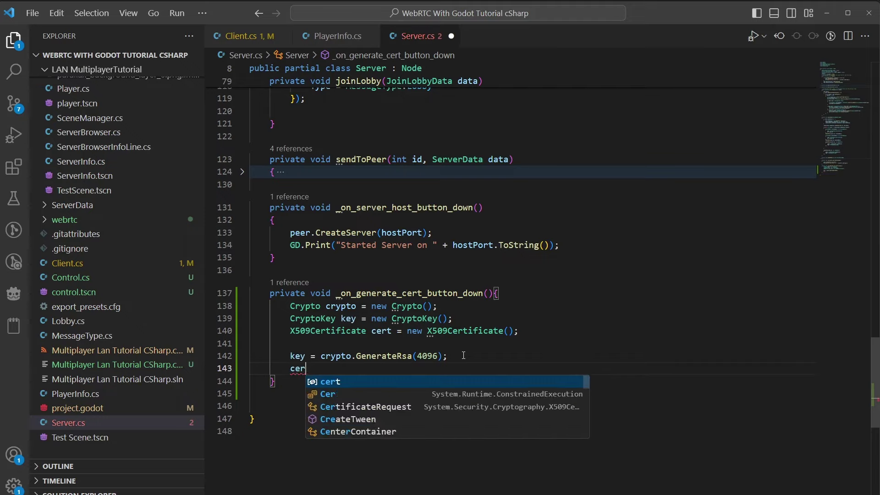
pyautogui.write('t = crypto.gen')
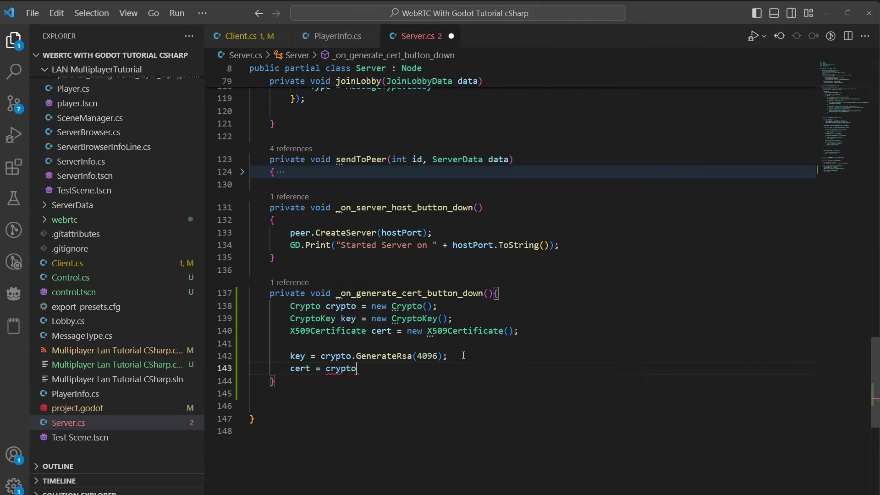
pyautogui.press('Down')
pyautogui.press('Down')
pyautogui.press('Down')
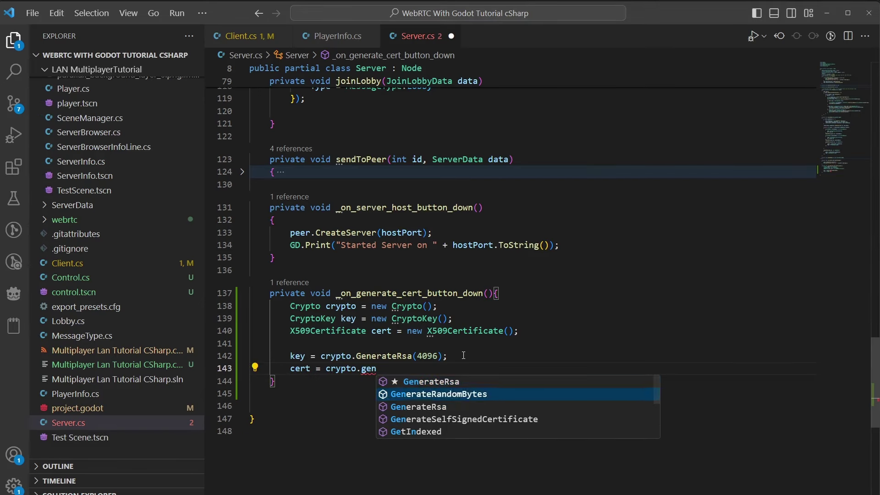
pyautogui.press('Tab')
pyautogui.write('(')
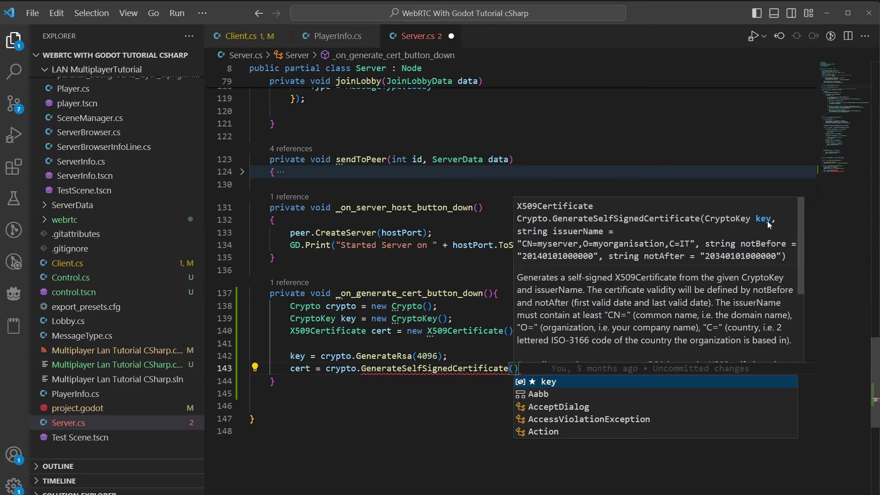
pyautogui.write('key,')
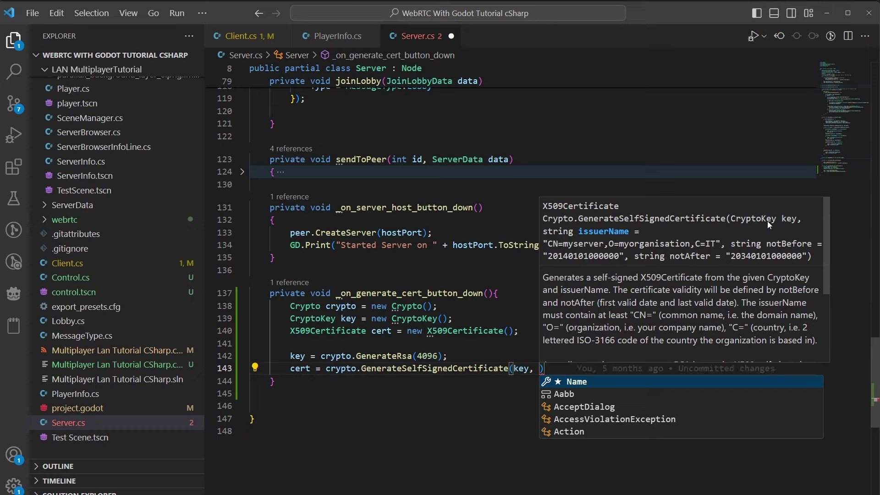
# Pass the issuer string "CN=finepointcgi.com, O=finepointcgi, C=US" and end the statement.
pyautogui.write('"CN=')
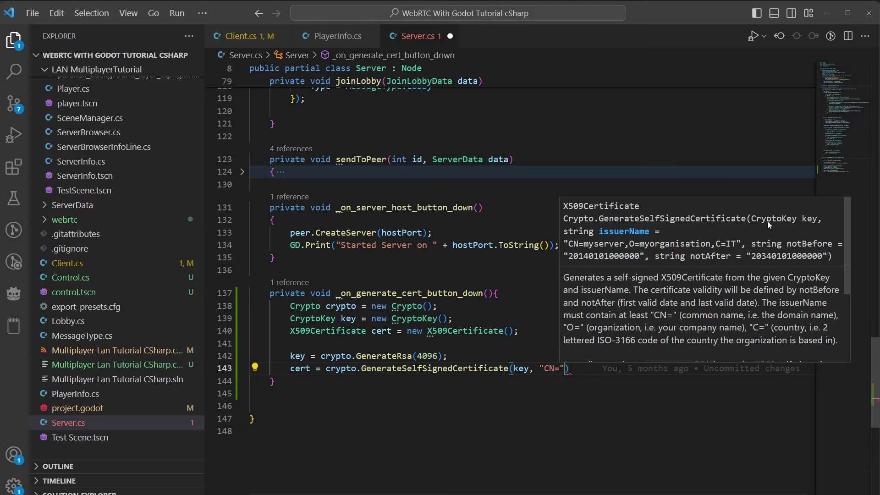
pyautogui.write('finepointc')
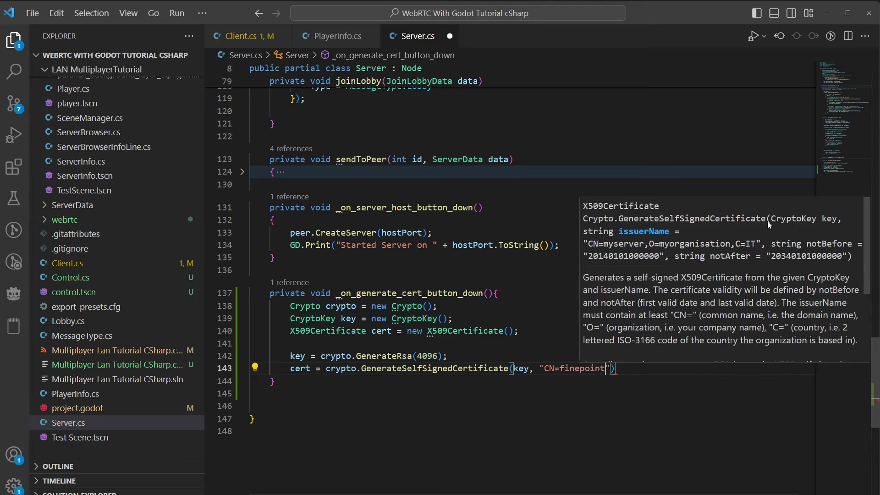
pyautogui.write('gi.com')
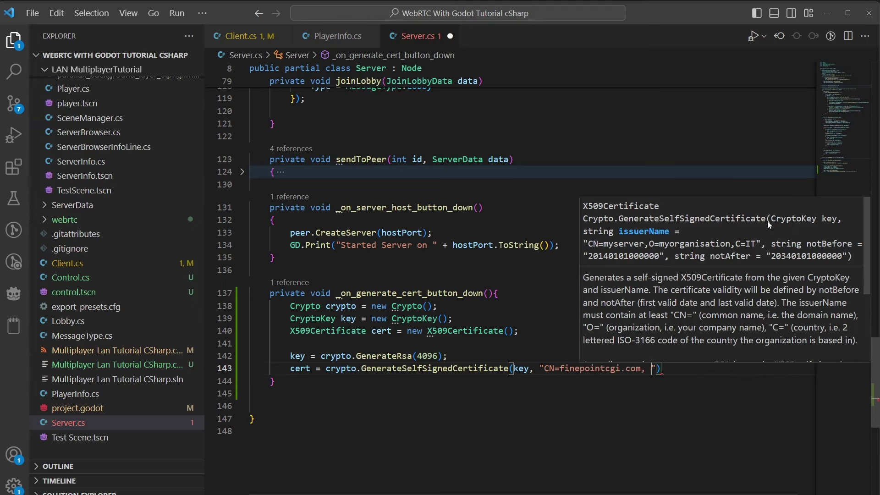
pyautogui.write(', O=finepointcgi, ')
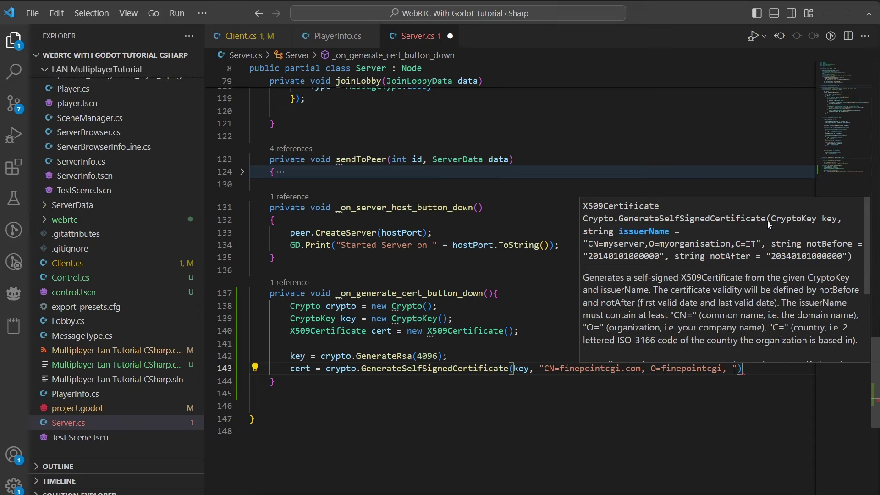
pyautogui.write('c')
pyautogui.press('BackSpace')
pyautogui.write('C=')
pyautogui.press('Right')
pyautogui.scroll(-2, 754, 306)
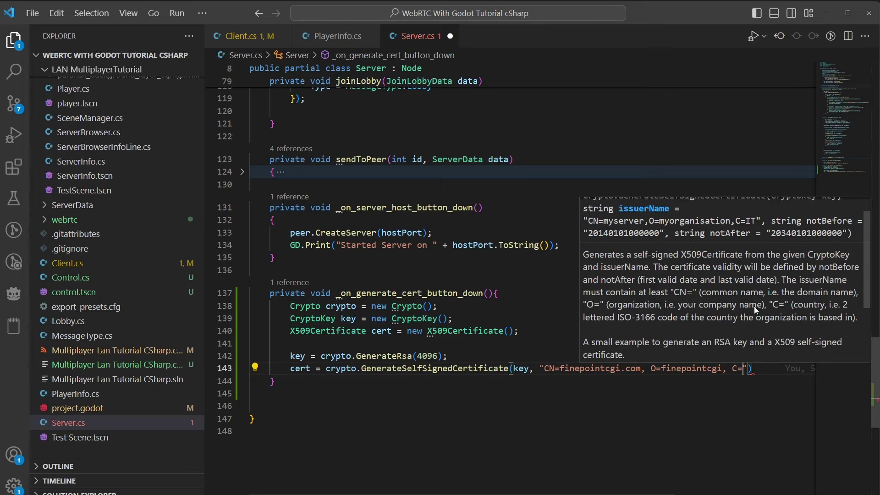
pyautogui.scroll(1, 752, 304)
pyautogui.scroll(1, 752, 306)
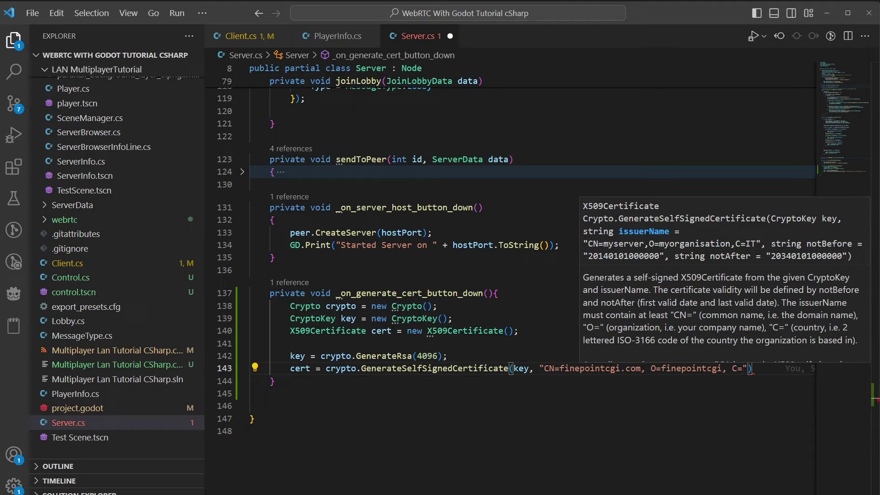
pyautogui.write('US')
pyautogui.press('End')
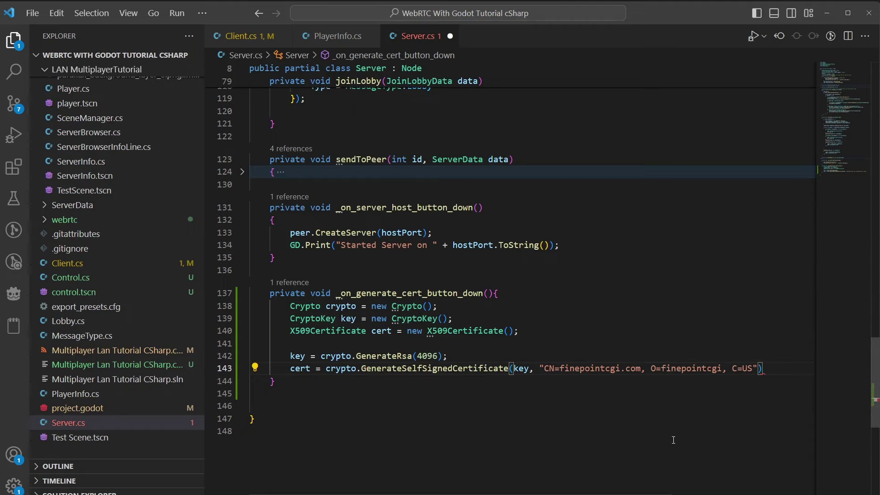
pyautogui.write(';')
pyautogui.press('Return')
pyautogui.press('Return')
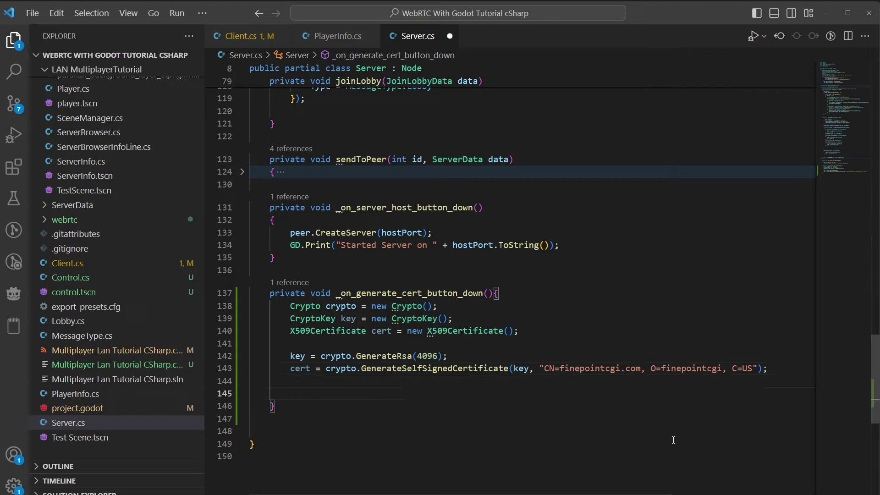
# Add key.Save("res://serverKey.key"); and cert.Save("res://serverCAS.crt"); to the handler.
pyautogui.write('key.Save')
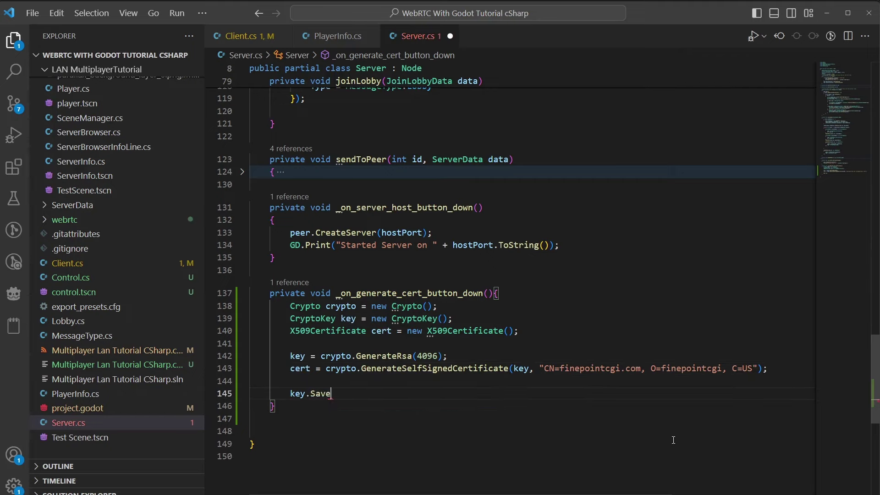
pyautogui.write('("res')
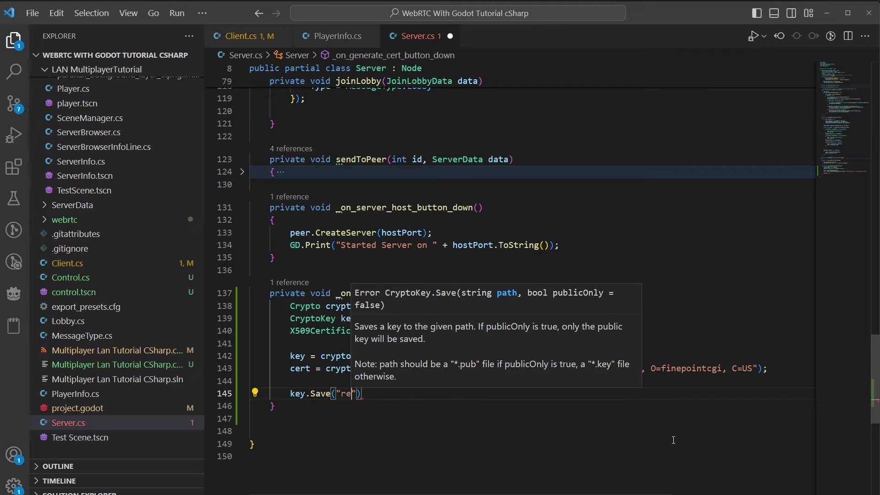
pyautogui.write('://')
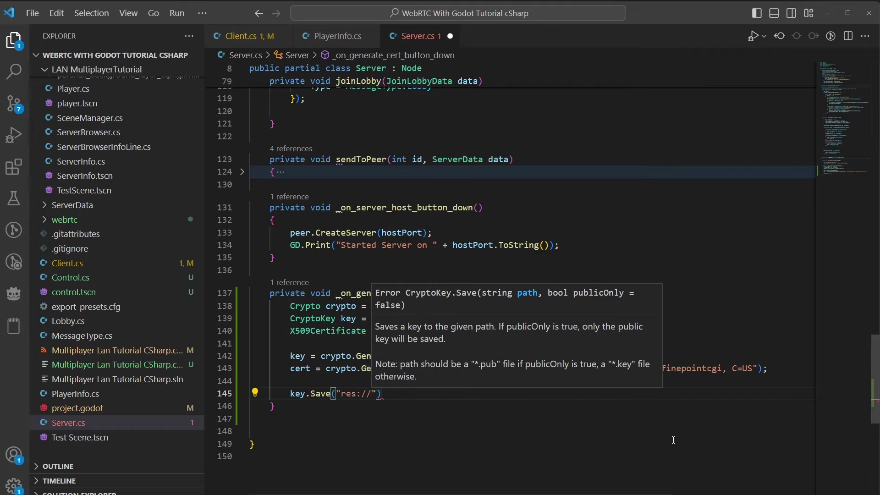
pyautogui.write('serverKey.')
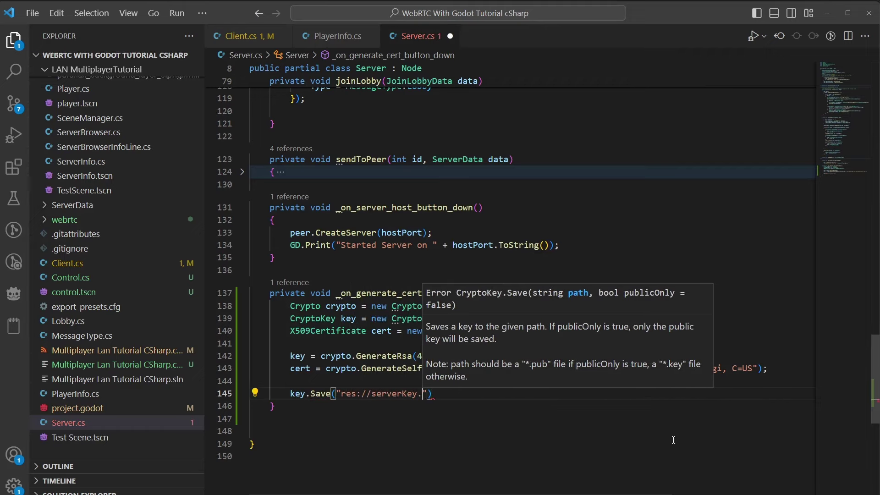
pyautogui.write('key");')
pyautogui.press('Return')
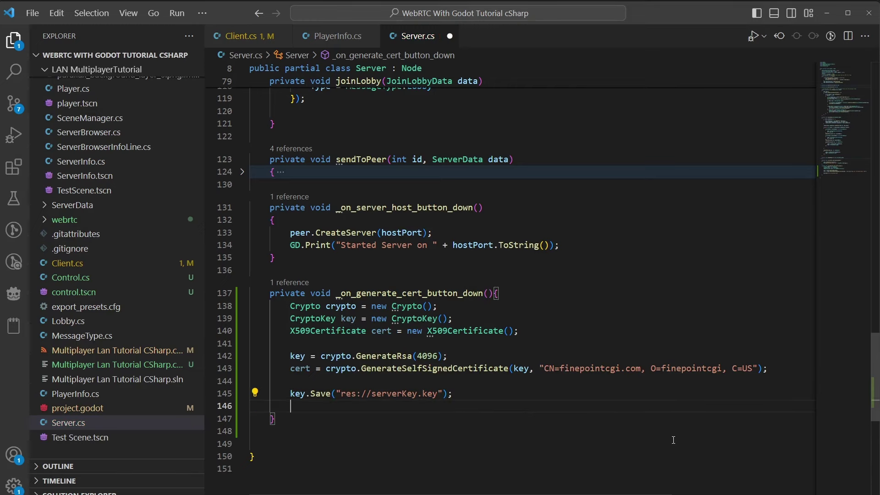
pyautogui.write('cert.Save(')
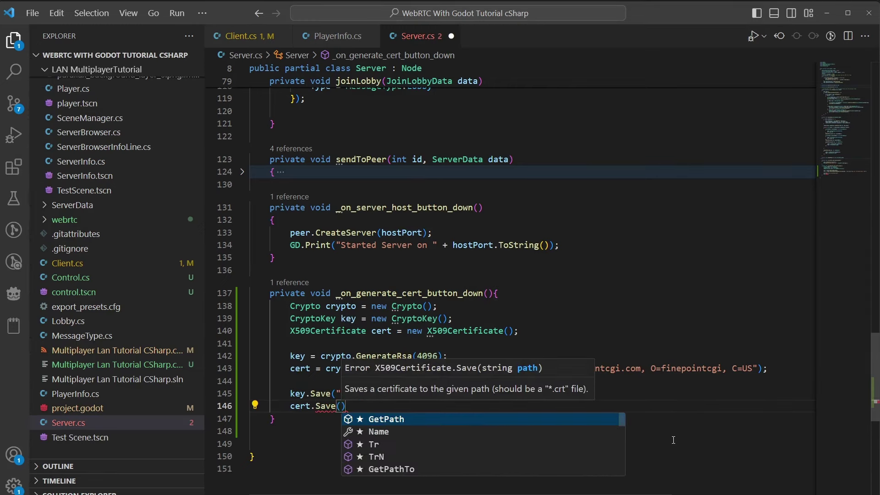
pyautogui.write('"res://')
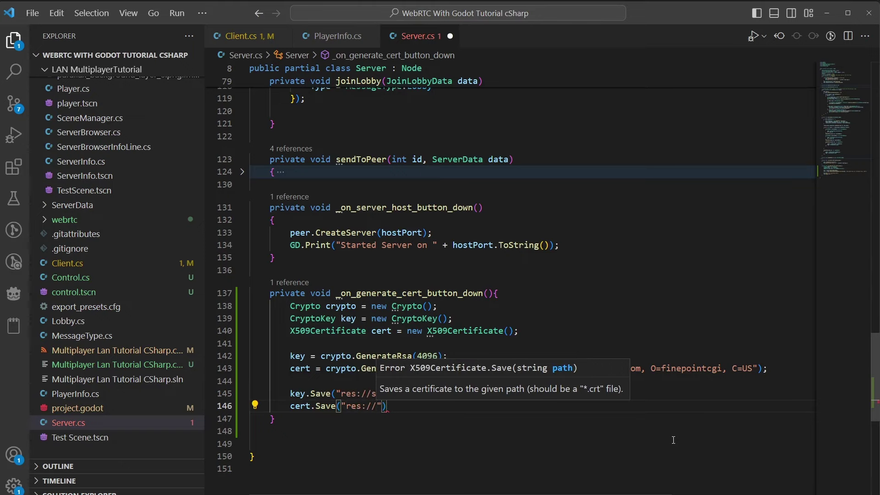
pyautogui.write('server')
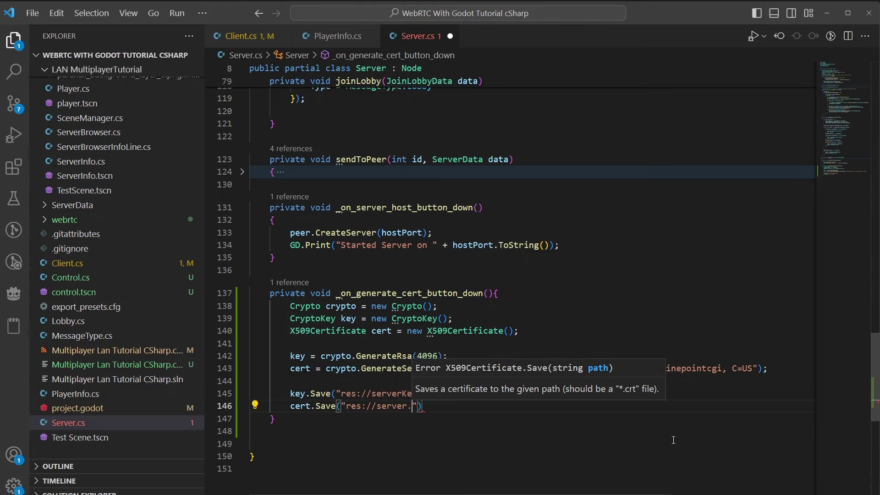
pyautogui.write('CAS.')
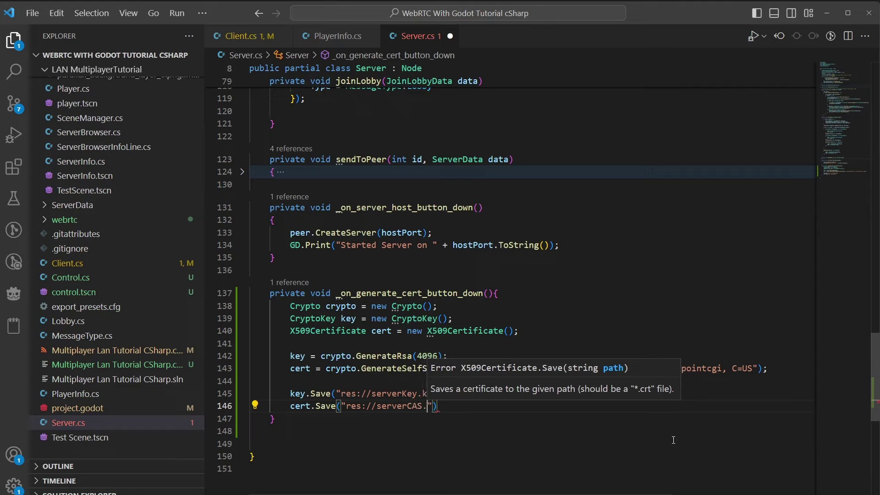
pyautogui.write('crt");')
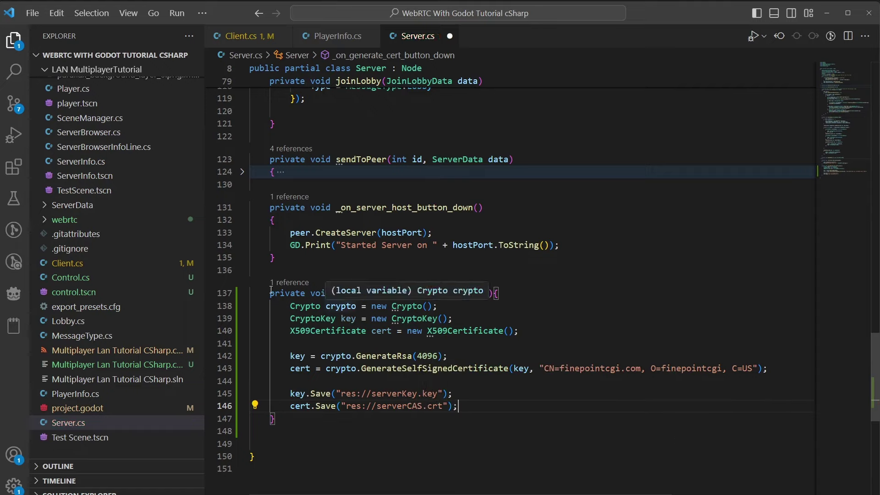
# Save Server.cs and run the current scene in Godot.
pyautogui.click(311, 306)
pyautogui.hotkey('ctrl', 's')
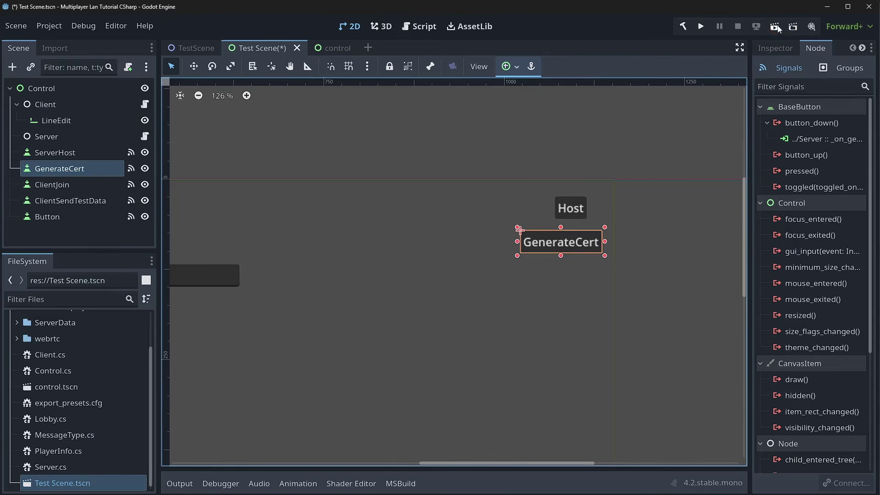
pyautogui.click(775, 26)
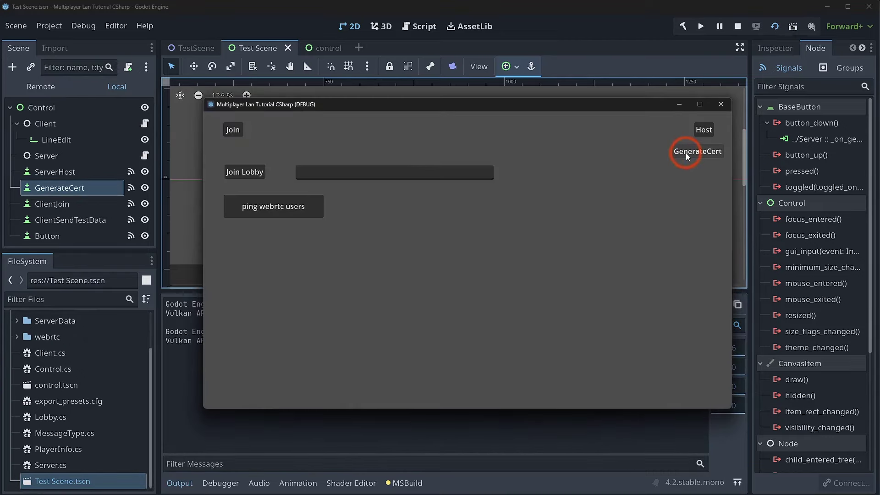
# Generate the certificate and key in the running game, then bring up the res:// folder options in FileSystem.
pyautogui.click(686, 153)
pyautogui.click(373, 455)
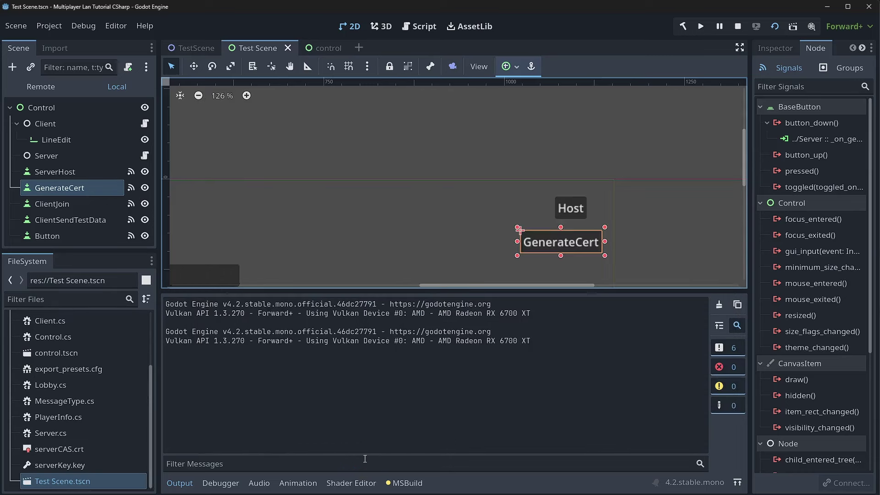
pyautogui.scroll(5, 43, 392)
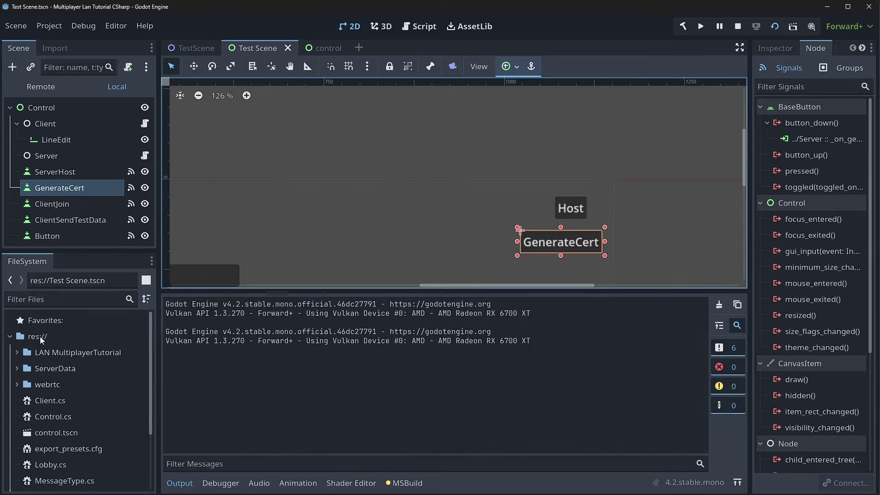
pyautogui.rightClick(40, 337)
# Show the project folder in File Explorer and select serverCAS.crt and serverKey.key.
pyautogui.click(89, 462)
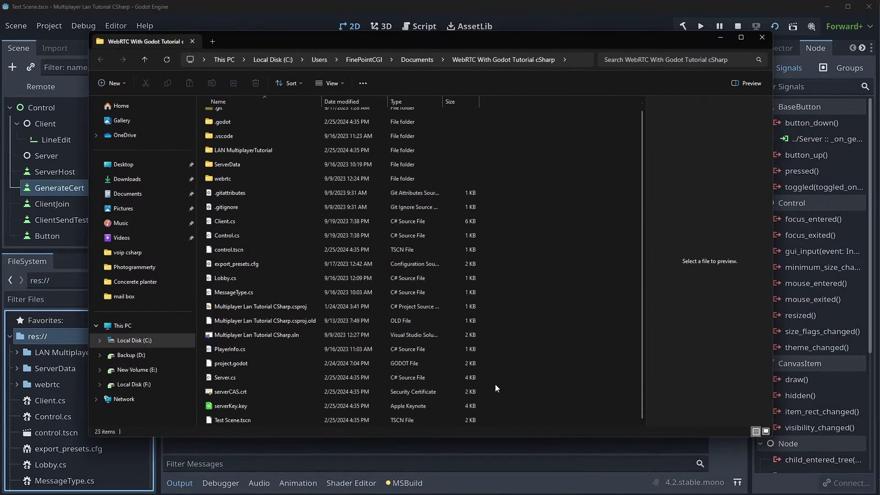
pyautogui.moveTo(495, 384); pyautogui.dragTo(404, 408)
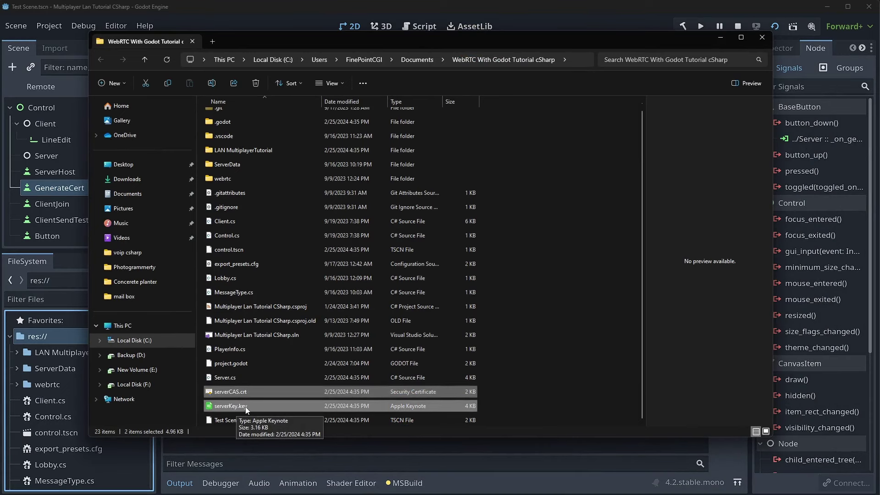
pyautogui.click(281, 455)
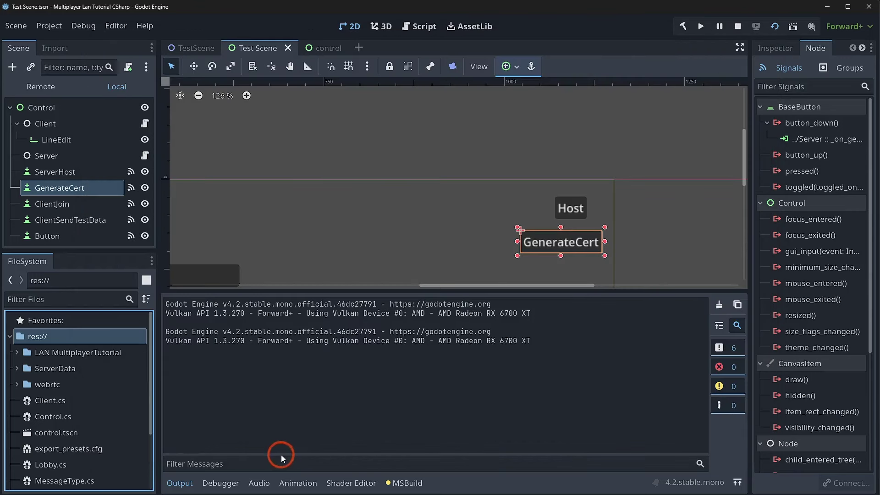
# Back in Godot, select the Server node and open its script for editing.
pyautogui.click(180, 483)
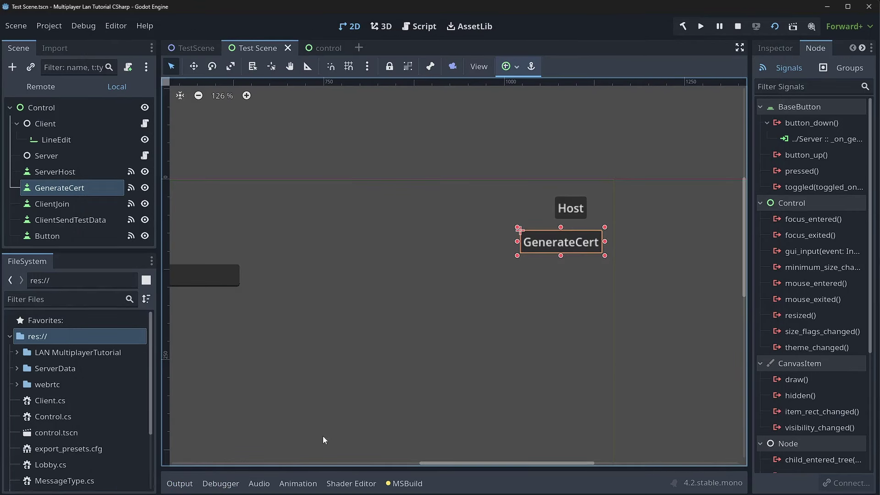
pyautogui.hotkey('alt', 'Tab')
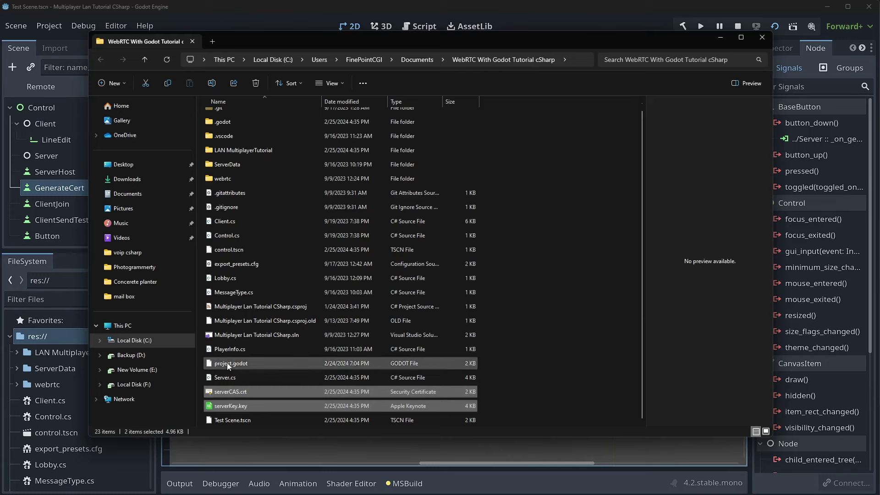
pyautogui.click(37, 189)
pyautogui.click(132, 157)
pyautogui.click(146, 155)
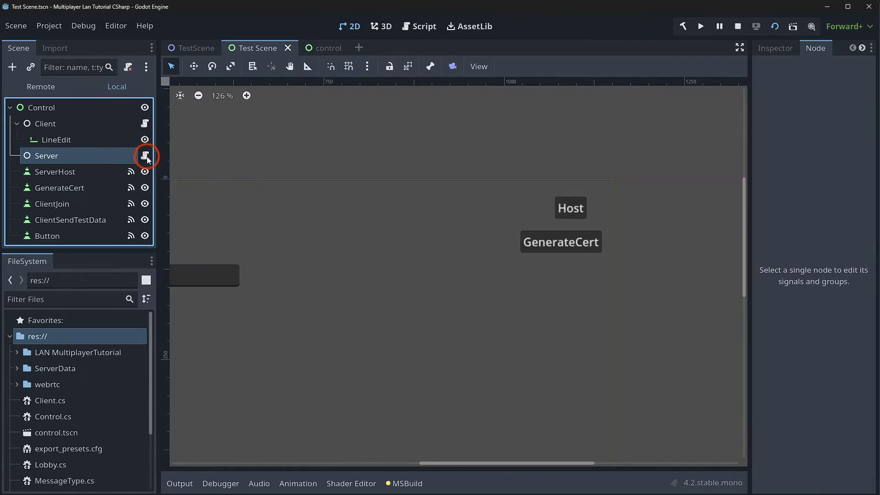
# Add var serverCert = ResourceLoader.Load<X509Certificate>("res://serverCAS.crt"); at the top of the host handler.
pyautogui.scroll(-20, 416, 388)
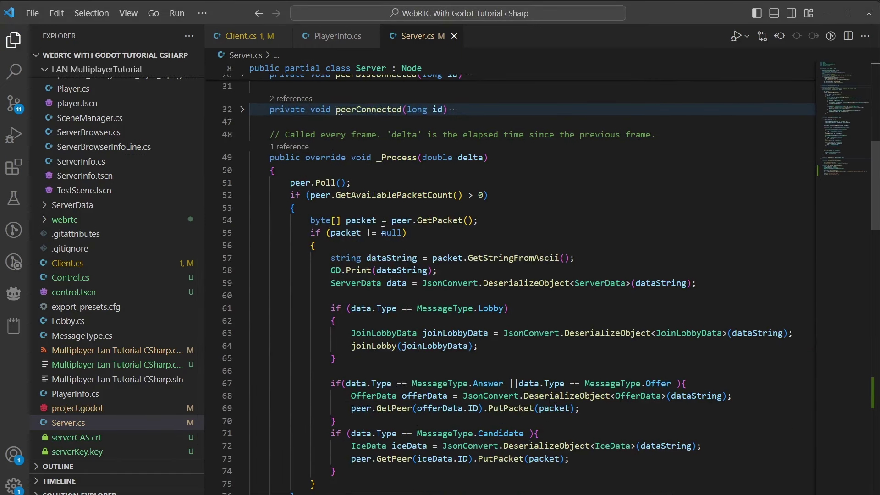
pyautogui.scroll(2, 377, 215)
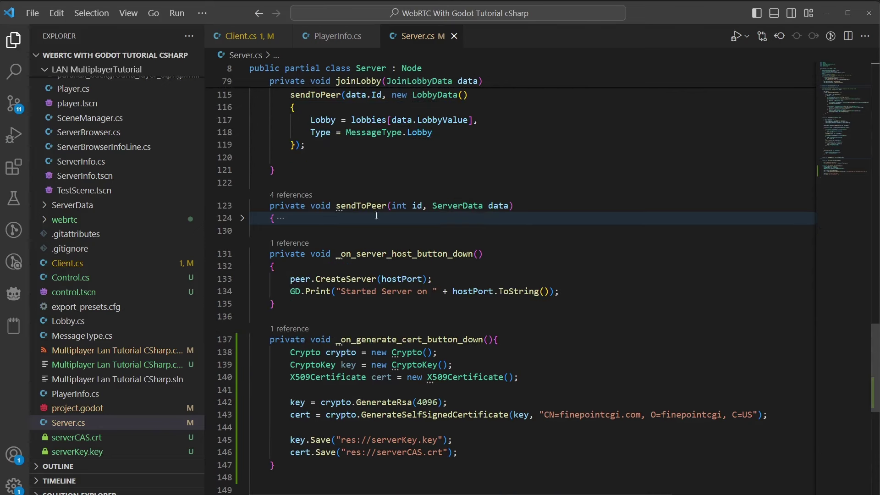
pyautogui.click(288, 266)
pyautogui.press('Return')
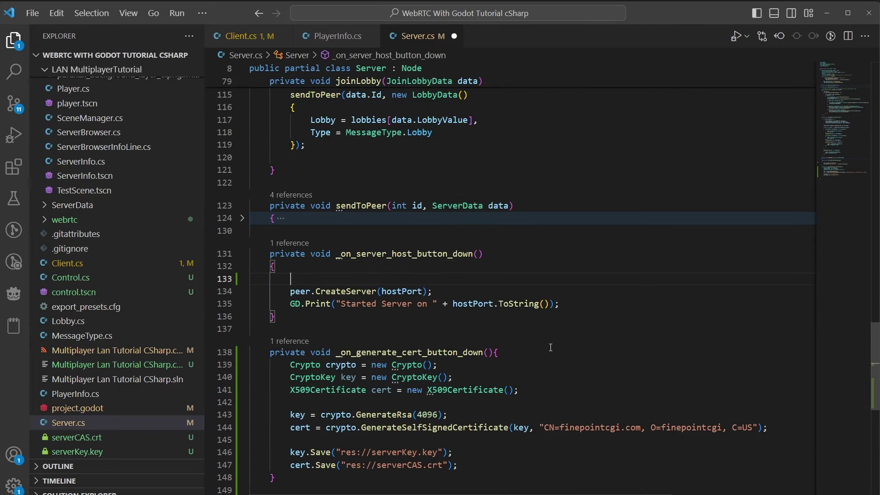
pyautogui.write('var ')
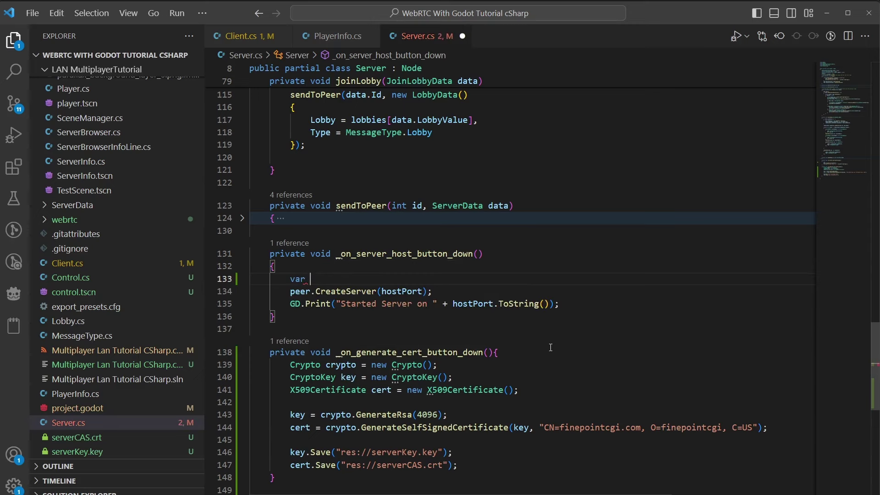
pyautogui.write('serverCert = ')
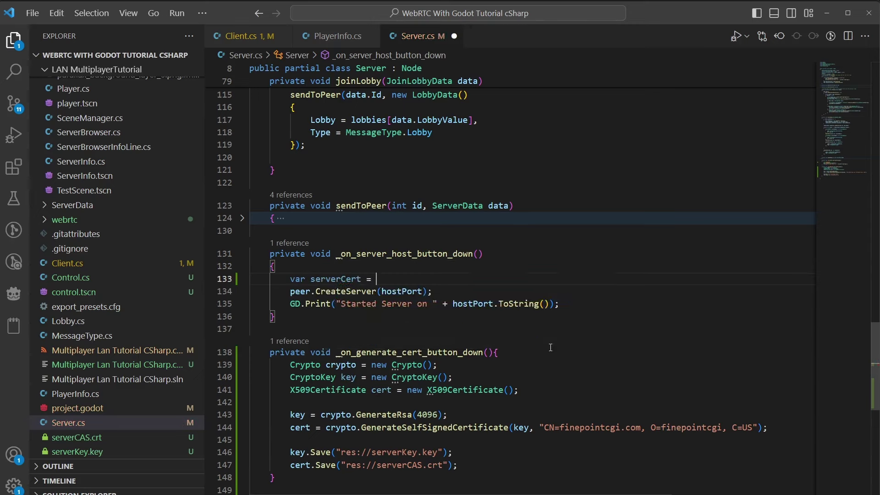
pyautogui.write('loa')
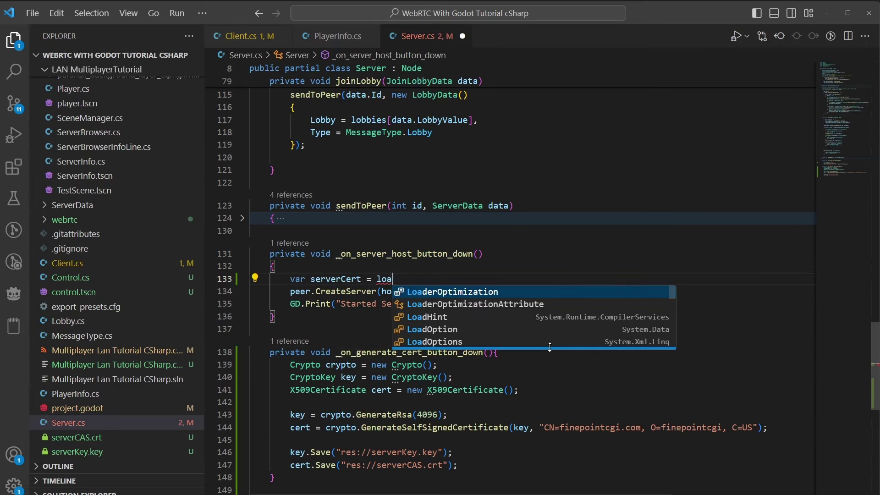
pyautogui.press('BackSpace')
pyautogui.press('BackSpace')
pyautogui.write('rt = ResourceLoader.Load')
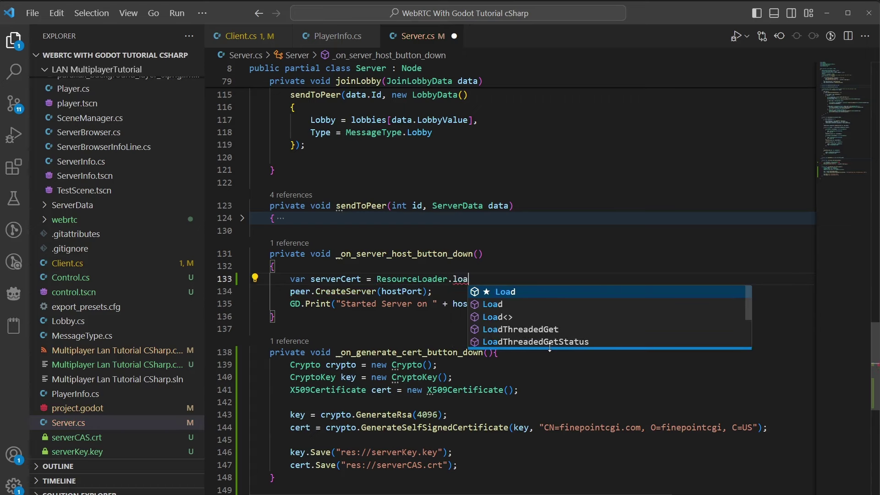
pyautogui.write('(')
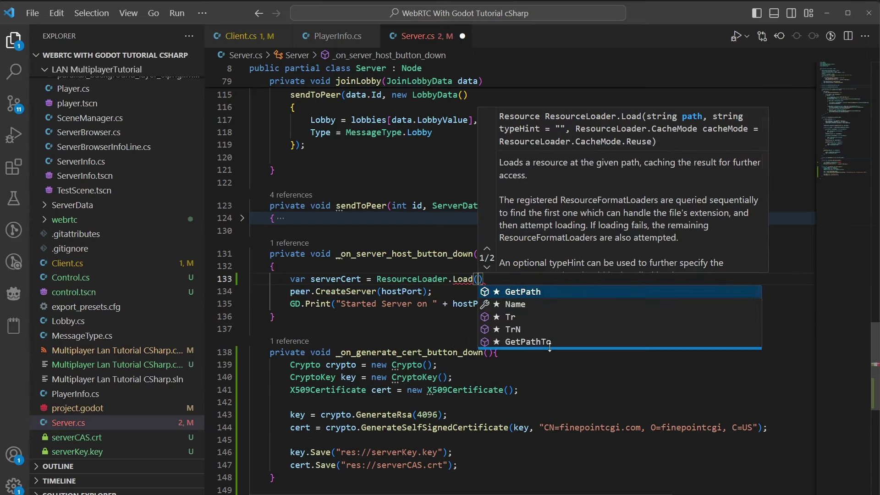
pyautogui.write('"res://')
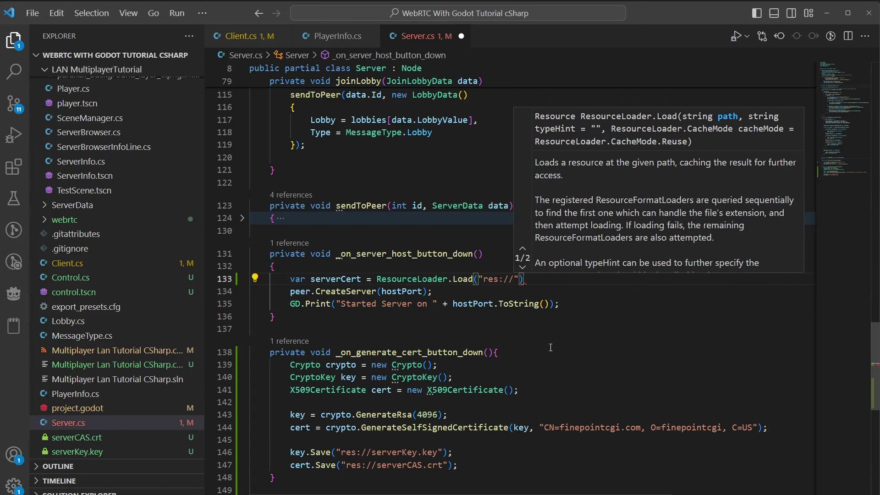
pyautogui.write('serverCA')
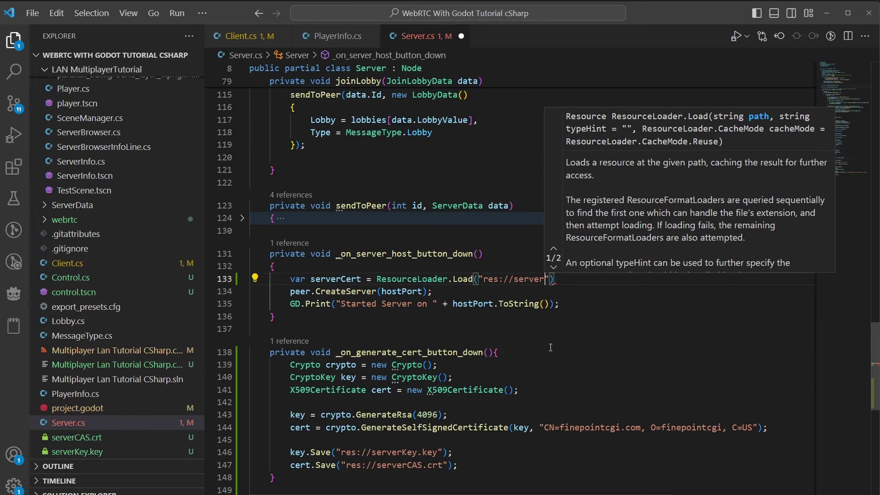
pyautogui.write('S.cr')
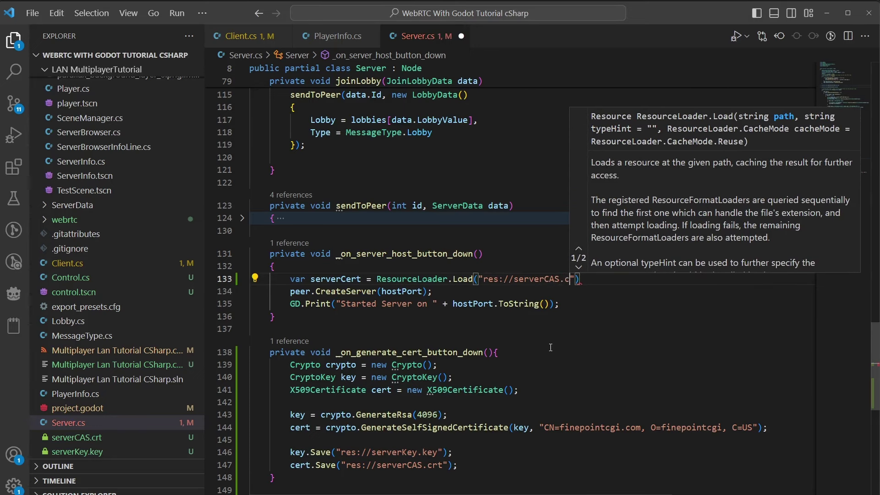
pyautogui.write('t");')
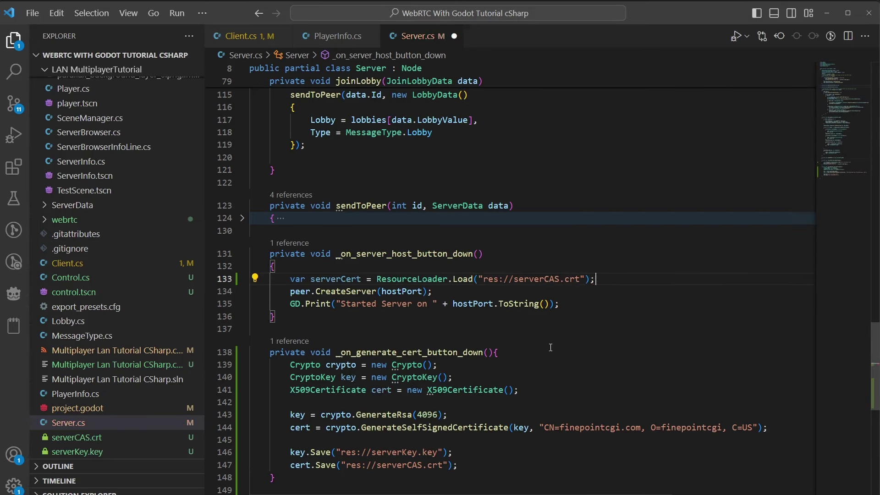
pyautogui.moveTo(463, 276)
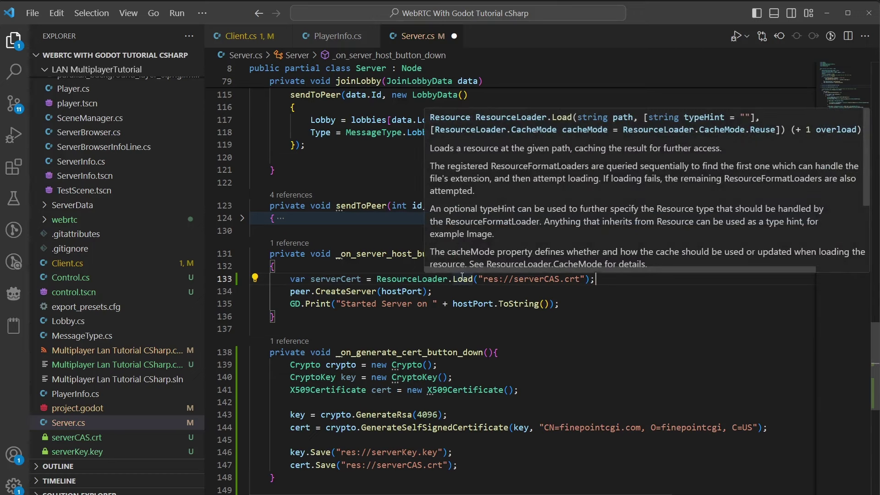
pyautogui.click(537, 341)
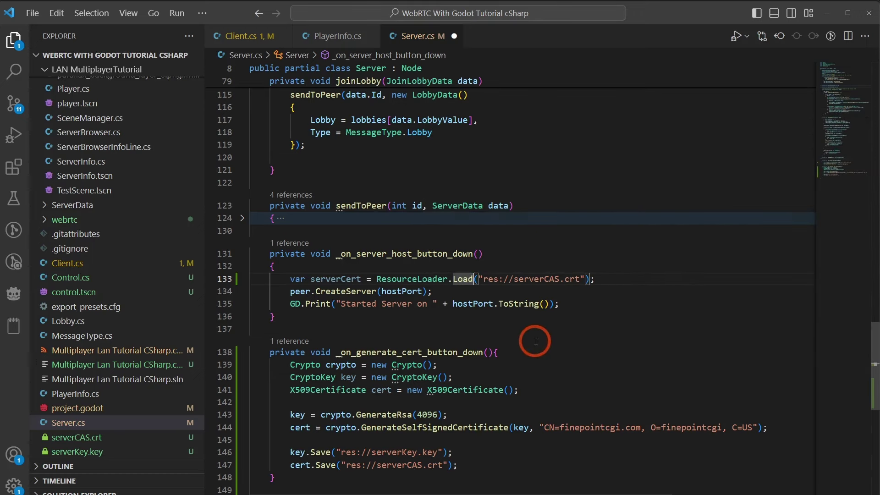
pyautogui.write('<>')
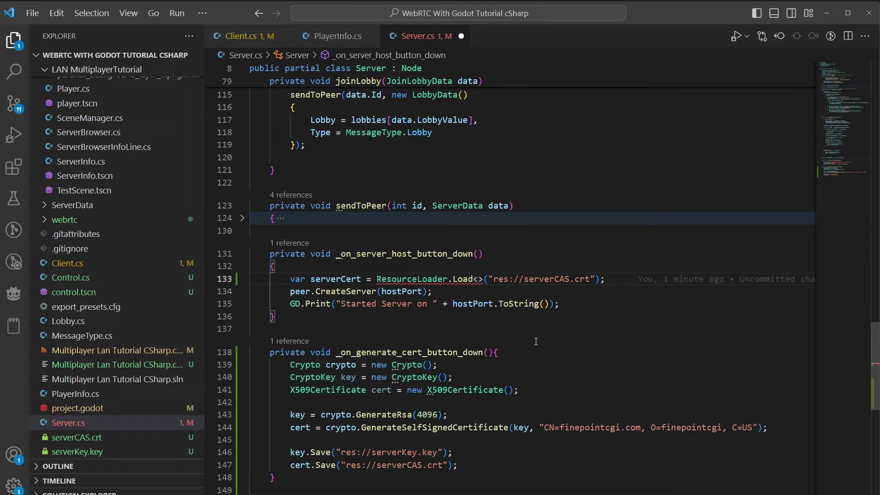
pyautogui.write('X509Certificate')
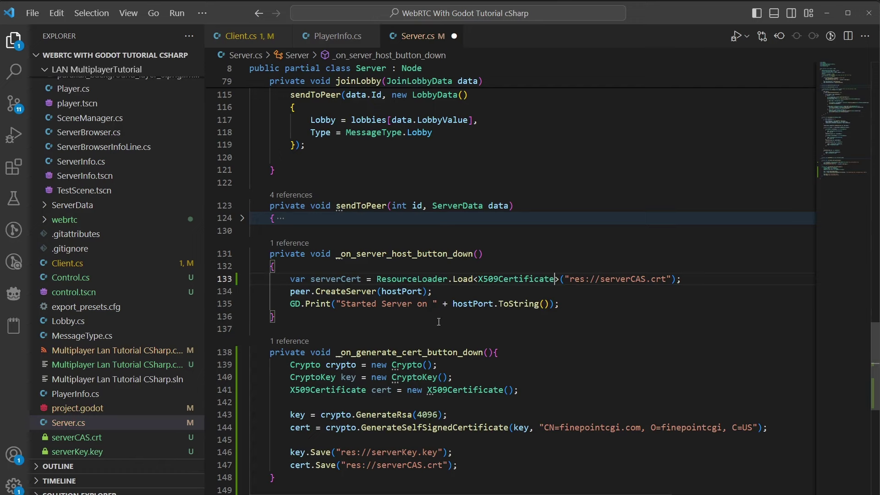
pyautogui.moveTo(293, 278); pyautogui.dragTo(696, 279)
pyautogui.click(697, 280)
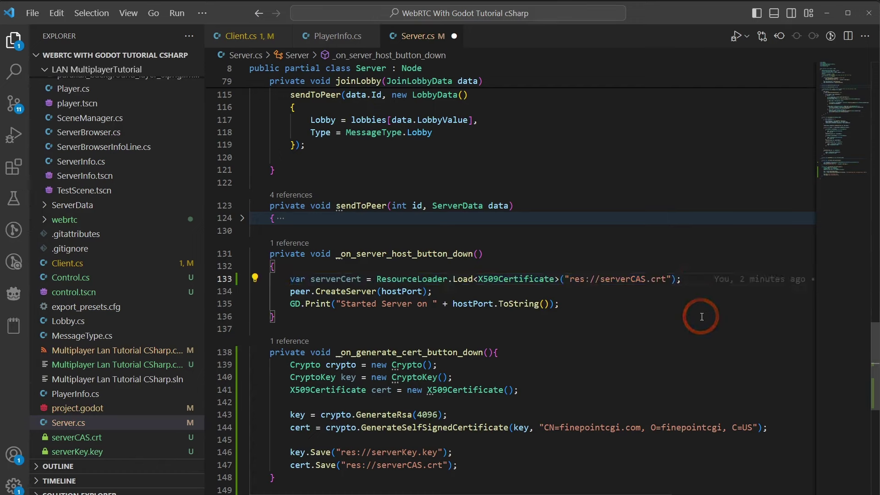
# Below it, add var serverKey = ResourceLoader.Load<CryptoKey>("res://serverKey.key");.
pyautogui.press('Return')
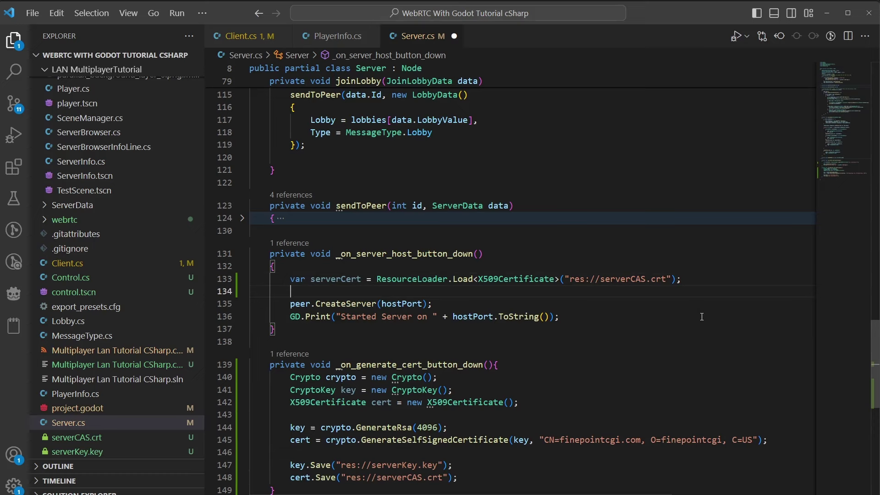
pyautogui.write('var se')
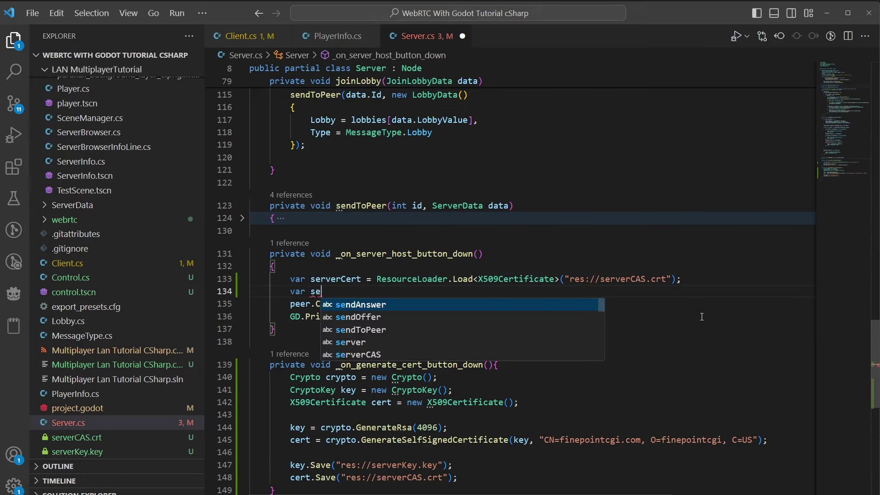
pyautogui.write('rverKey = resouc')
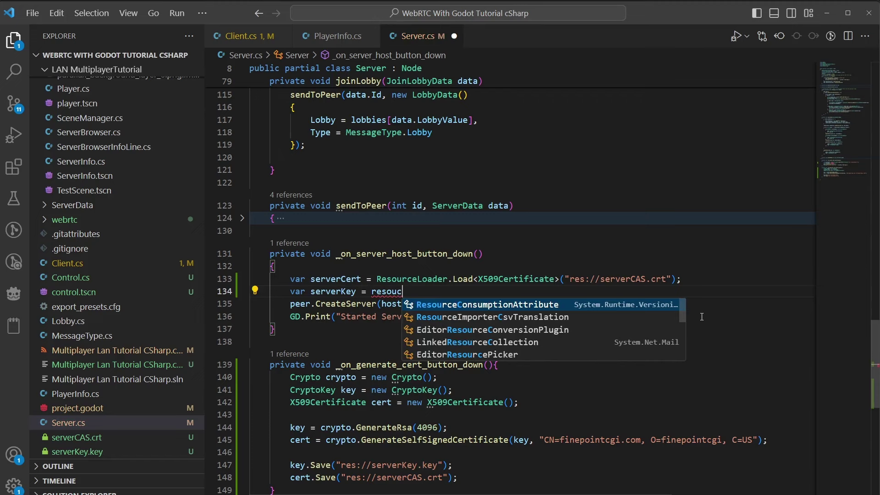
pyautogui.press('BackSpace')
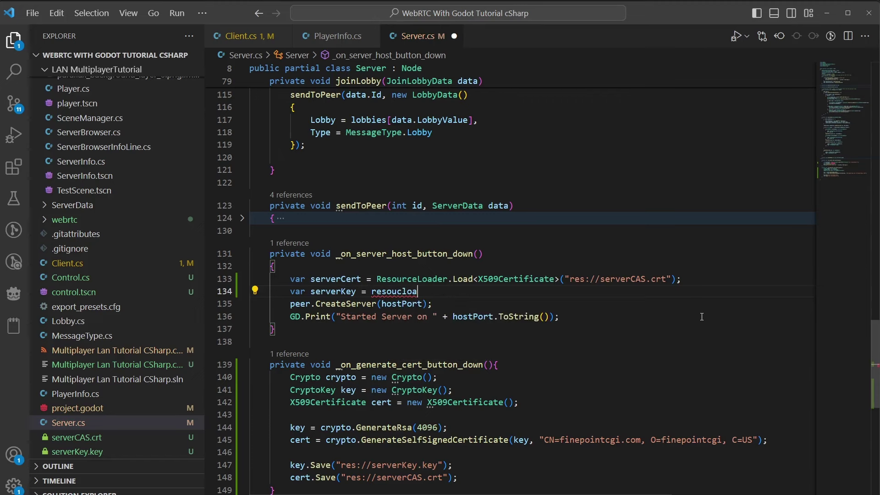
pyautogui.write('rceLoader.la')
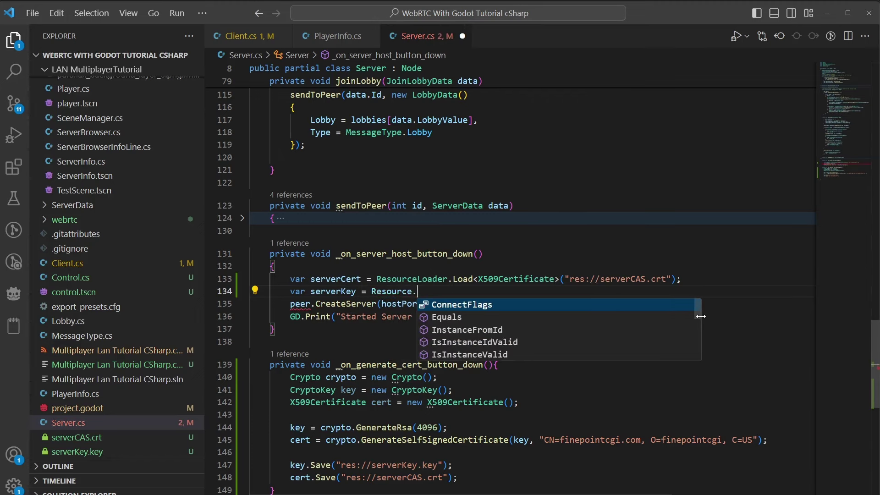
pyautogui.press('Tab')
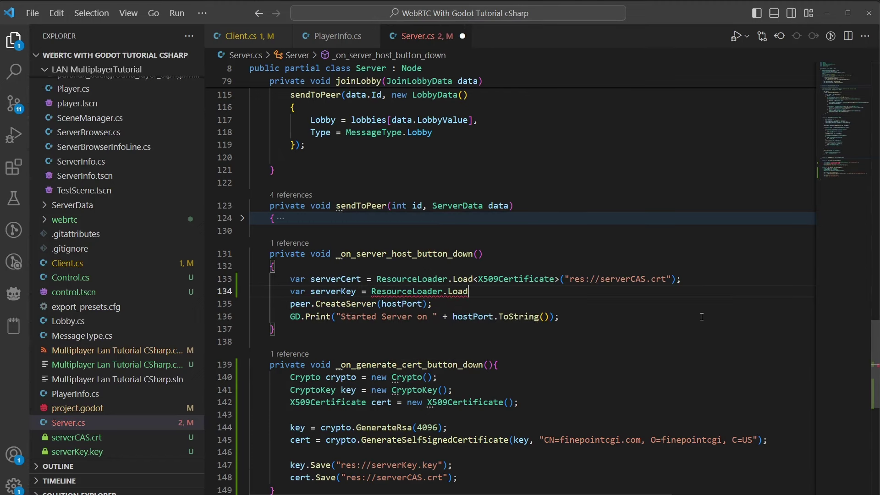
pyautogui.write('<')
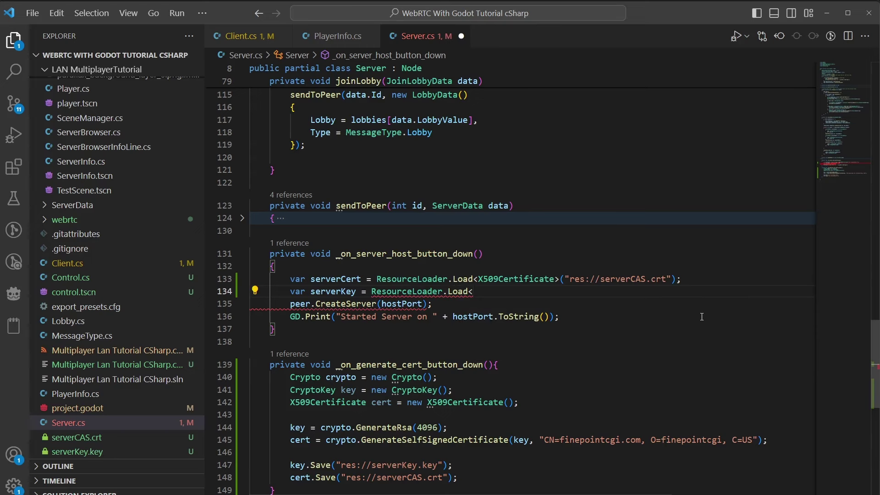
pyautogui.write('cry')
pyautogui.press('Tab')
pyautogui.write('>')
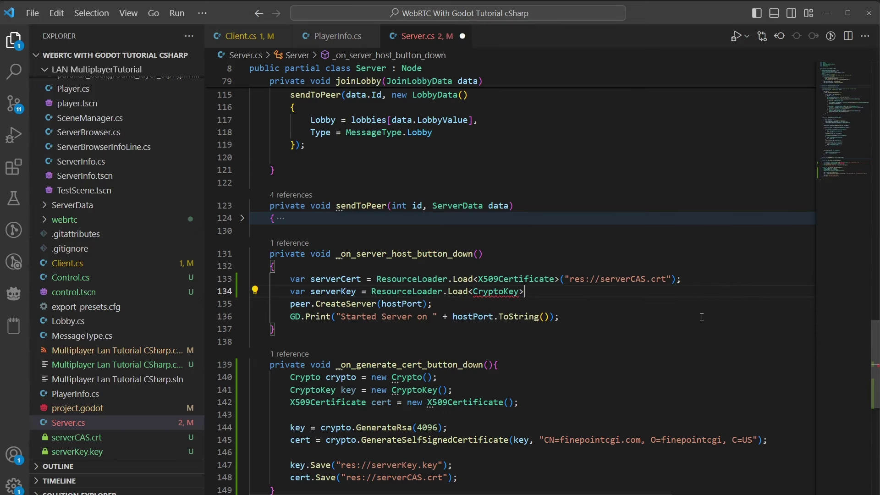
pyautogui.write('("res://')
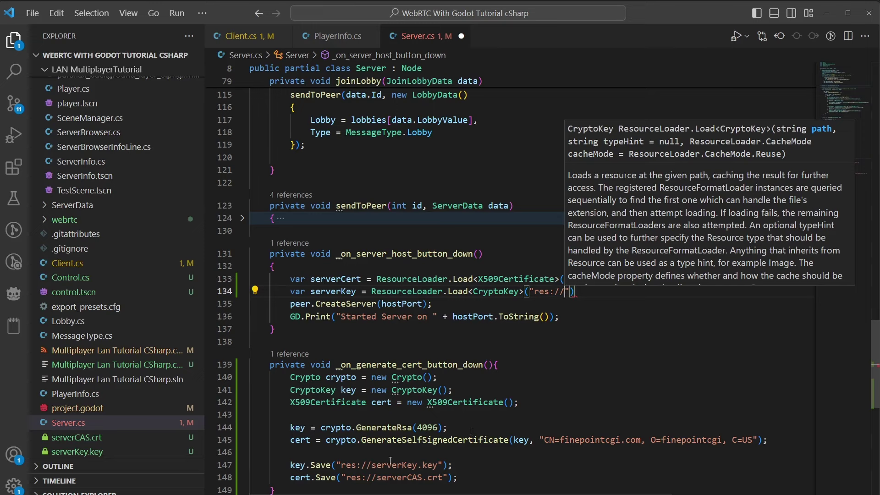
pyautogui.moveTo(372, 465); pyautogui.dragTo(437, 466)
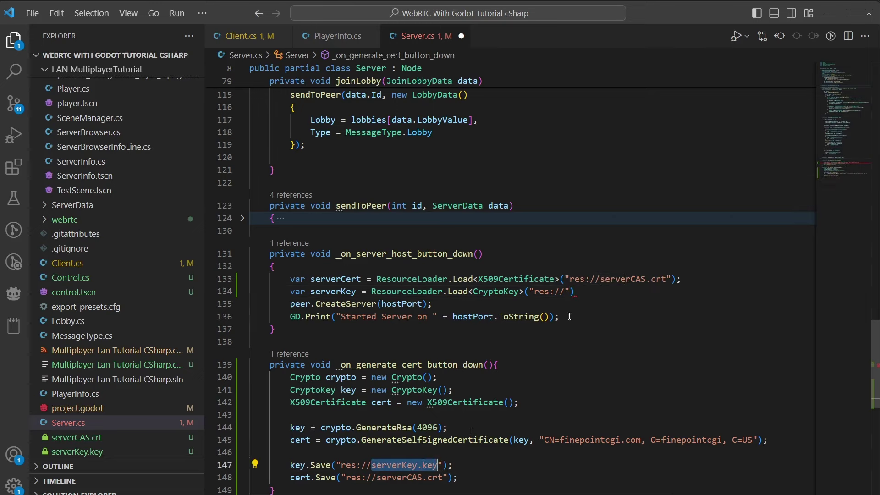
pyautogui.hotkey('ctrl', 'c')
pyautogui.click(567, 292)
pyautogui.hotkey('ctrl', 'v')
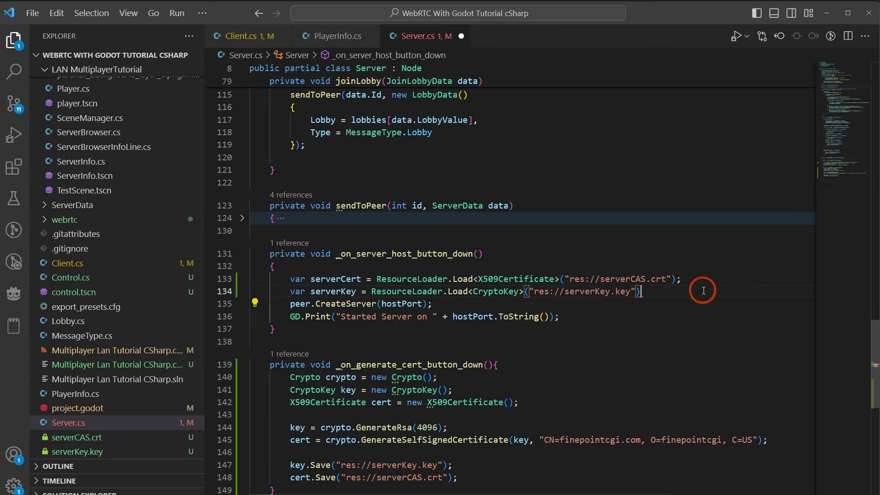
pyautogui.click(704, 290)
pyautogui.write(';')
pyautogui.press('Return')
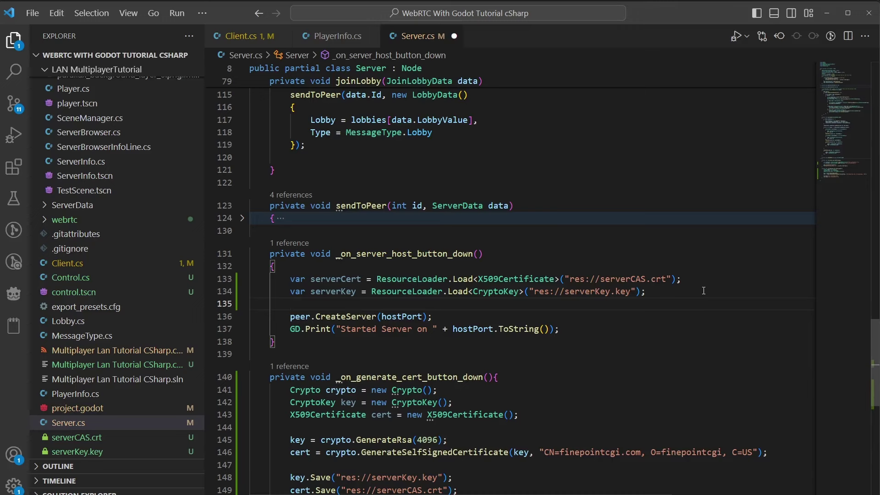
pyautogui.moveTo(292, 317); pyautogui.dragTo(422, 316)
# Change the call to peer.CreateServer(hostPort, "*", TlsOptions.Server(serverKey, serverCert)) and save Server.cs.
pyautogui.click(422, 316)
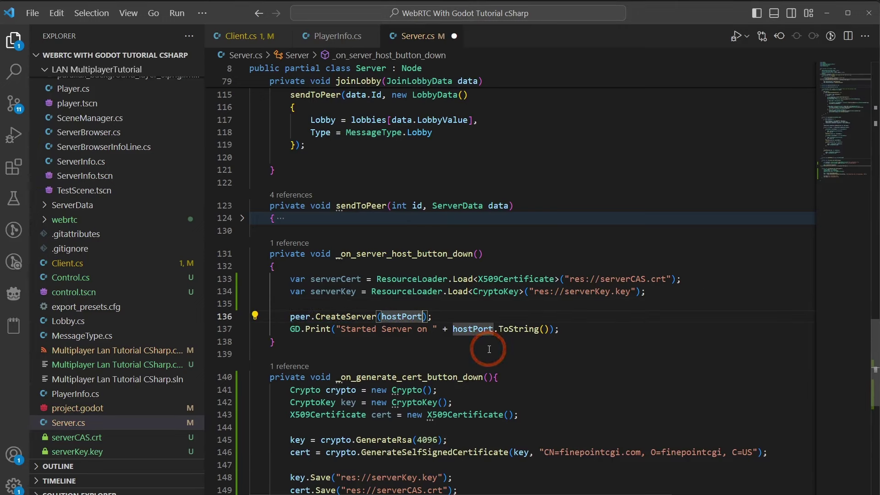
pyautogui.write(',')
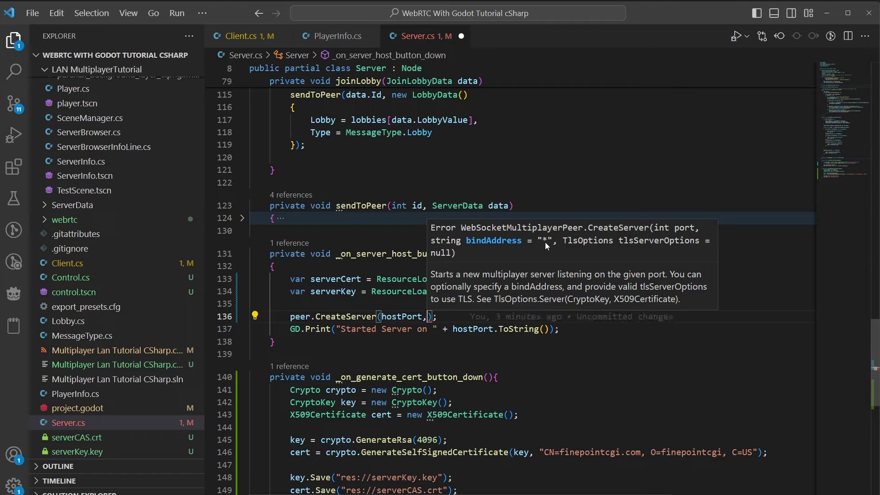
pyautogui.write('"*",')
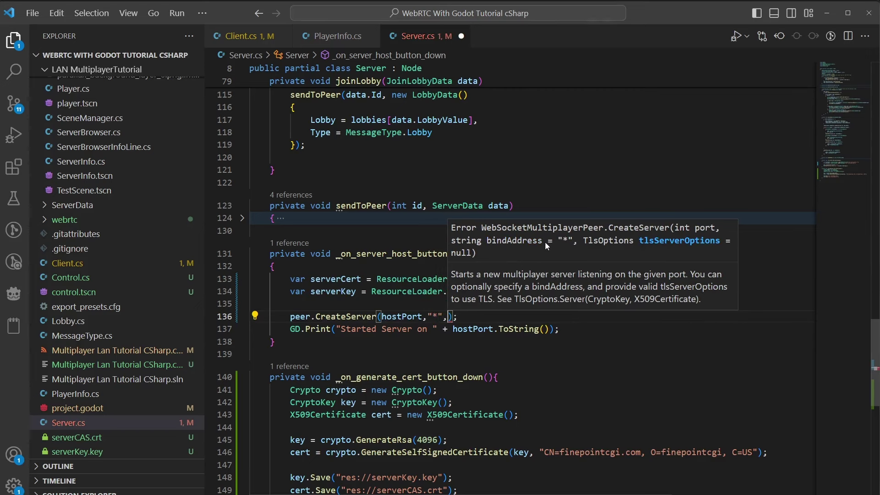
pyautogui.write('new TlsOptions')
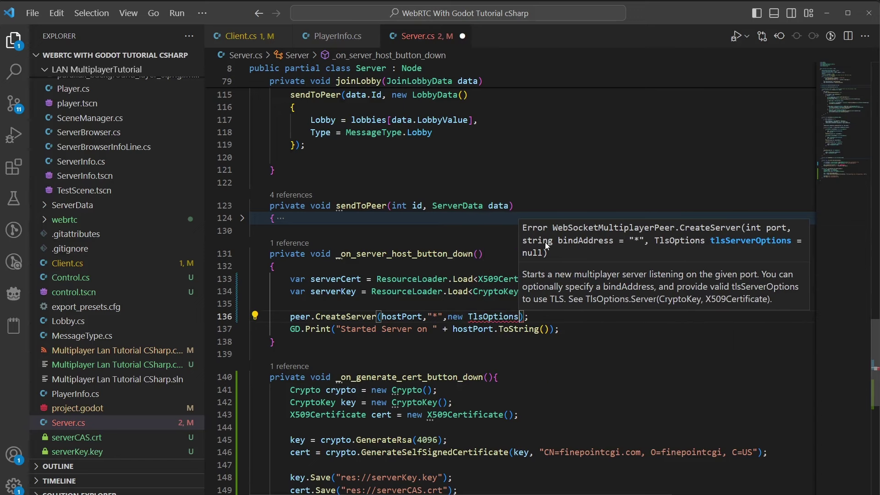
pyautogui.write('(')
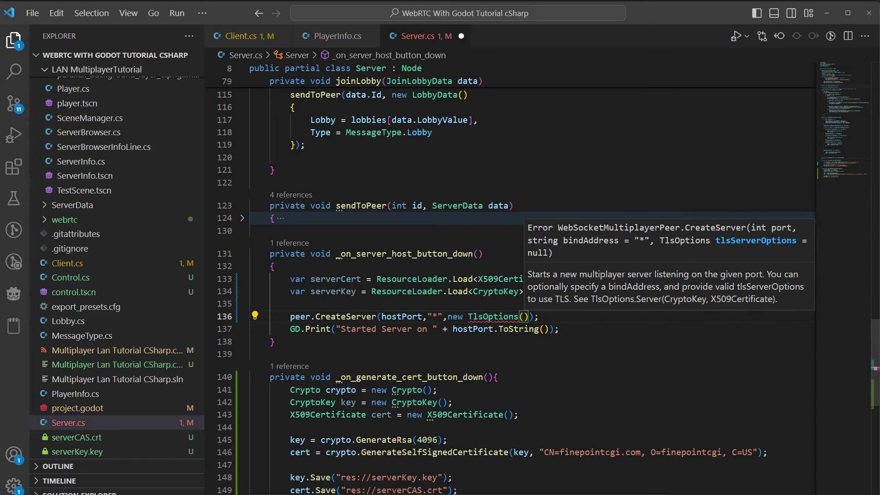
pyautogui.press('BackSpace')
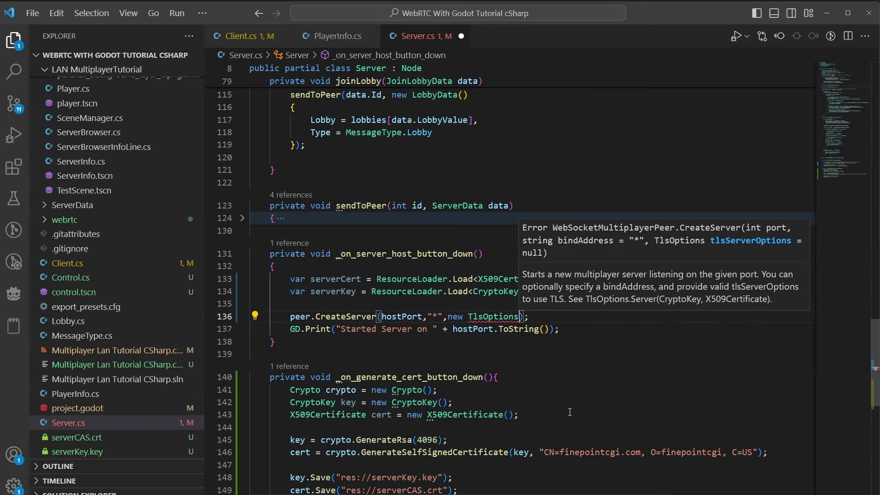
pyautogui.press('BackSpace')
pyautogui.press('BackSpace')
pyautogui.press('BackSpace')
pyautogui.press('BackSpace')
pyautogui.press('BackSpace')
pyautogui.press('BackSpace')
pyautogui.press('BackSpace')
pyautogui.press('BackSpace')
pyautogui.press('BackSpace')
pyautogui.press('BackSpace')
pyautogui.press('BackSpace')
pyautogui.press('BackSpace')
pyautogui.press('BackSpace')
pyautogui.press('BackSpace')
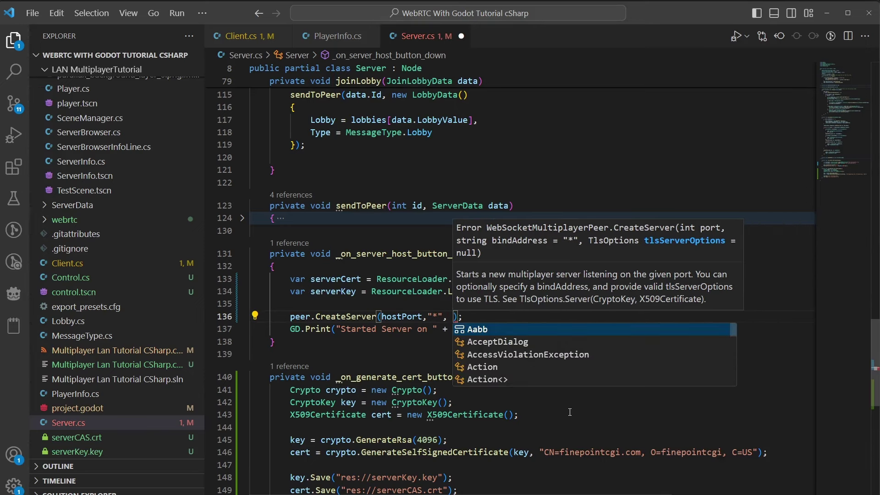
pyautogui.press('Escape')
pyautogui.write('TlsOptions')
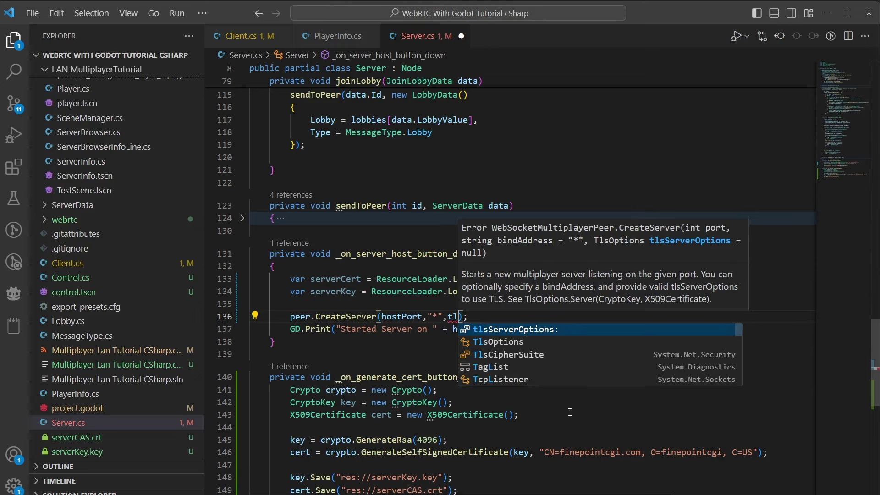
pyautogui.write('.')
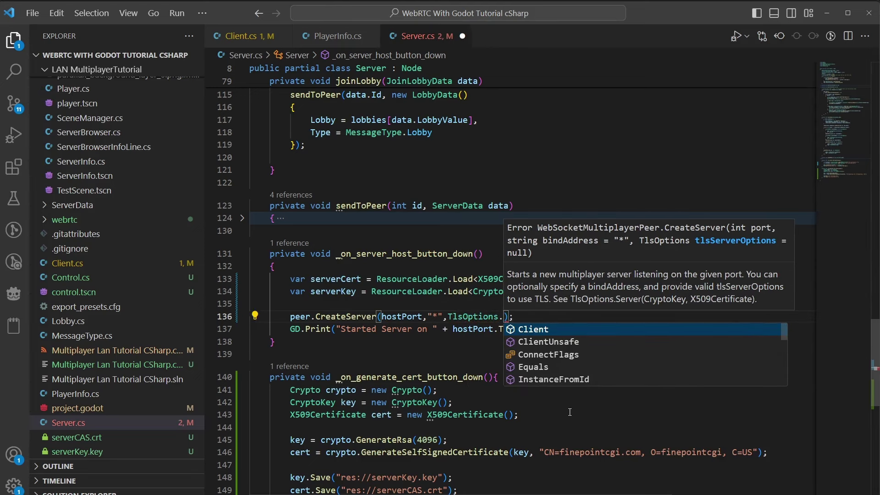
pyautogui.write('Server(')
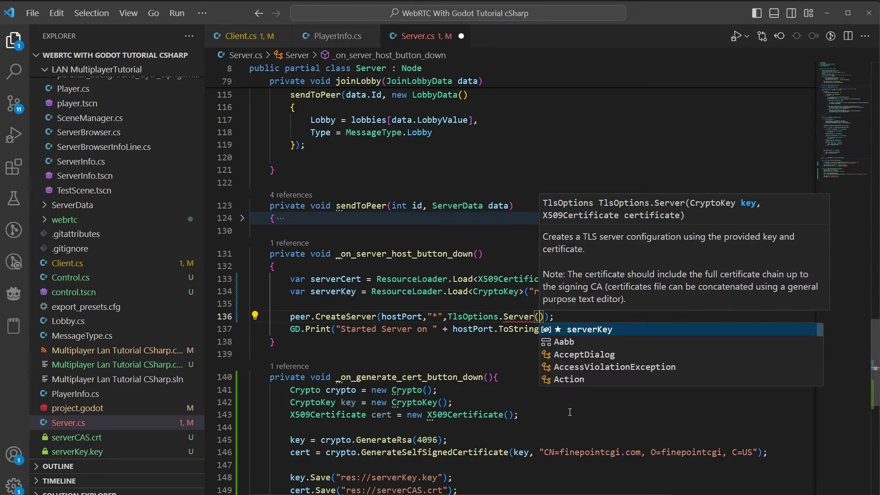
pyautogui.press('Tab')
pyautogui.write(', ')
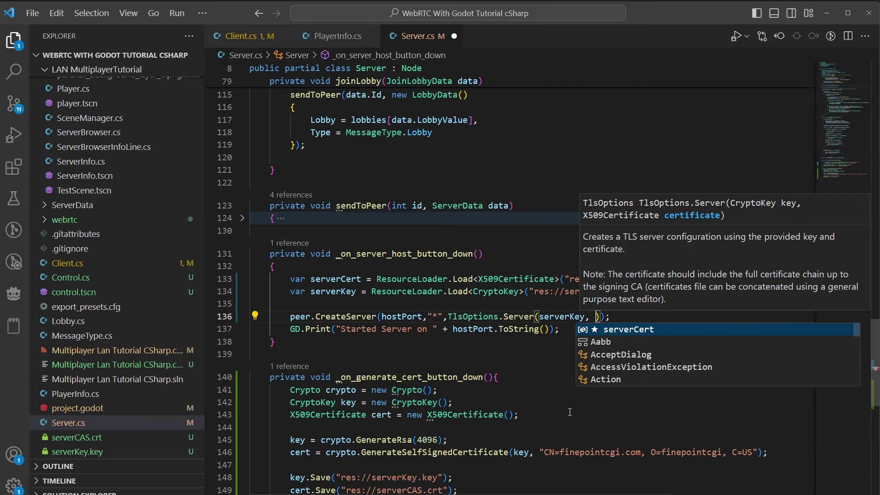
pyautogui.write('serverCer')
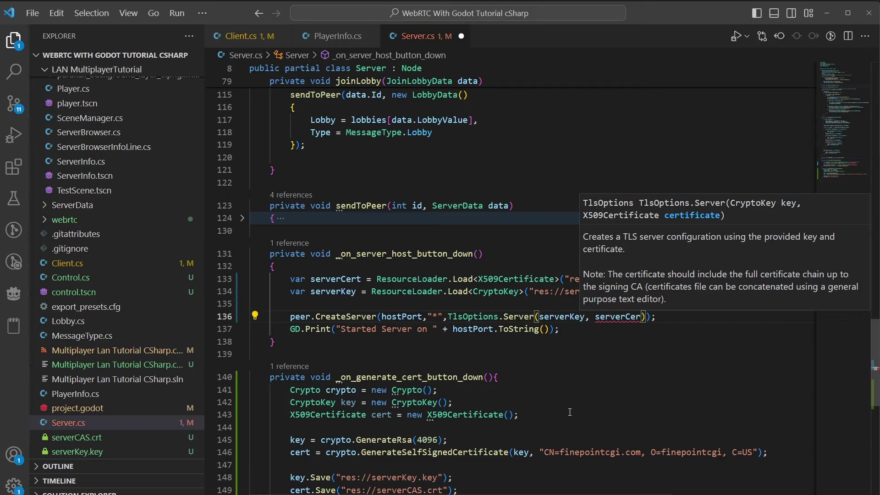
pyautogui.write('t)')
pyautogui.press('Escape')
pyautogui.click(570, 412)
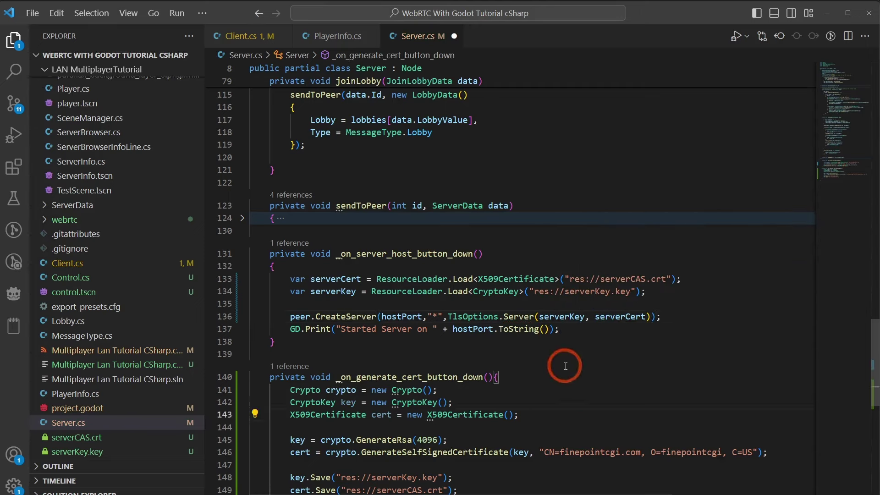
pyautogui.hotkey('ctrl', 's')
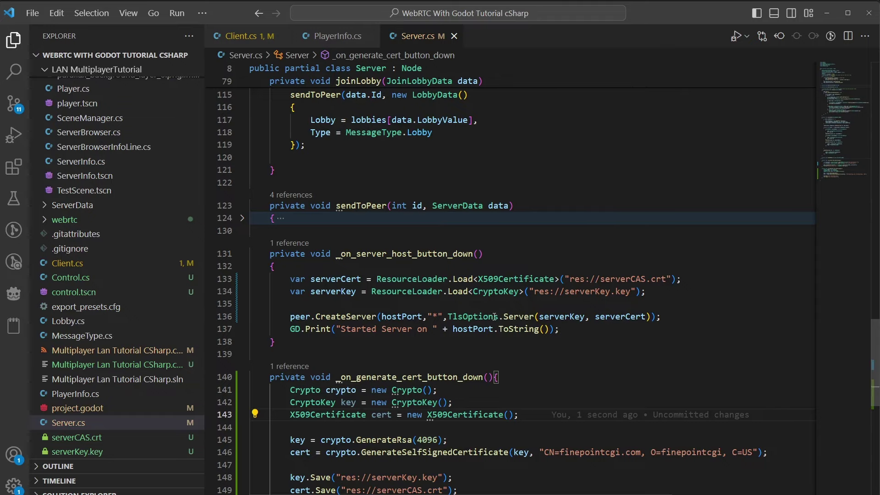
# In Client.cs, replace the ServerURL IP with 127.0.0.1 and save the file.
pyautogui.click(243, 36)
pyautogui.scroll(-10, 449, 348)
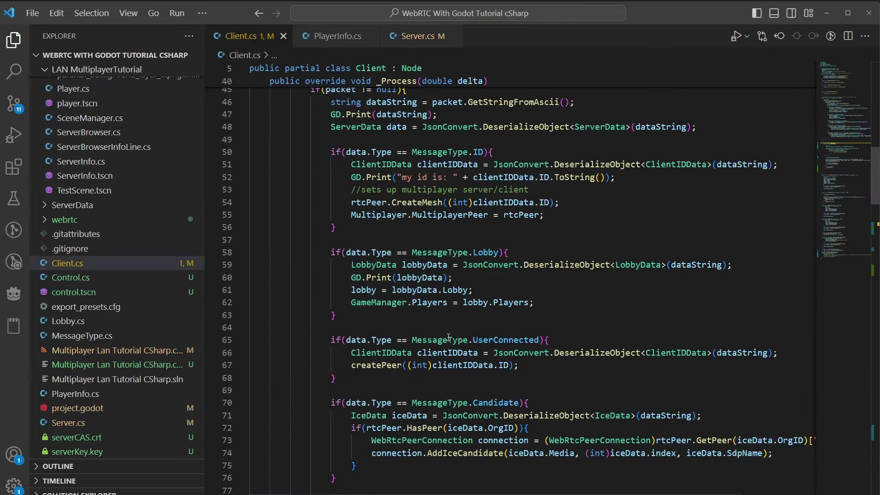
pyautogui.scroll(-20, 448, 337)
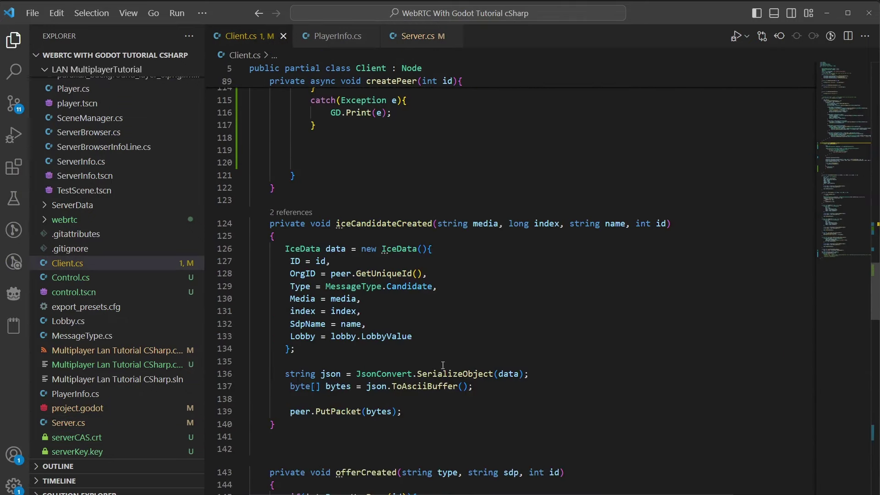
pyautogui.scroll(-20, 443, 366)
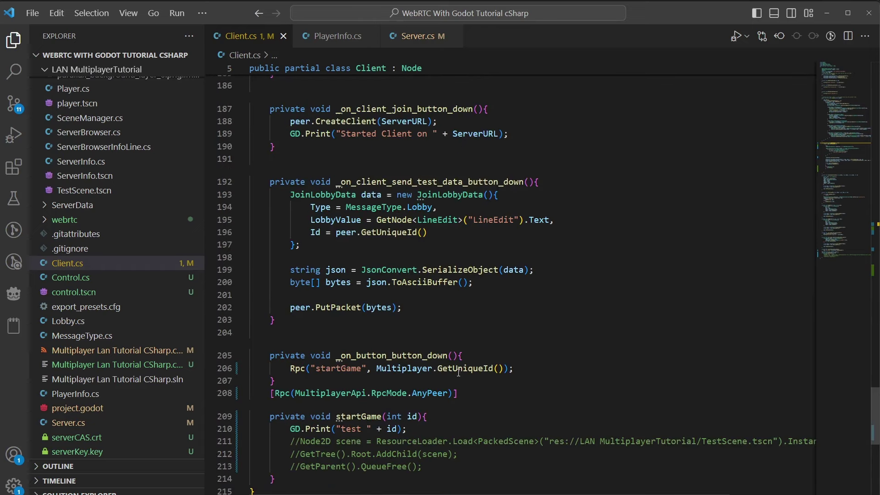
pyautogui.scroll(-3, 458, 372)
pyautogui.scroll(3, 505, 369)
pyautogui.scroll(2, 572, 352)
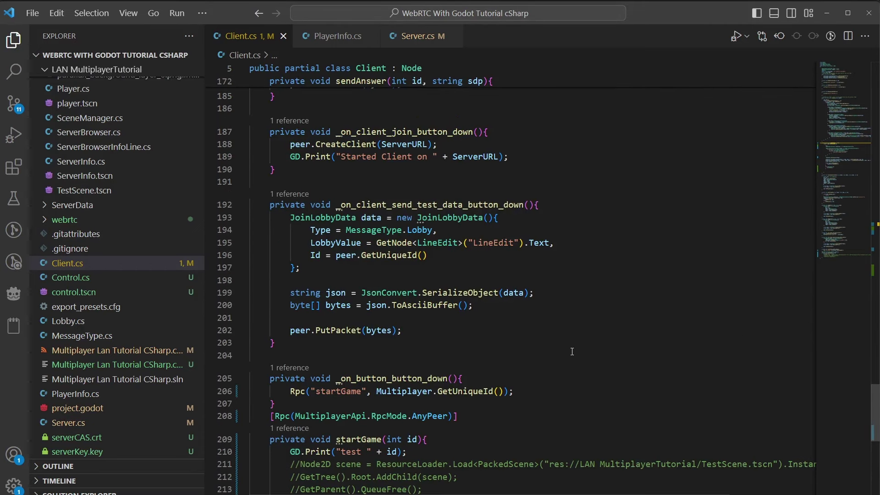
pyautogui.moveTo(834, 238); pyautogui.dragTo(841, 56)
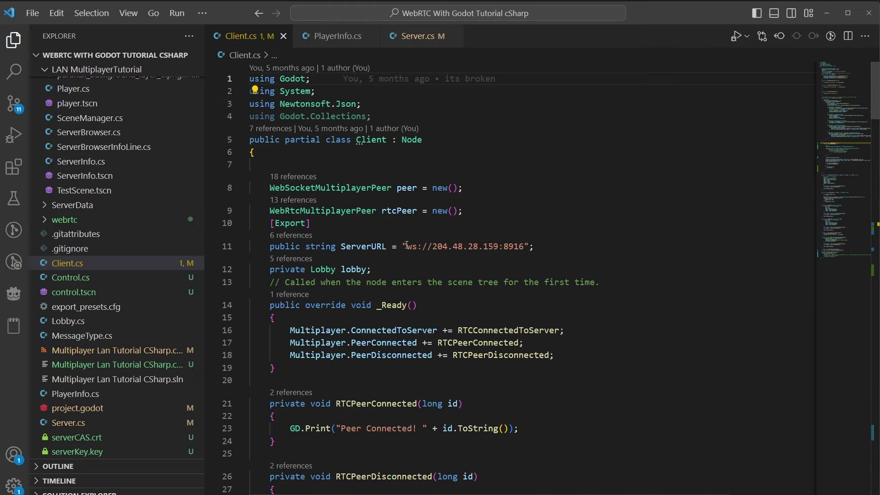
pyautogui.moveTo(433, 248); pyautogui.dragTo(499, 248)
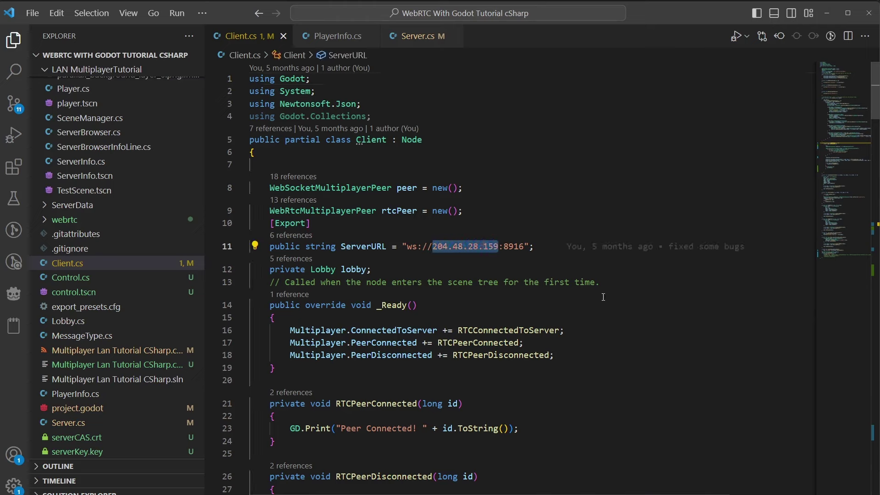
pyautogui.write('127.0')
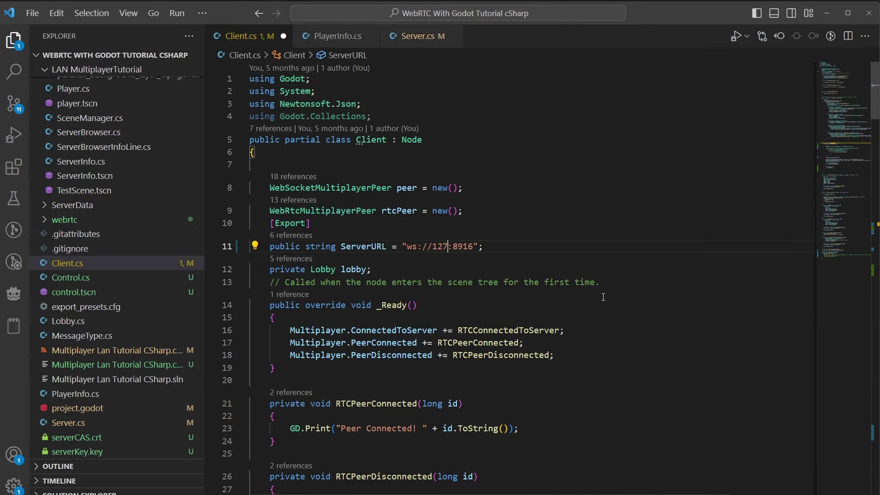
pyautogui.write('.0.1')
pyautogui.hotkey('ctrl', 's')
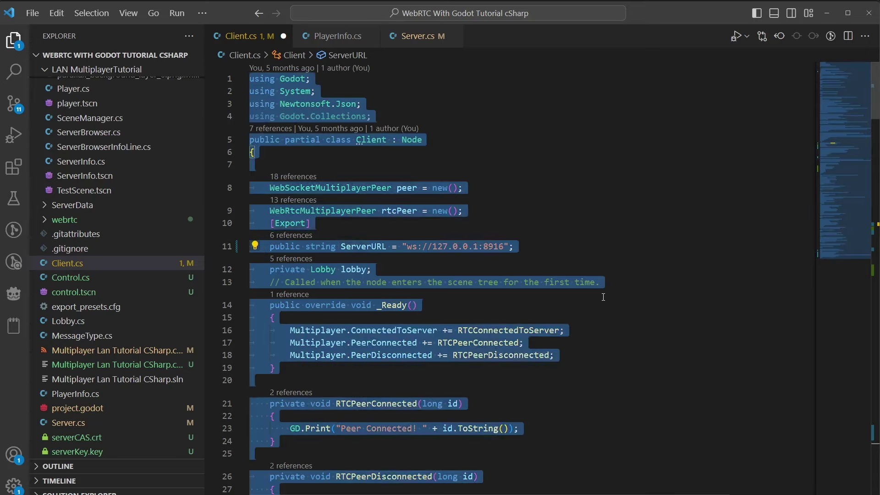
pyautogui.click(603, 297)
# Run the project, host the server in one game window and join from the other.
pyautogui.hotkey('alt', 'Tab')
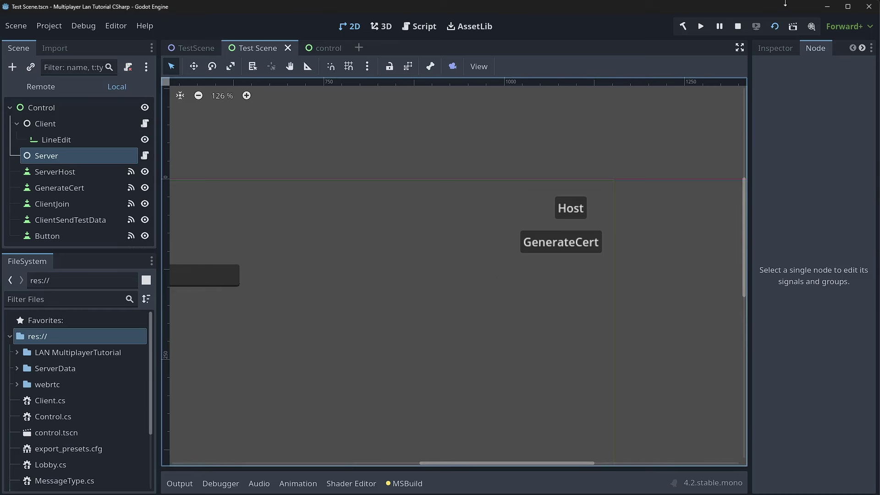
pyautogui.click(775, 27)
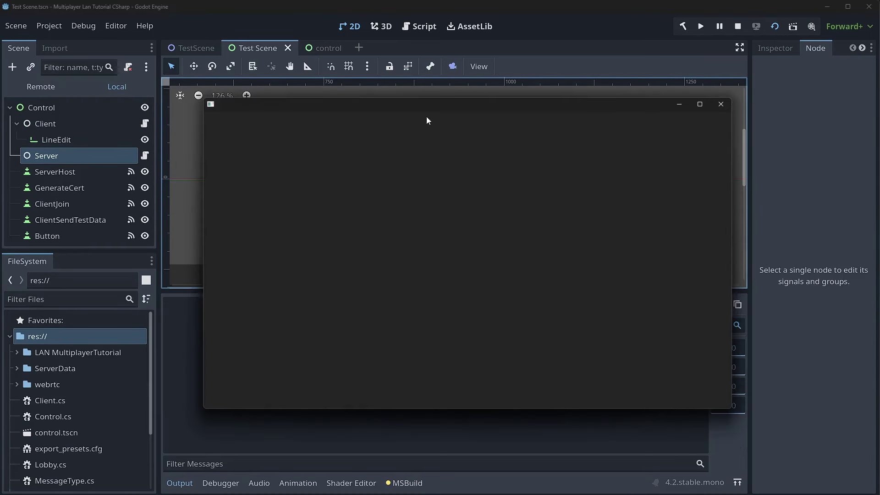
pyautogui.click(404, 105)
pyautogui.click(691, 162)
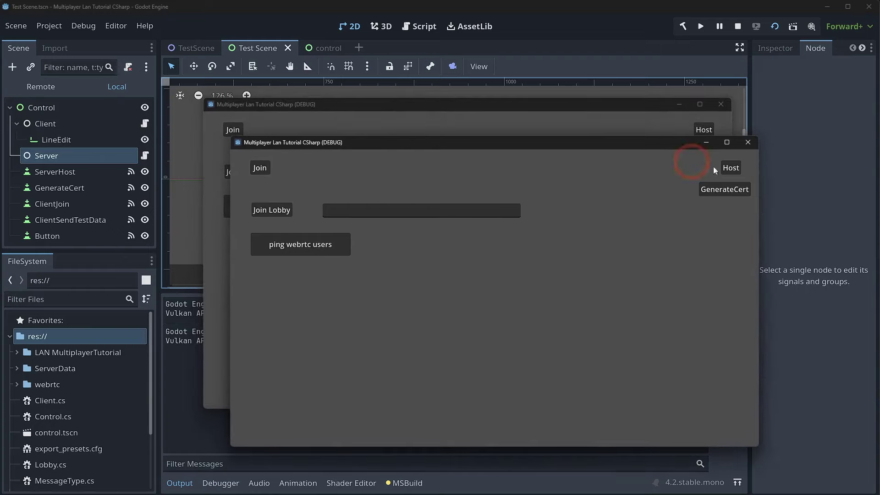
pyautogui.click(734, 169)
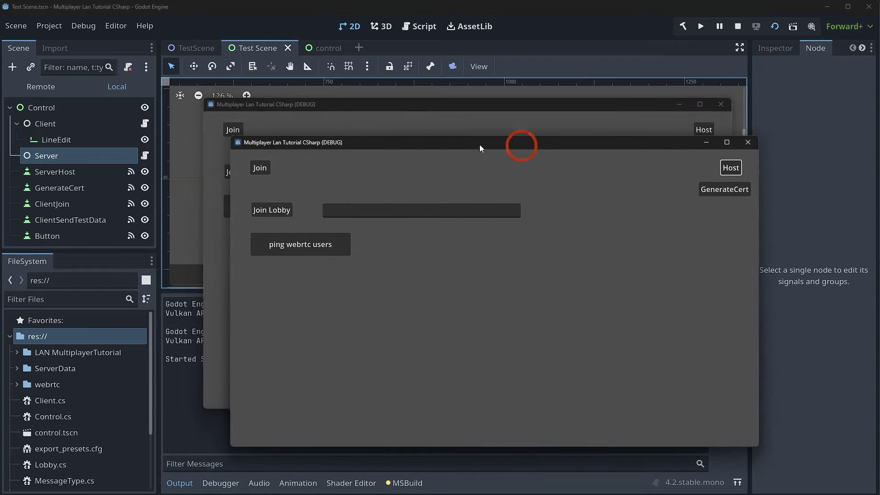
pyautogui.click(232, 130)
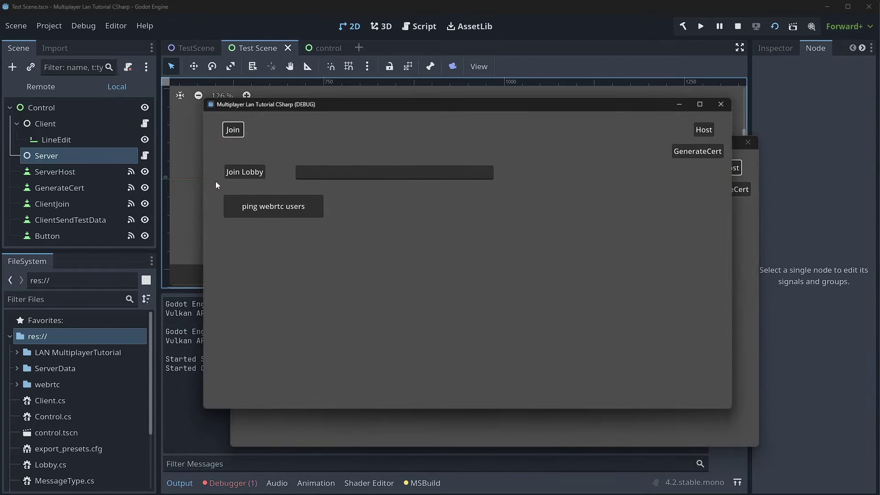
# Inspect TLS handshake error -30976 under Debugger > Session 2 > Errors.
pyautogui.click(200, 298)
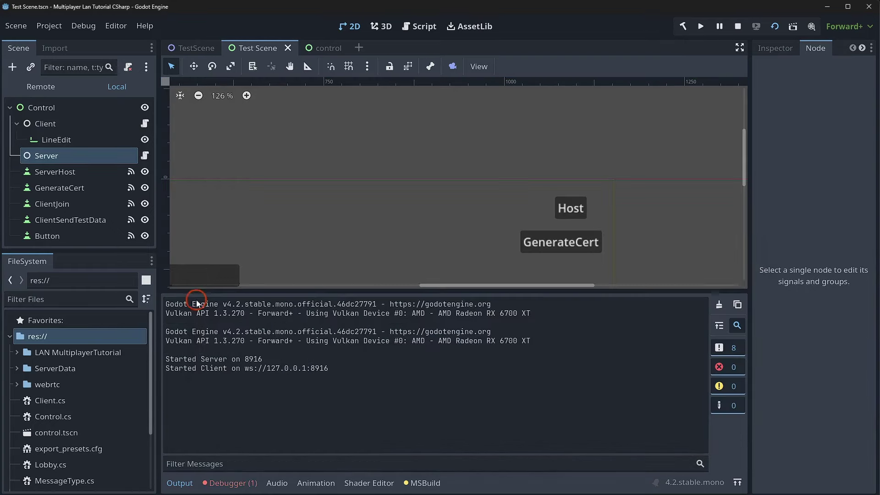
pyautogui.click(239, 484)
pyautogui.click(234, 302)
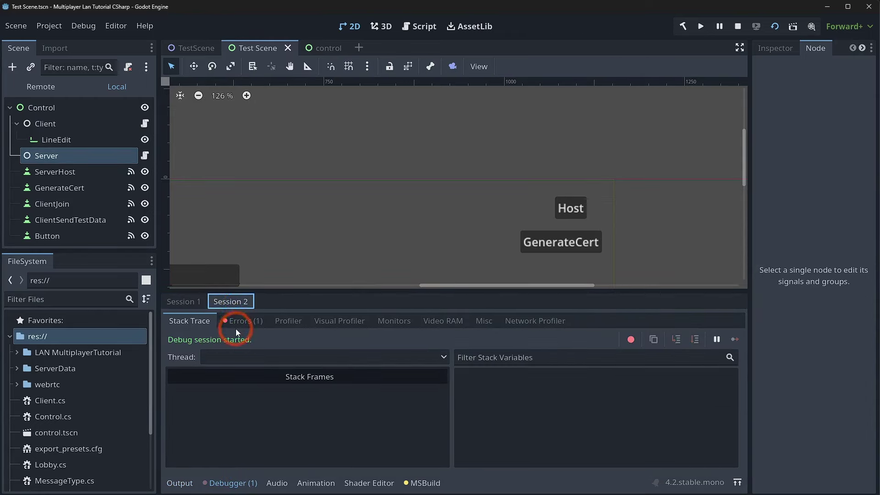
pyautogui.click(238, 322)
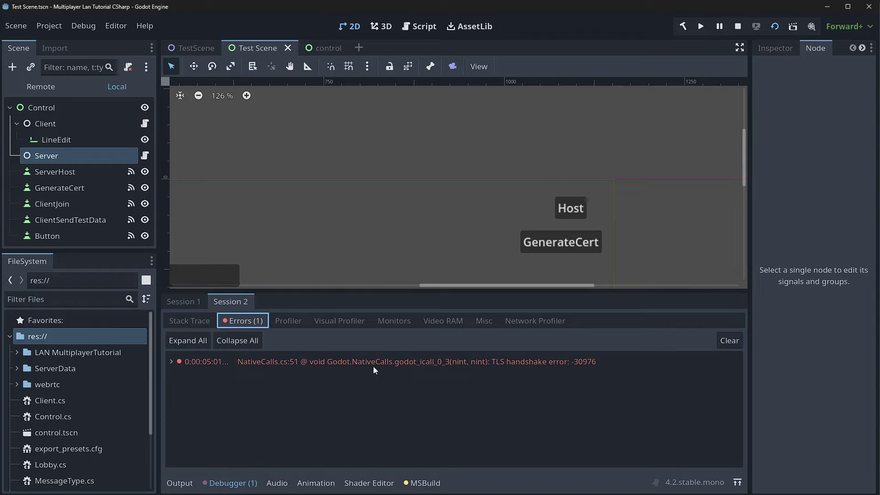
pyautogui.click(545, 369)
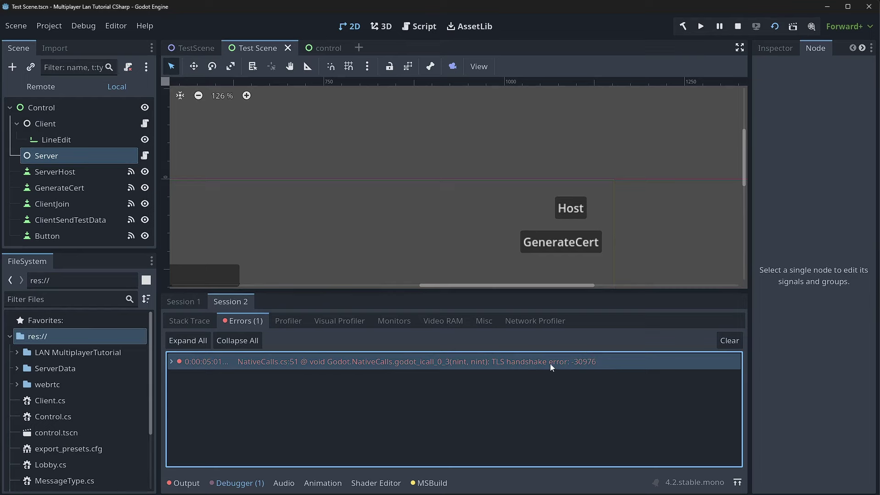
pyautogui.moveTo(562, 362)
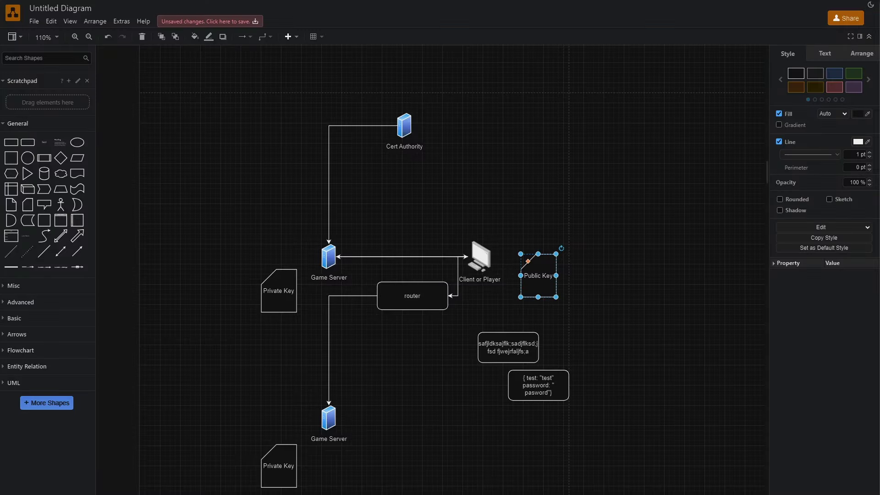
# Drag the router box lower on the draw.io canvas.
pyautogui.click(478, 257)
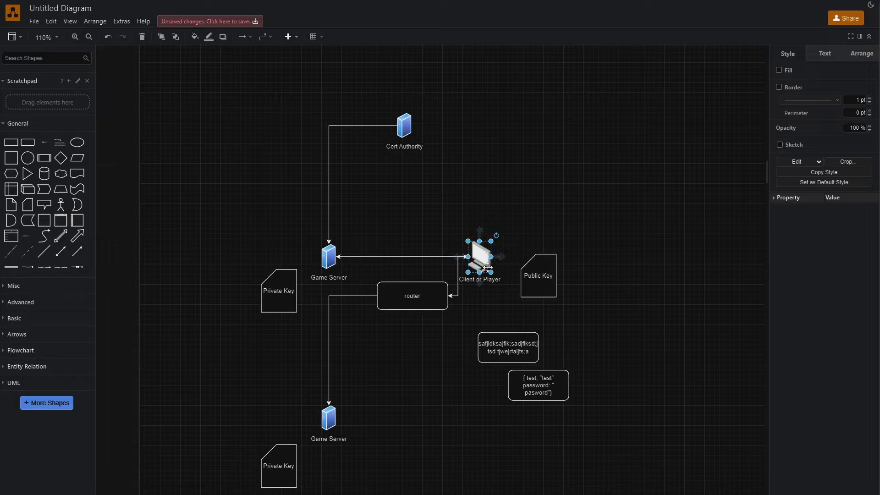
pyautogui.click(324, 252)
pyautogui.moveTo(404, 293); pyautogui.dragTo(399, 368)
# Delete the vertical connector running to the router, then select the Game Server and Client or Player shapes.
pyautogui.click(453, 323)
pyautogui.click(451, 318)
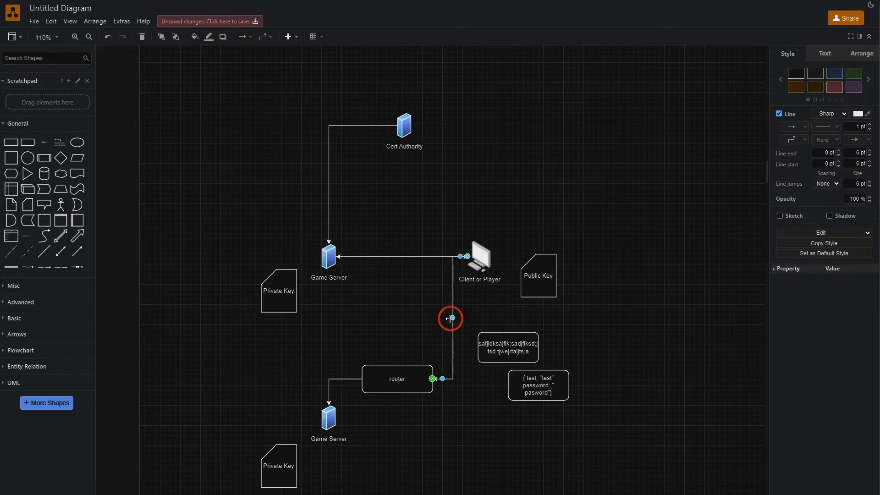
pyautogui.press('Delete')
pyautogui.click(331, 256)
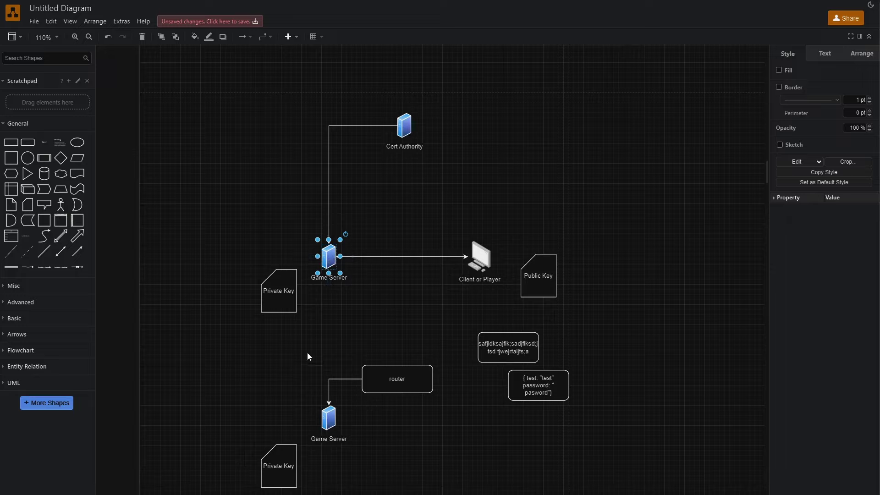
pyautogui.click(478, 257)
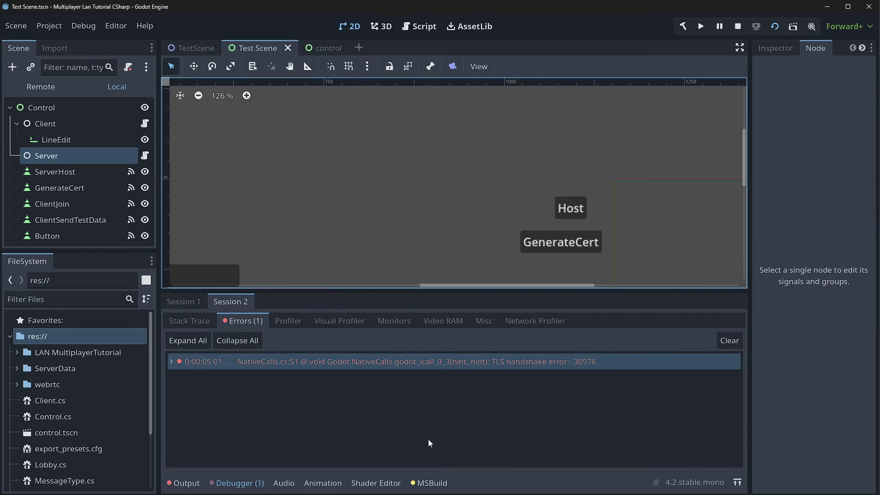
# Open Client.cs and add a blank line 188 at the start of the join handler.
pyautogui.click(145, 124)
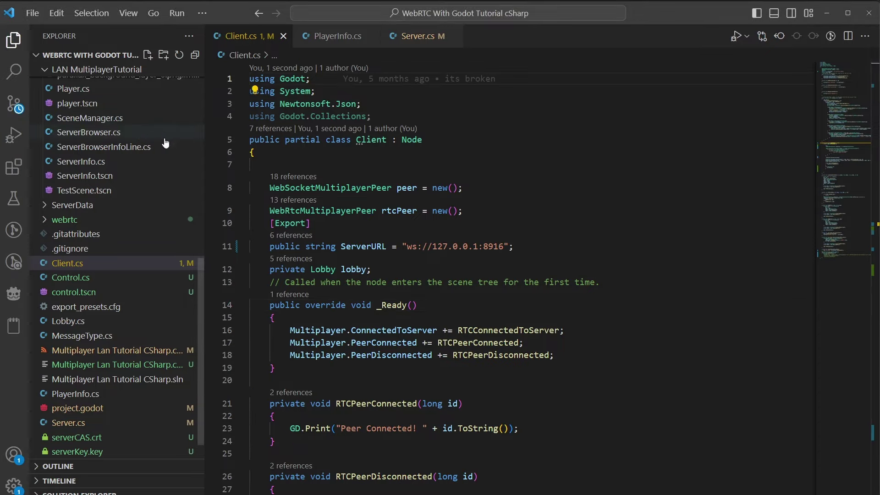
pyautogui.scroll(-4, 468, 380)
pyautogui.scroll(-15, 469, 380)
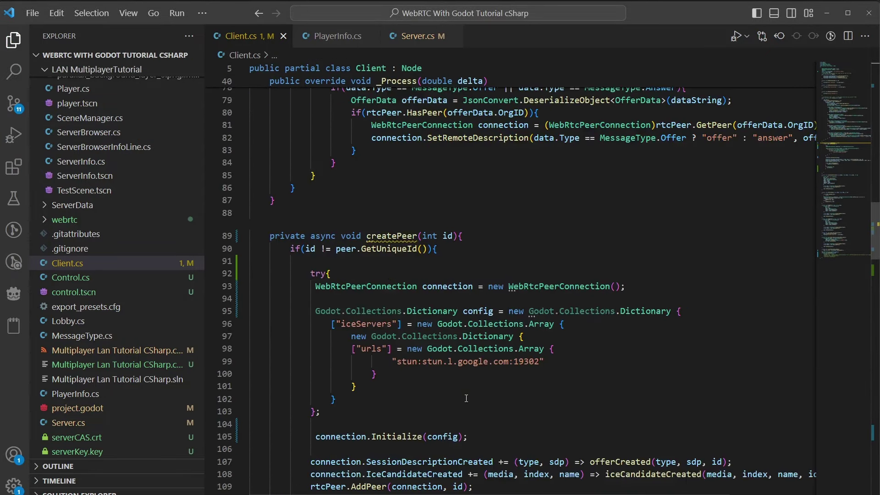
pyautogui.scroll(-10, 467, 398)
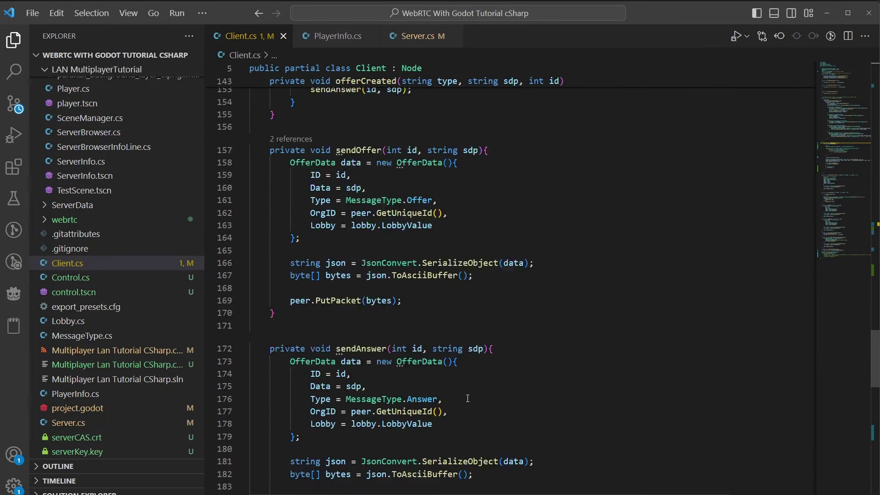
pyautogui.scroll(-5, 467, 398)
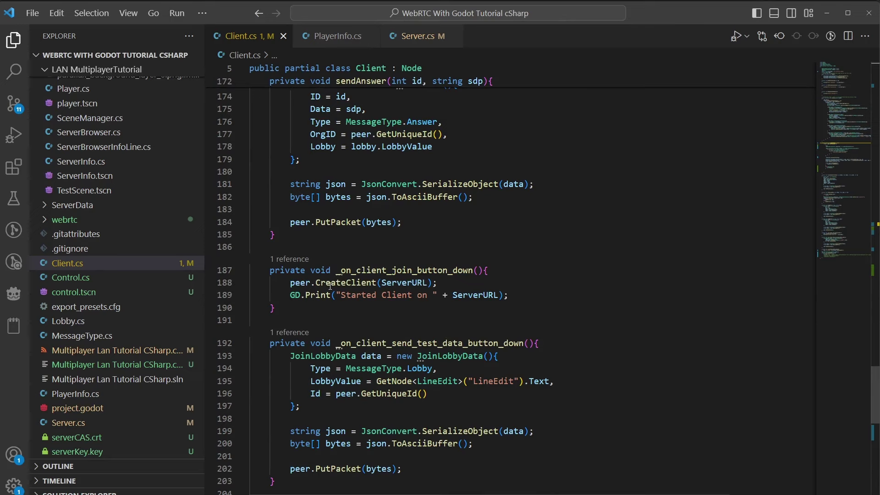
pyautogui.moveTo(289, 282); pyautogui.dragTo(523, 295)
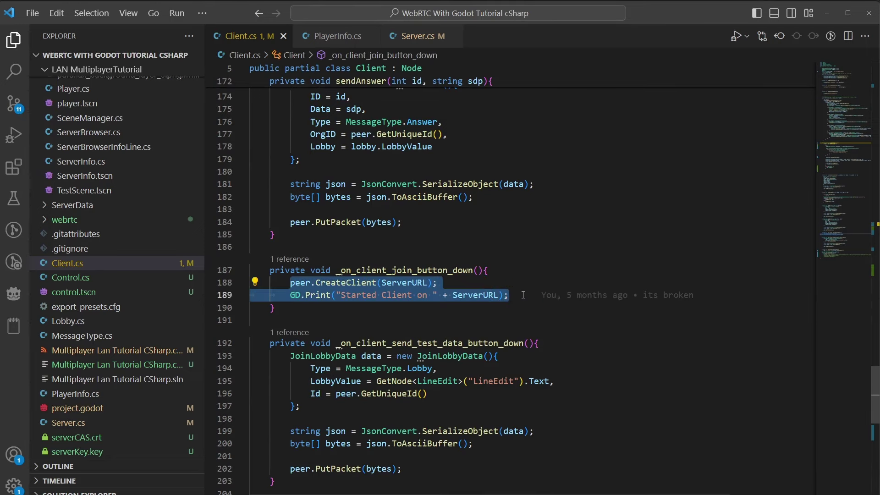
pyautogui.click(358, 295)
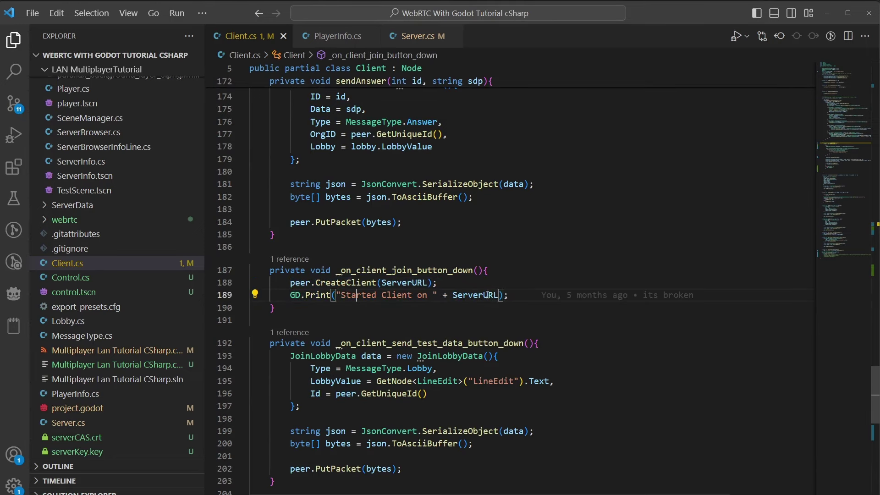
pyautogui.click(511, 271)
pyautogui.press('Return')
pyautogui.press('Return')
pyautogui.press('Up')
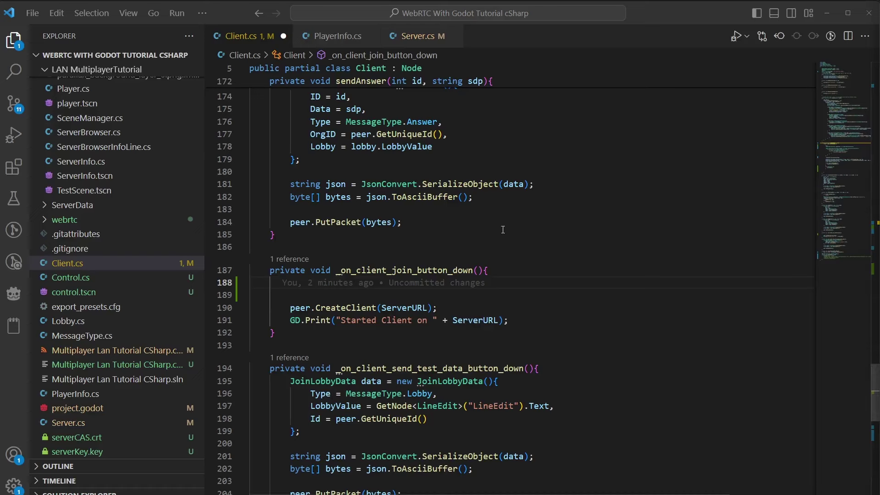
pyautogui.click(343, 281)
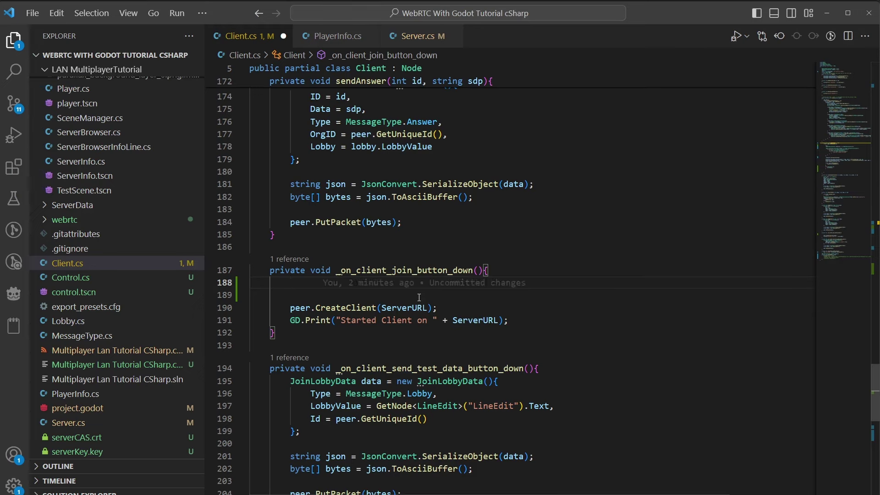
# Start the line var clientCAS = ResourceLoader.Load<X509Certificate>("res://.
pyautogui.write('var cliens')
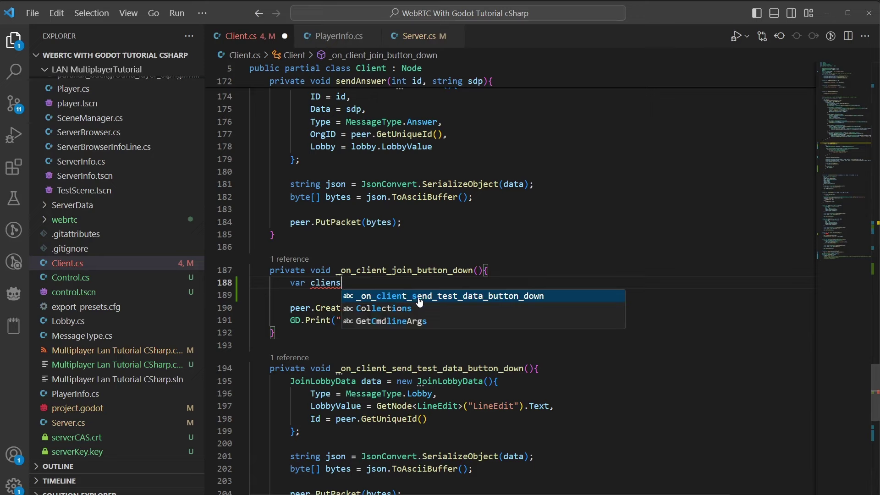
pyautogui.press('BackSpace')
pyautogui.write('t')
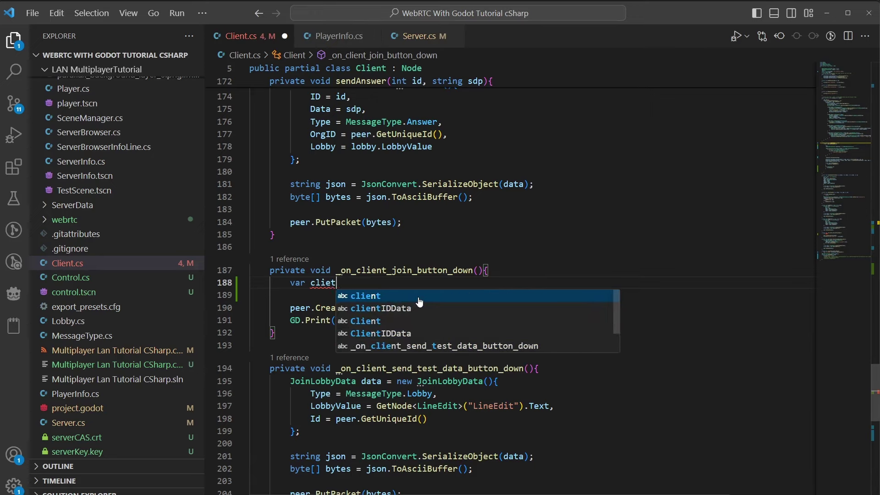
pyautogui.press('BackSpace')
pyautogui.write('ntCAS = ')
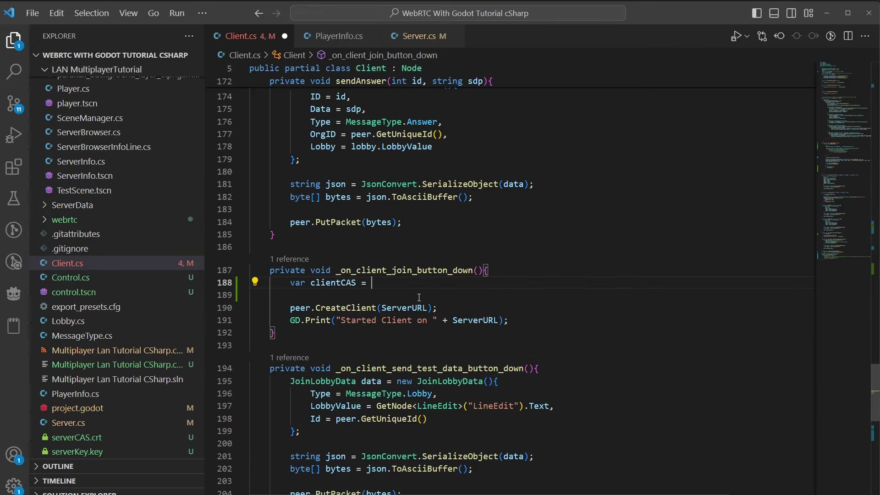
pyautogui.write('resou')
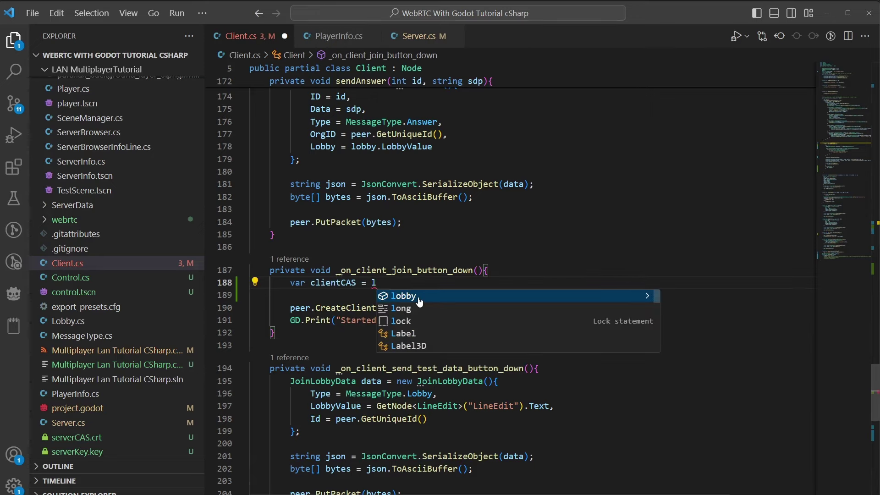
pyautogui.write('rceLoader.')
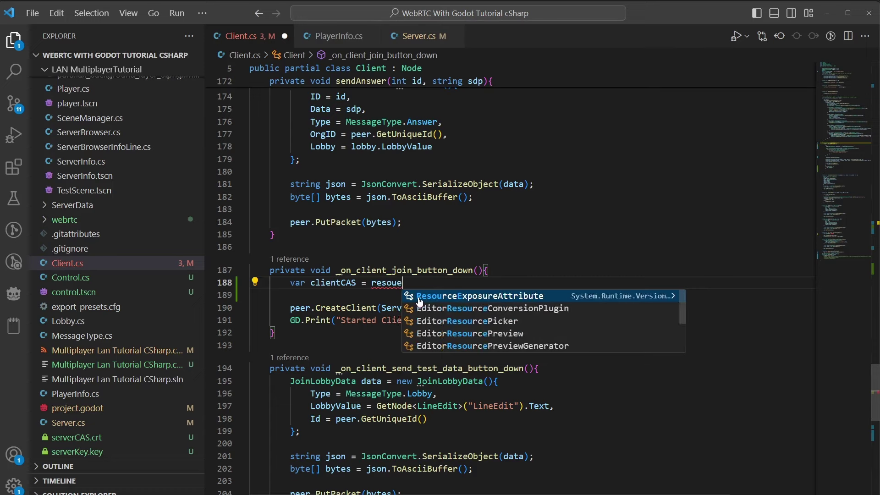
pyautogui.write('Load(')
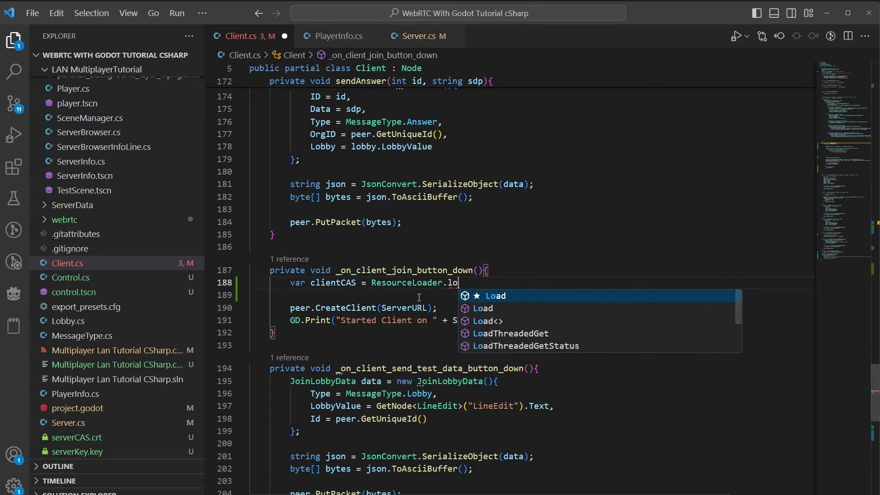
pyautogui.press('Left')
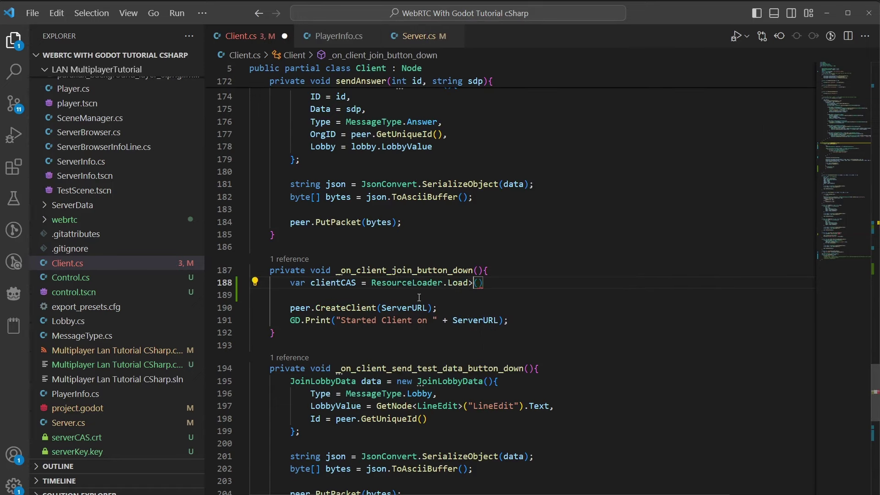
pyautogui.write('<')
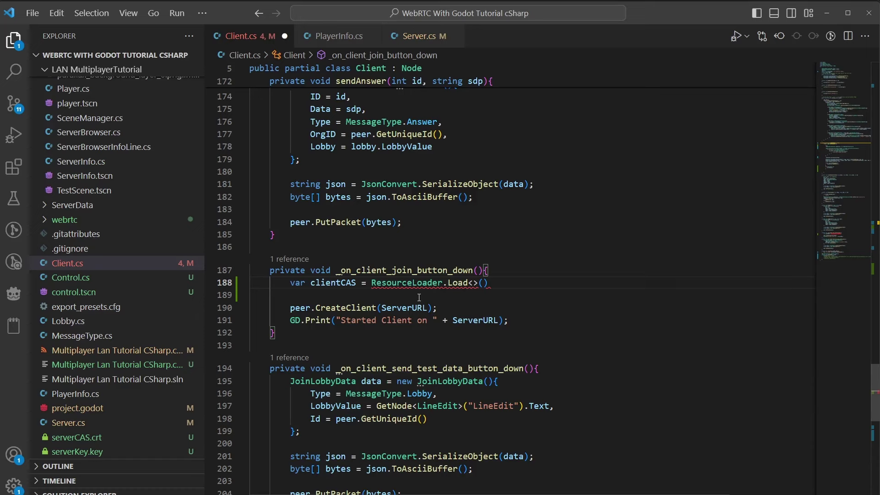
pyautogui.write('X509')
pyautogui.press('Tab')
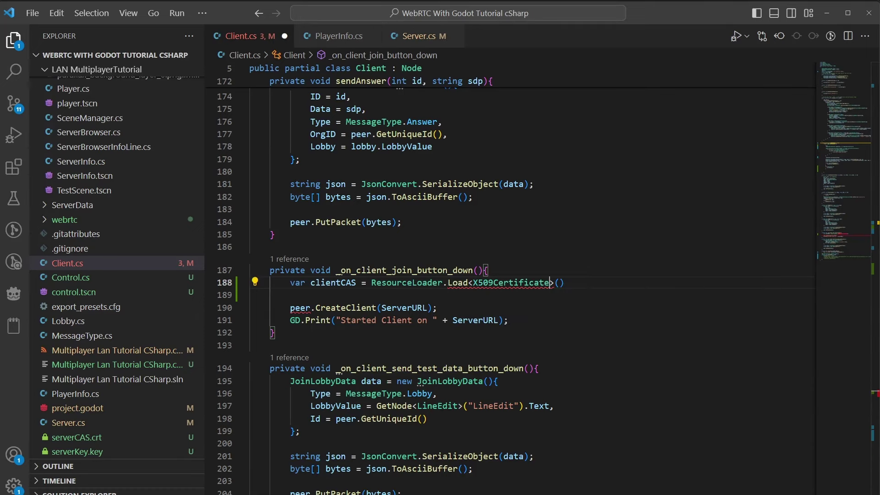
pyautogui.press('Right')
pyautogui.press('Right')
pyautogui.write('"')
pyautogui.write('res:/')
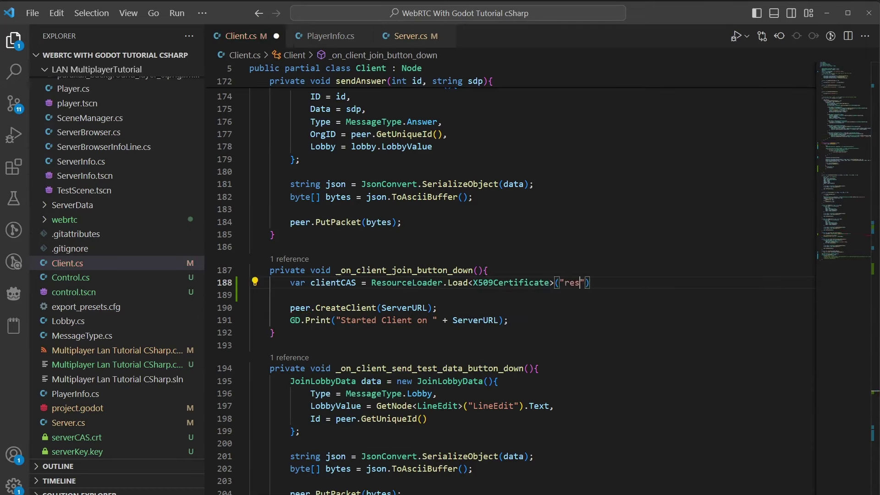
pyautogui.write('/')
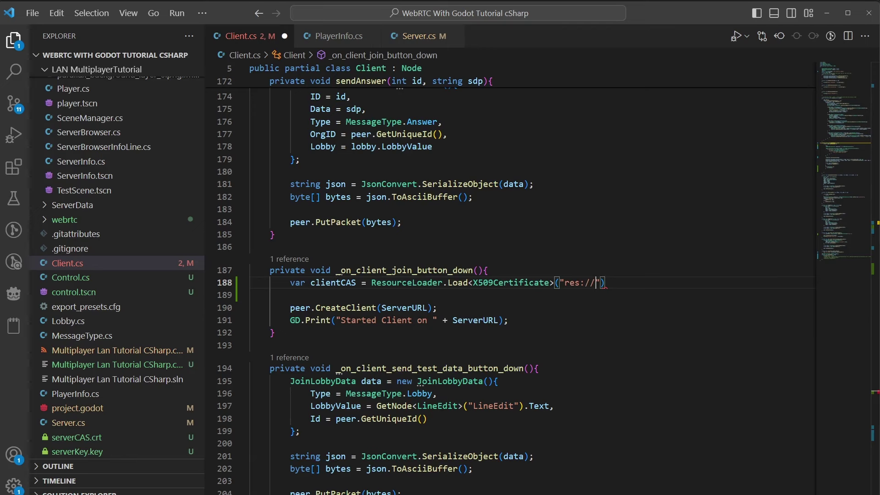
# Complete the path with serverCAS.crt, copied from Server.cs, and close the statement.
pyautogui.click(413, 42)
pyautogui.click(572, 279)
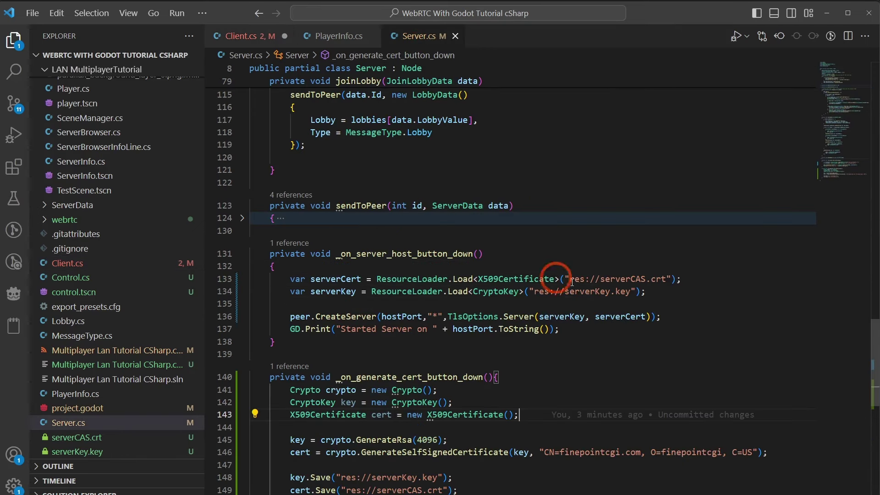
pyautogui.click(572, 278)
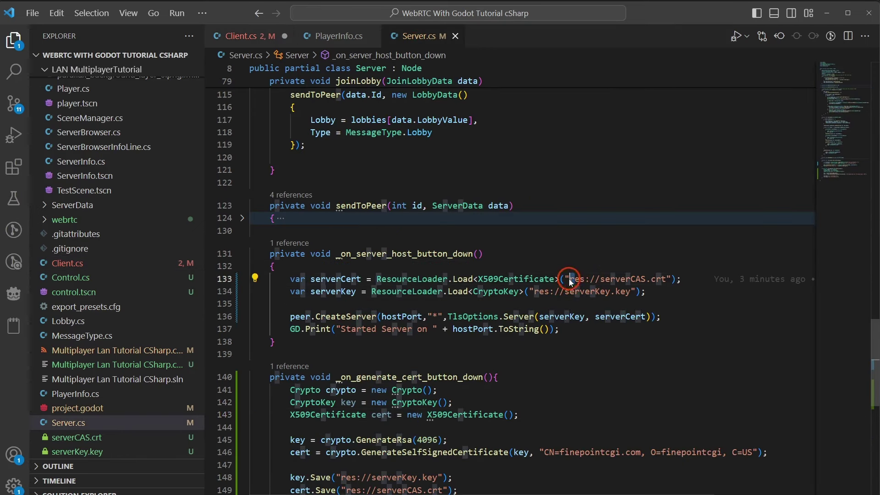
pyautogui.moveTo(602, 278); pyautogui.dragTo(667, 278)
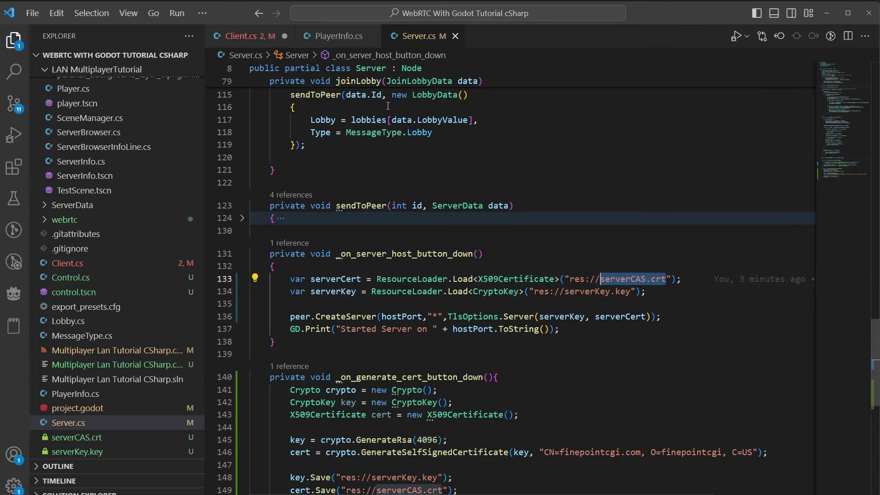
pyautogui.hotkey('ctrl', 'c')
pyautogui.click(244, 36)
pyautogui.click(692, 285)
pyautogui.hotkey('ctrl', 'v')
pyautogui.write('")')
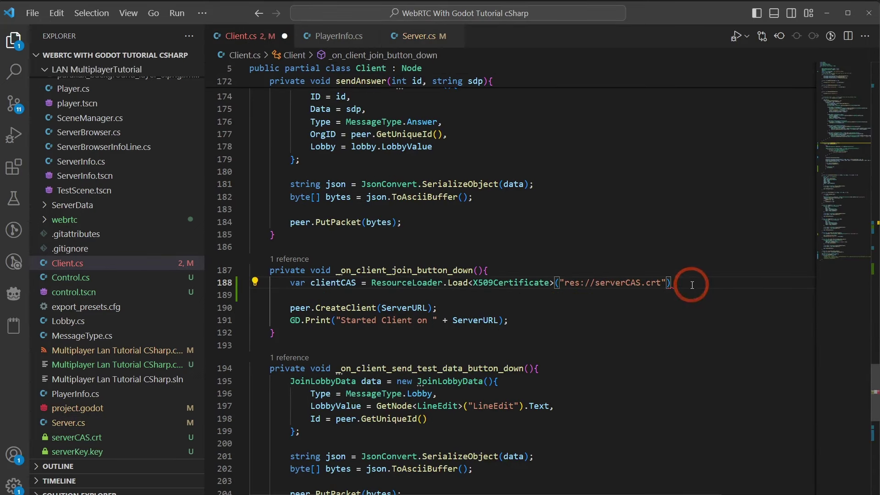
pyautogui.write(';')
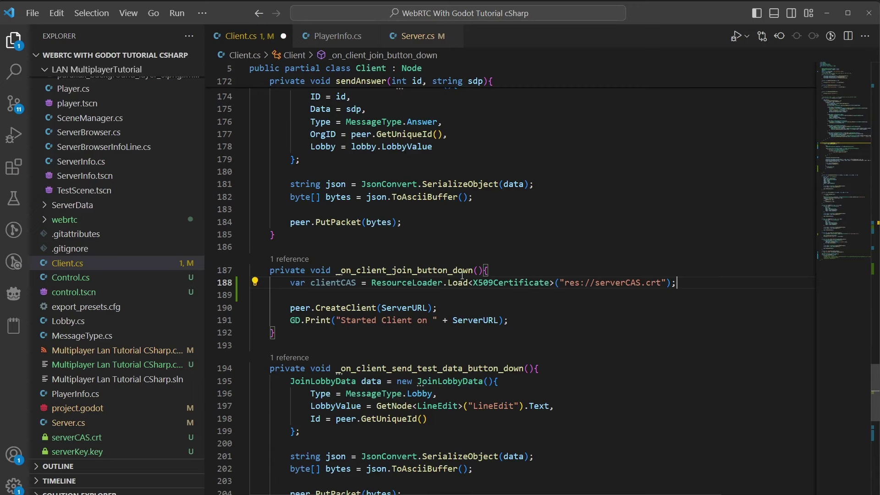
# Review the certificate load, the CreateClient call on line 190, and where ServerURL is used.
pyautogui.moveTo(448, 283); pyautogui.dragTo(671, 285)
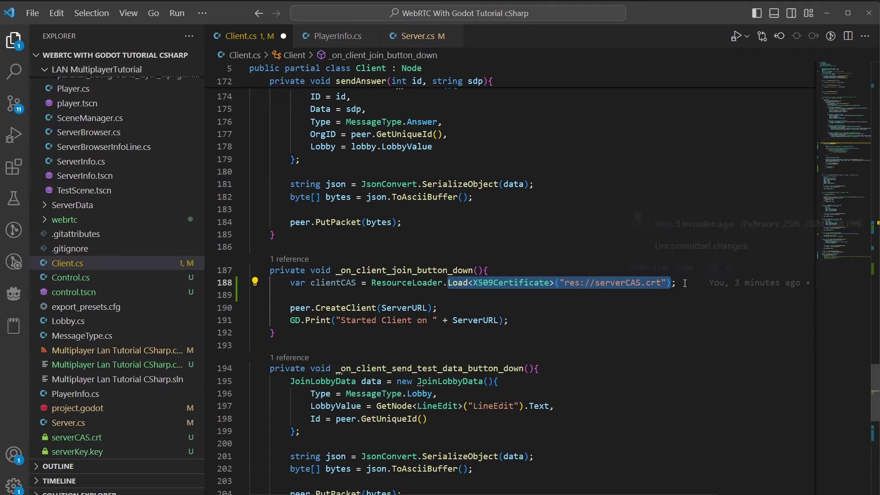
pyautogui.moveTo(681, 285)
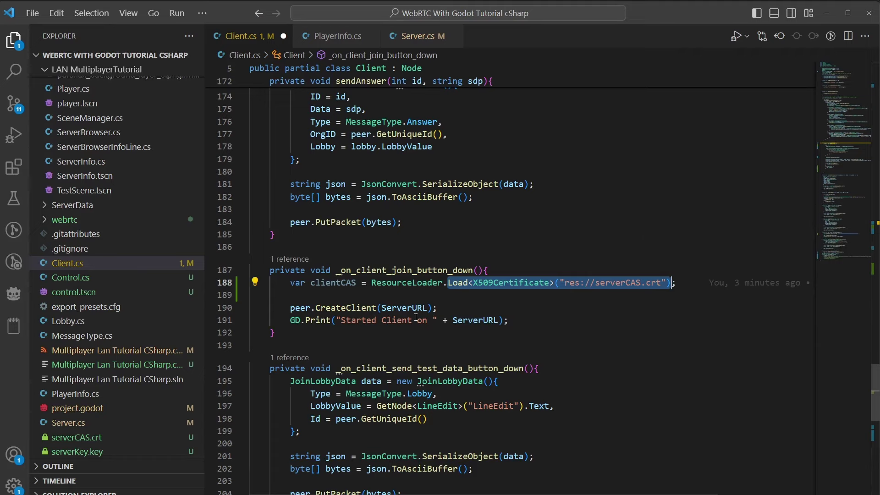
pyautogui.click(432, 306)
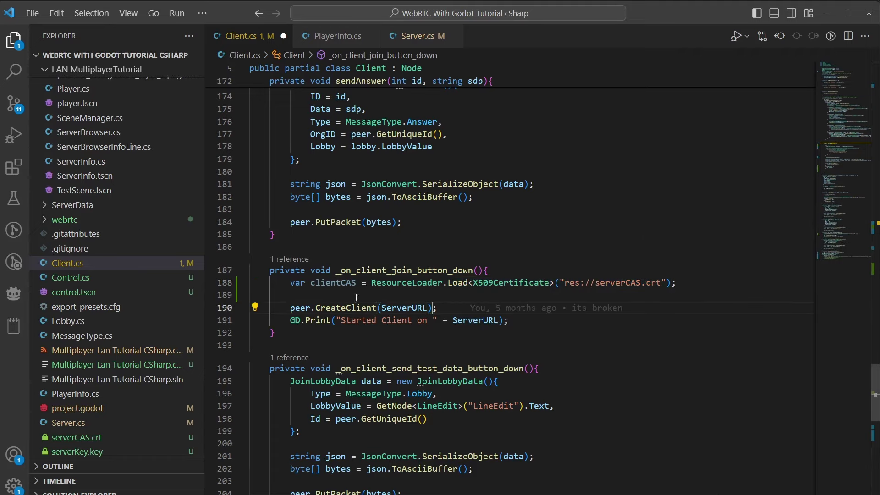
pyautogui.moveTo(359, 308)
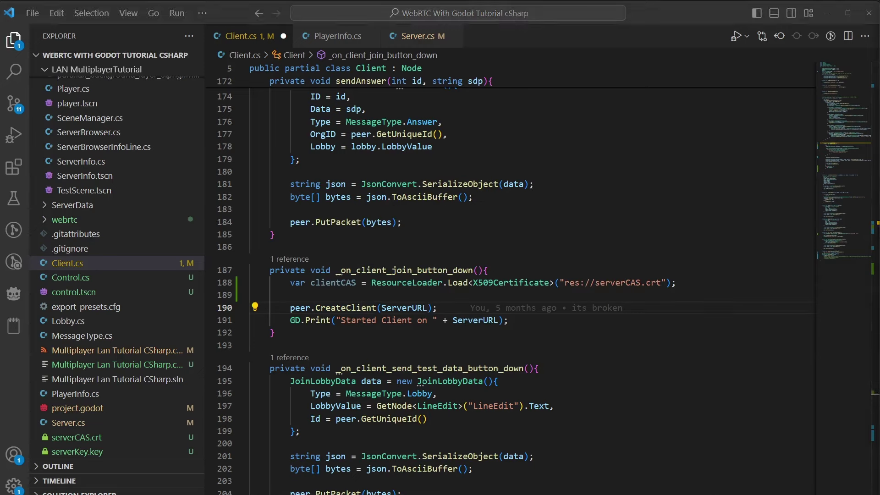
pyautogui.click(431, 322)
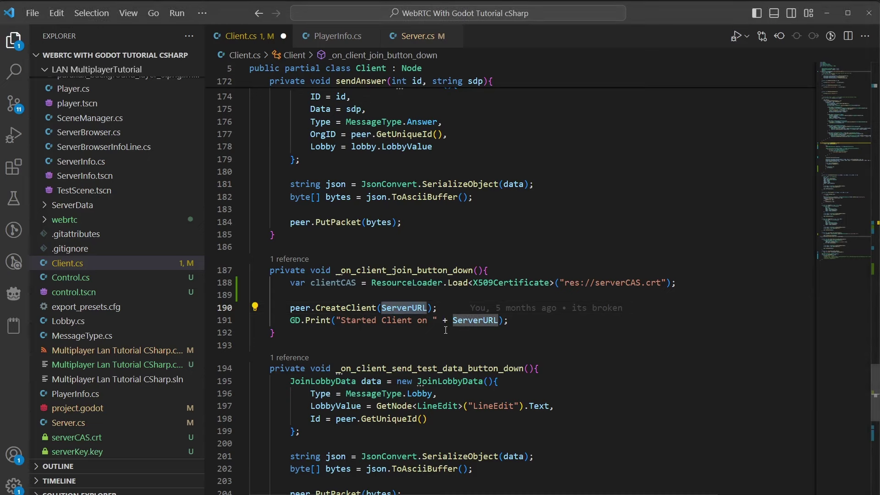
pyautogui.click(847, 90)
pyautogui.click(417, 246)
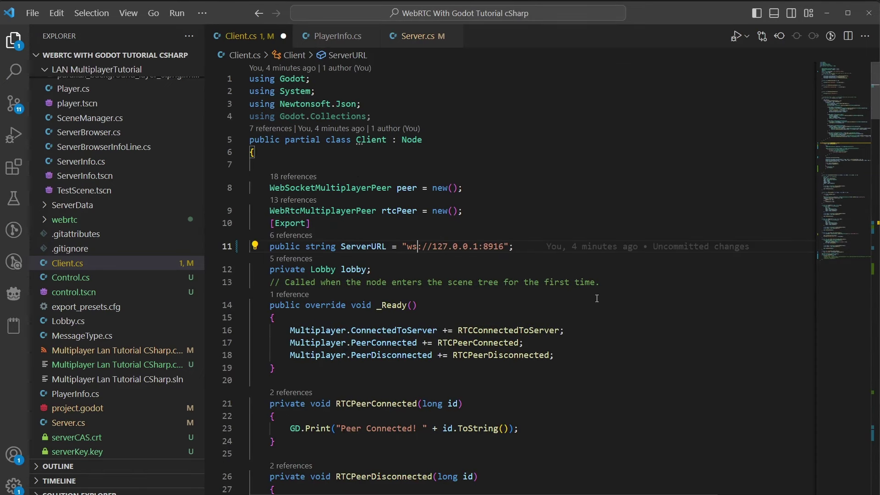
pyautogui.write('s')
pyautogui.click(415, 246)
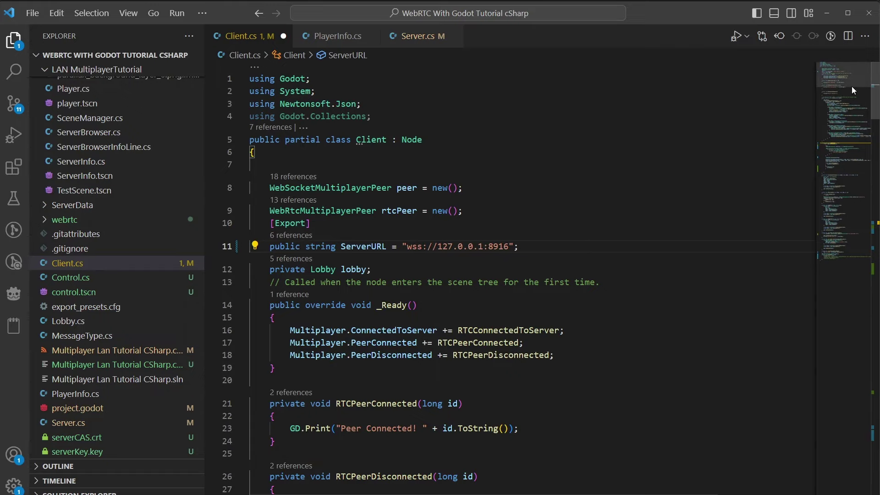
pyautogui.scroll(-20, 507, 311)
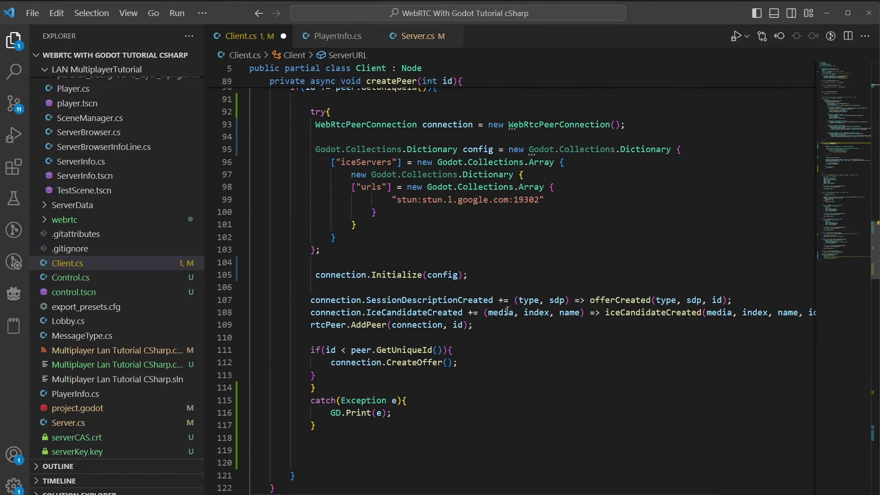
pyautogui.scroll(-15, 508, 311)
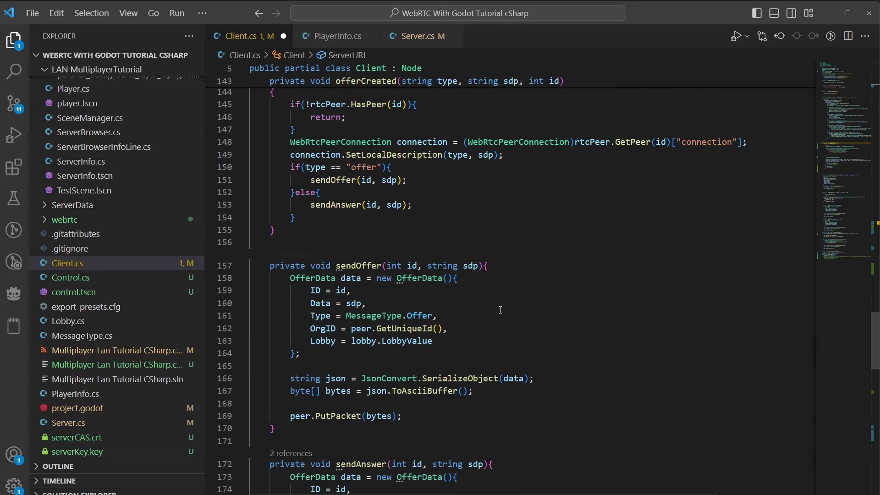
pyautogui.scroll(-15, 500, 310)
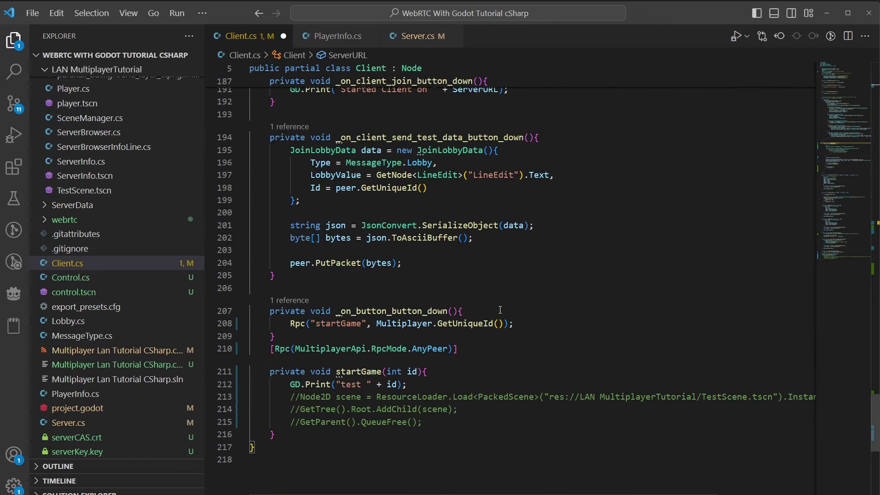
pyautogui.scroll(2, 555, 321)
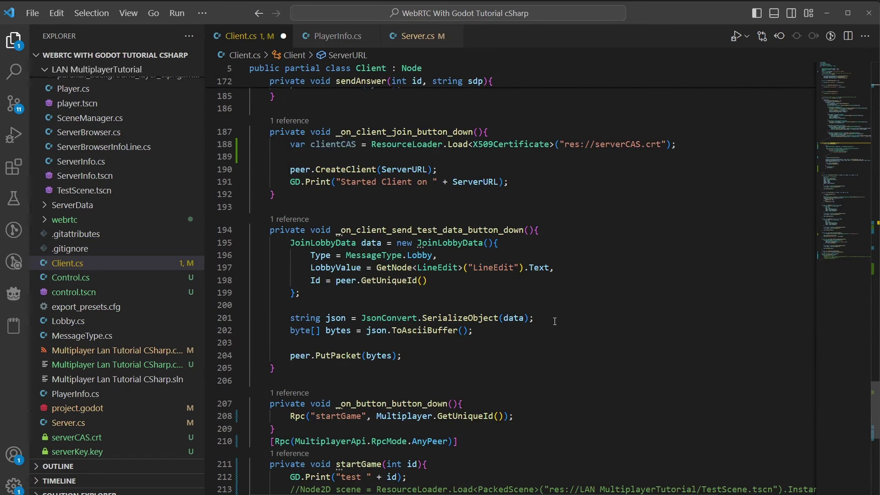
pyautogui.scroll(2, 489, 286)
pyautogui.click(425, 262)
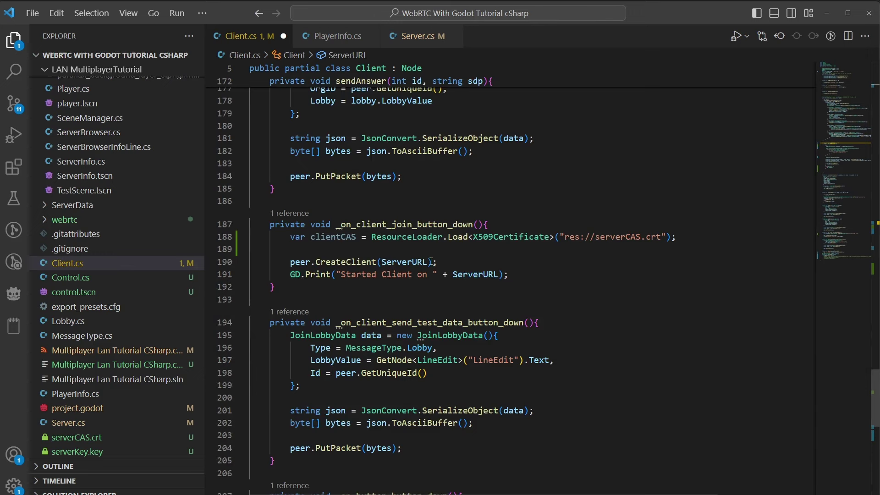
pyautogui.press('End')
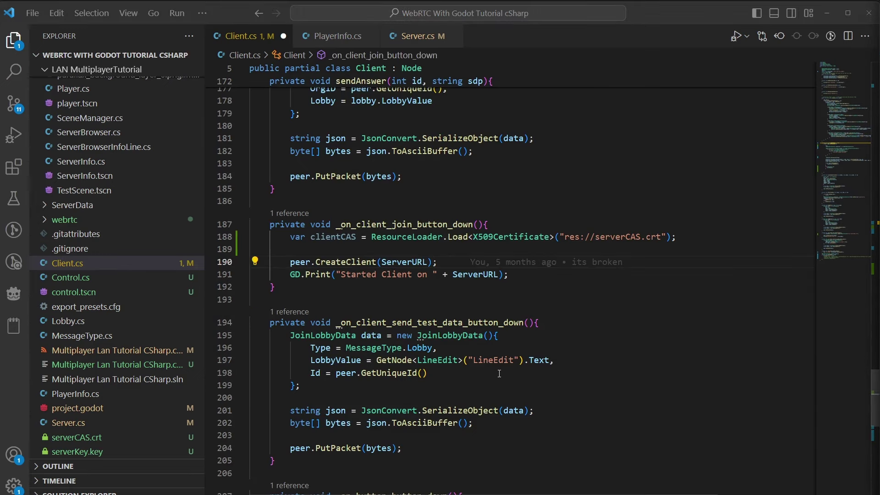
pyautogui.click(428, 262)
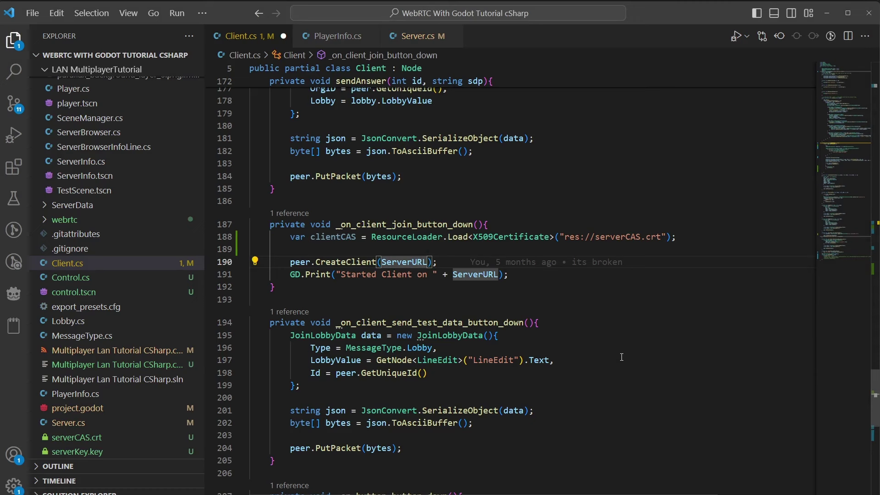
# Add TlsOptions.ClientUnsafe(clientCAS) as the second argument to CreateClient on line 190.
pyautogui.write(',tlsop')
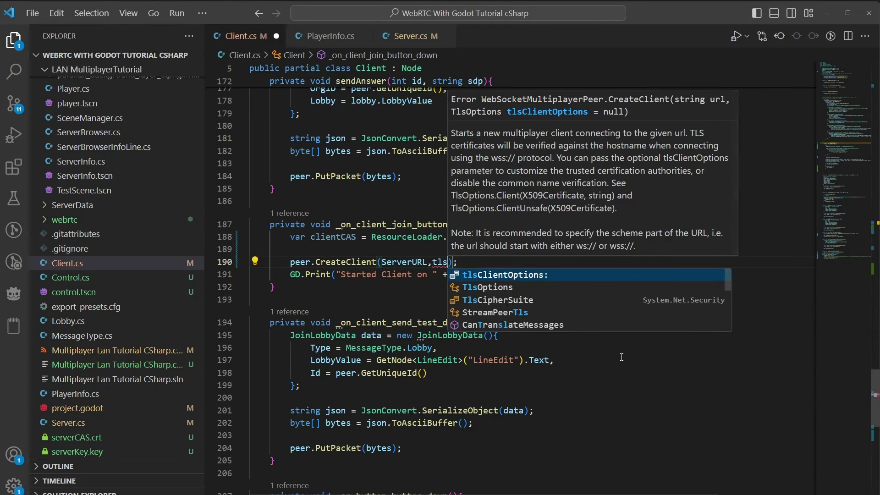
pyautogui.write('.')
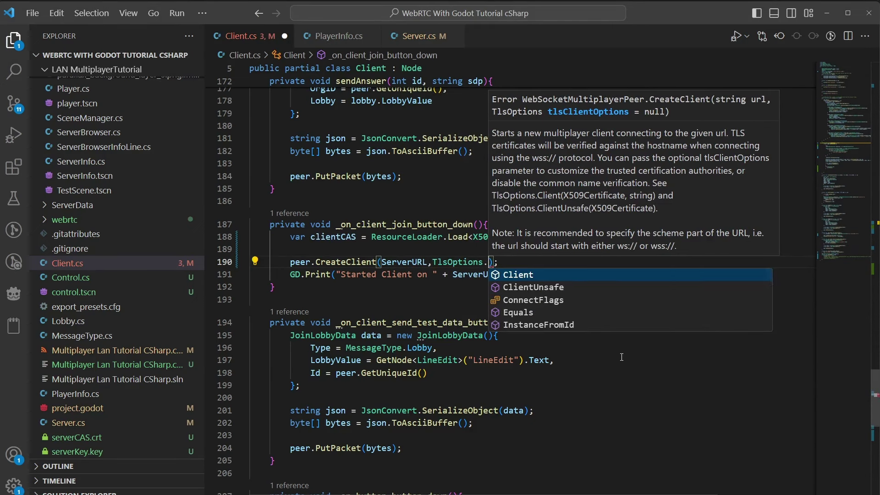
pyautogui.press('Down')
pyautogui.press('Down')
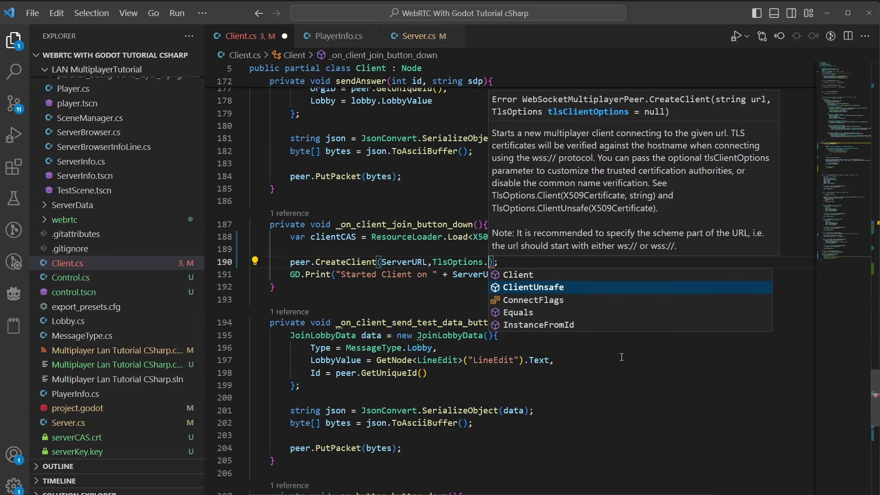
pyautogui.press('Tab')
pyautogui.write('()')
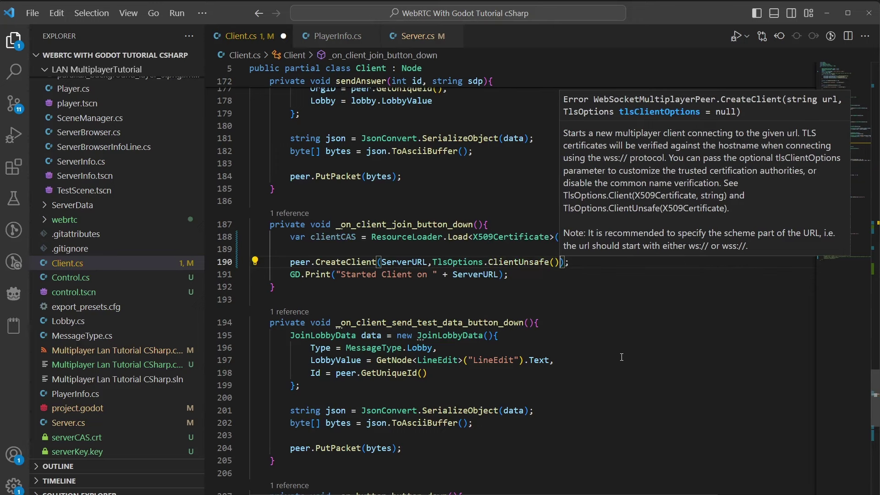
pyautogui.press('Left')
pyautogui.write('ca')
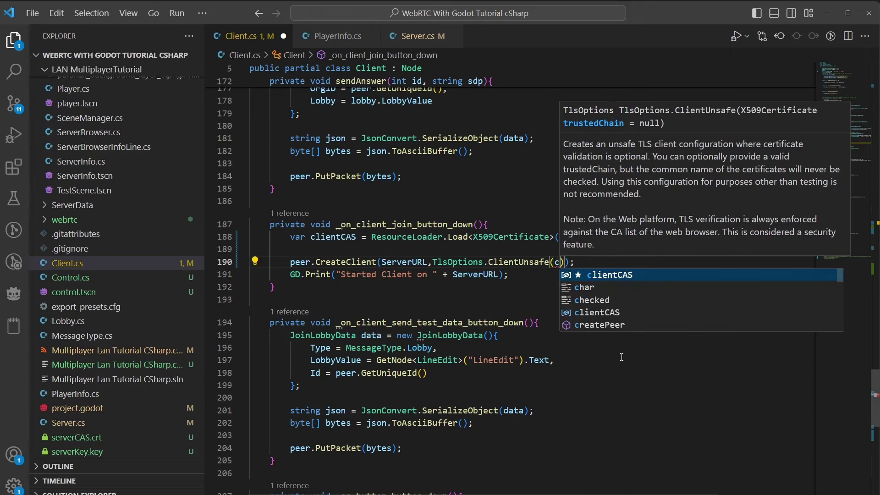
pyautogui.press('BackSpace')
pyautogui.press('Tab')
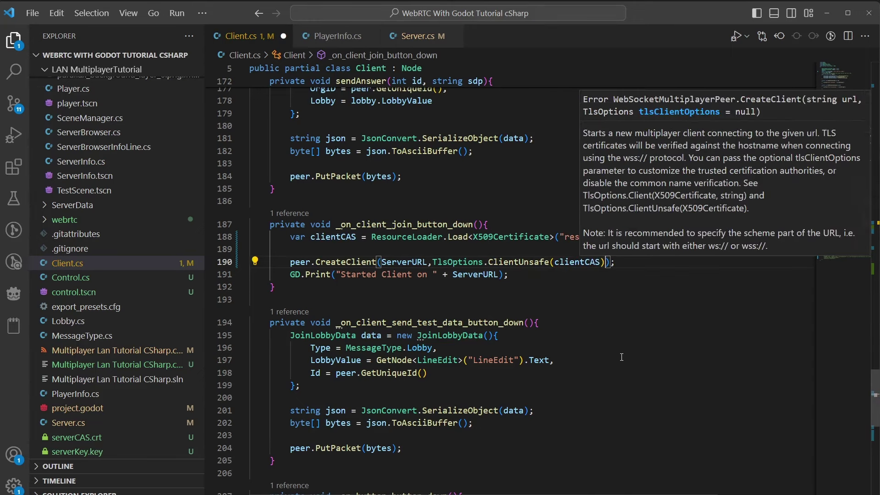
pyautogui.press('End')
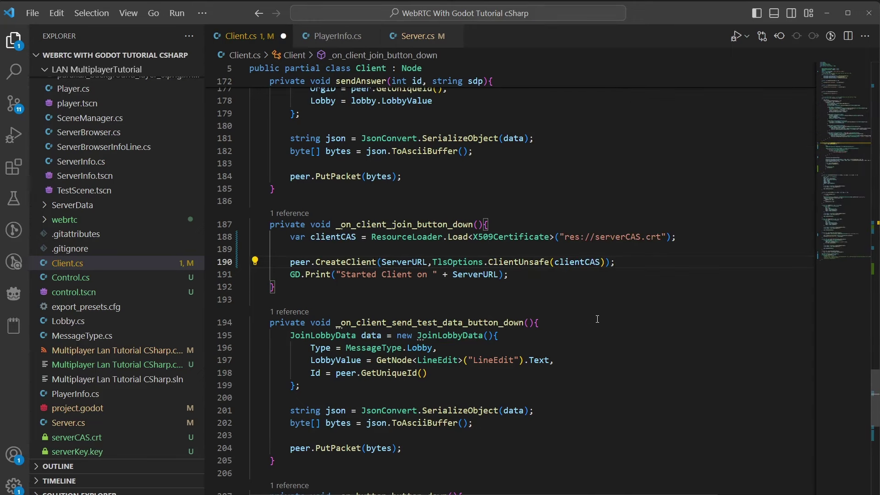
# Duplicate the CreateClient line and change the copy to use TlsOptions.Client().
pyautogui.hotkey('shift', 'alt', 'Down')
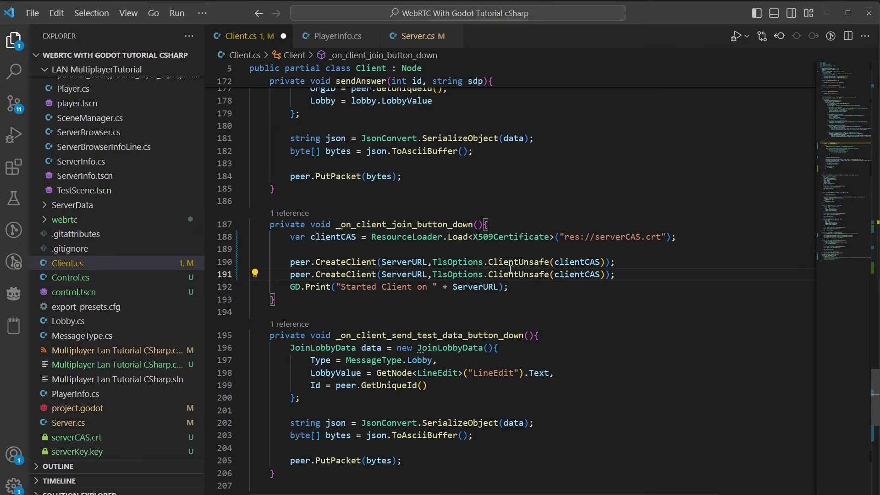
pyautogui.moveTo(487, 275); pyautogui.dragTo(603, 274)
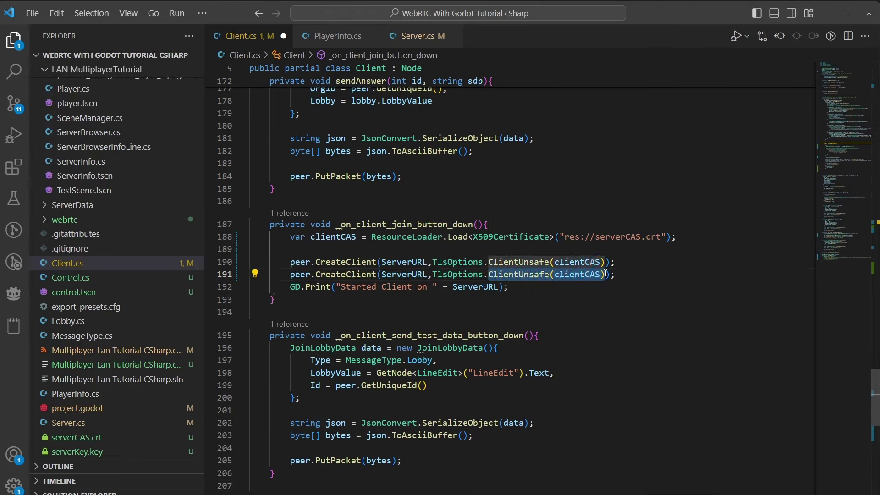
pyautogui.press('BackSpace')
pyautogui.write('.')
pyautogui.press('Tab')
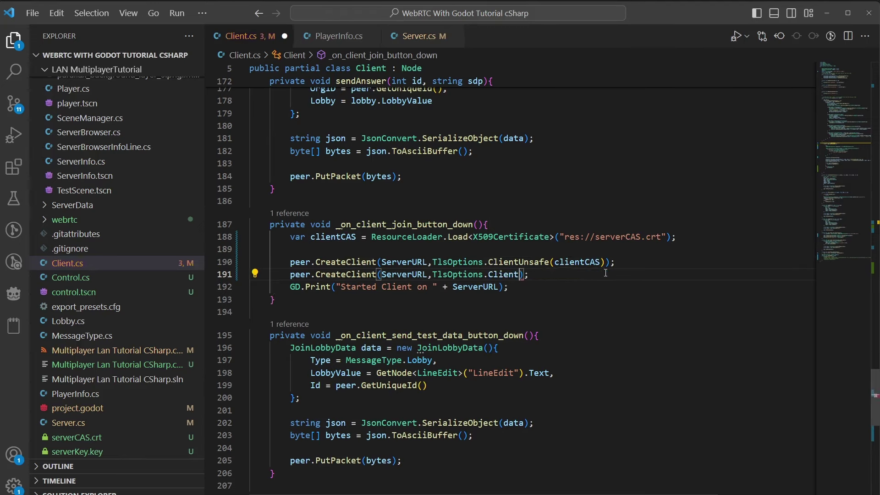
pyautogui.write('(')
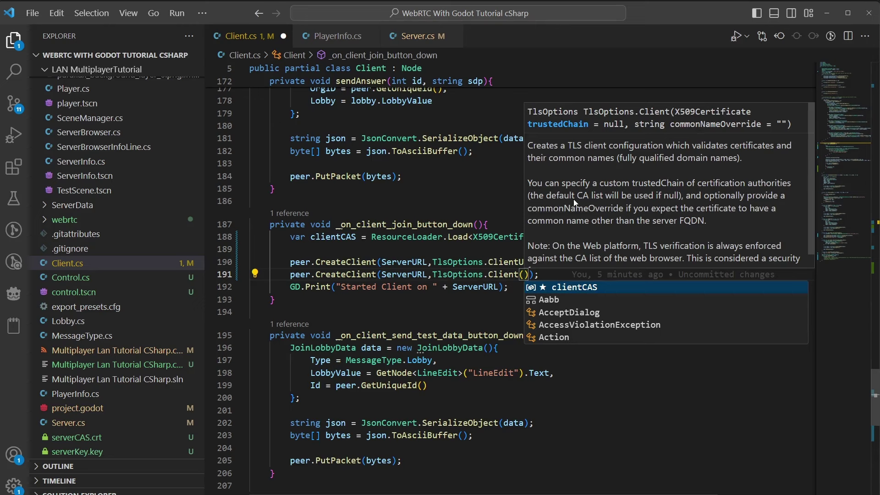
pyautogui.moveTo(509, 261)
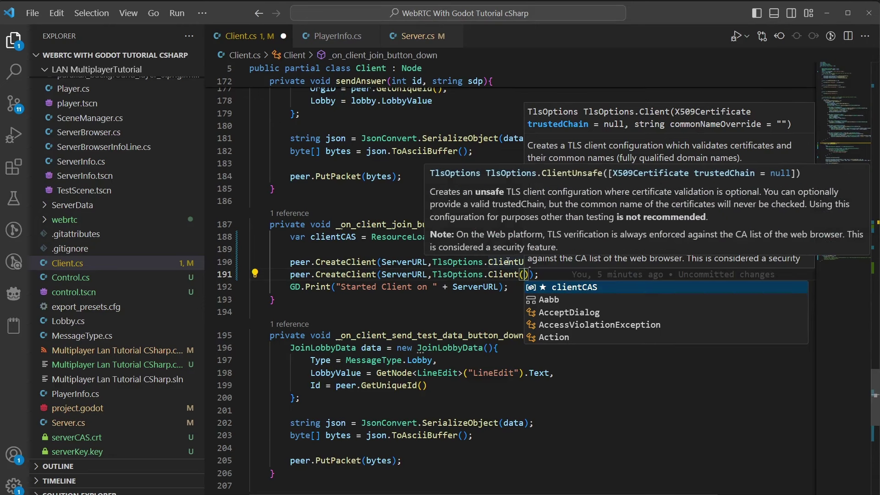
pyautogui.click(458, 237)
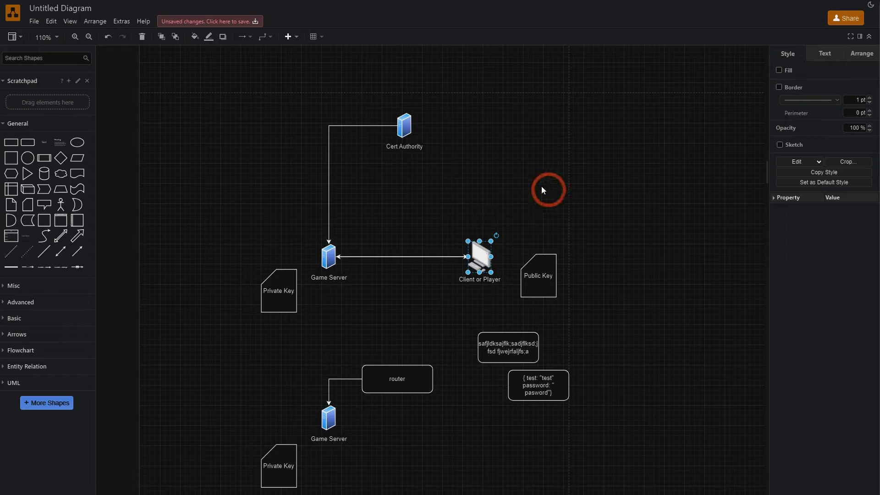
# Select the Cert Authority and Client or Player icons in turn to explain the certificate relationship.
pyautogui.click(544, 191)
pyautogui.click(481, 252)
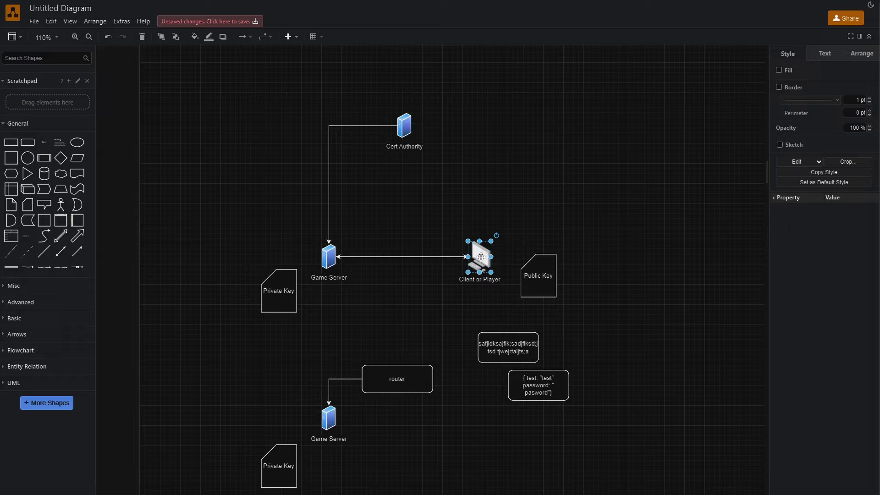
pyautogui.click(405, 123)
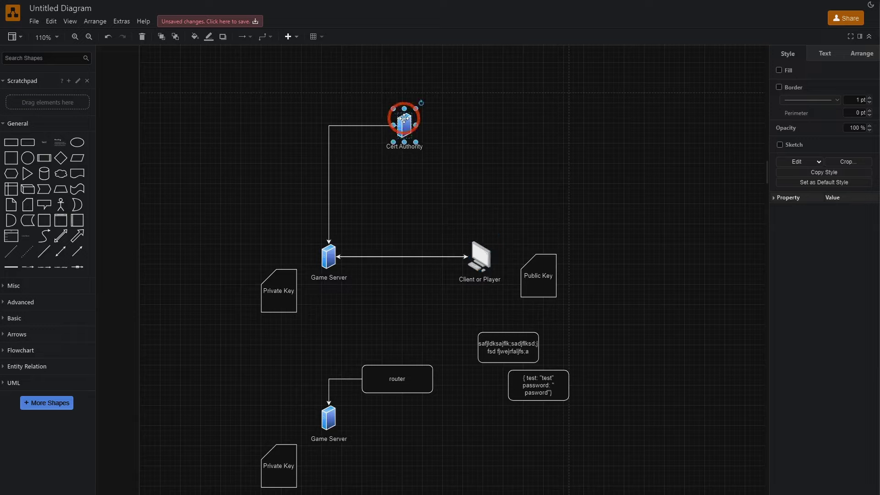
pyautogui.click(479, 250)
pyautogui.click(316, 258)
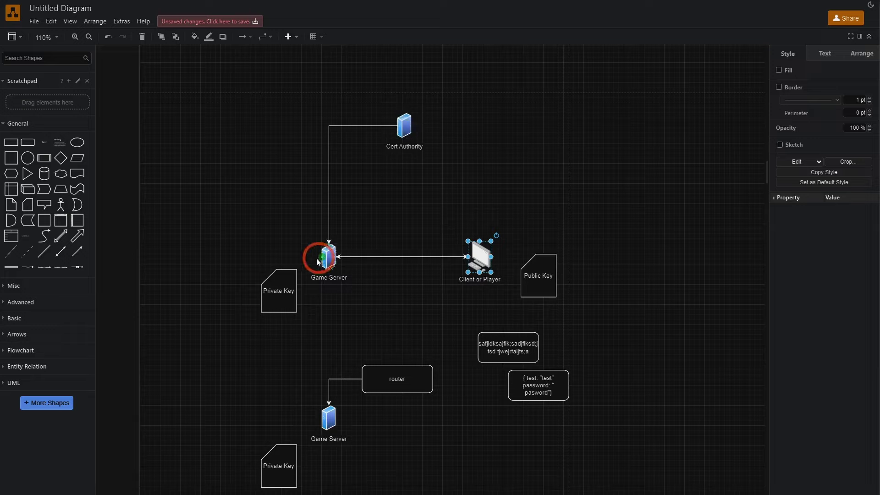
pyautogui.click(509, 247)
pyautogui.click(479, 253)
pyautogui.click(405, 125)
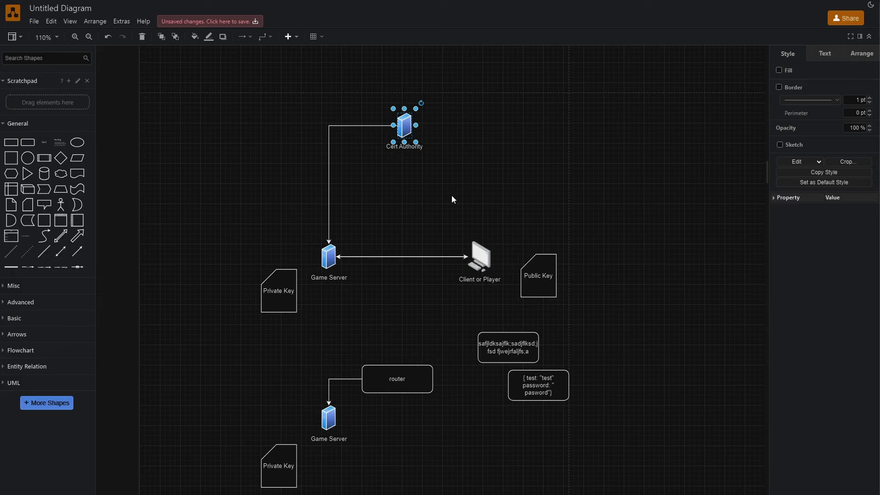
pyautogui.hotkey('alt', 'Tab')
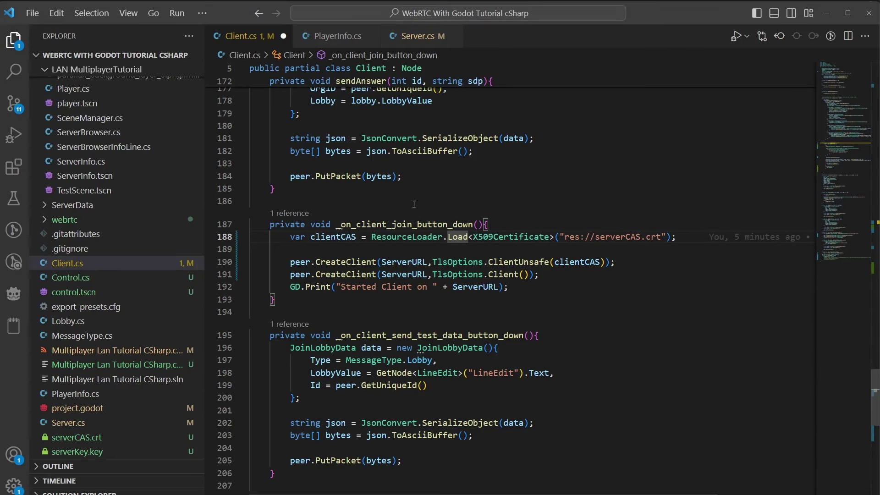
# Comment out line 191's TlsOptions.Client() call with // and save Client.cs.
pyautogui.click(291, 276)
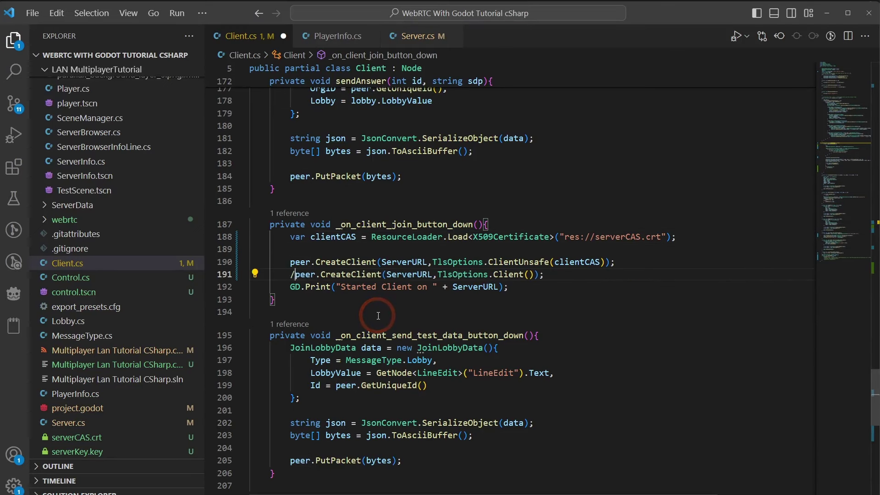
pyautogui.write('//')
pyautogui.hotkey('ctrl', 's')
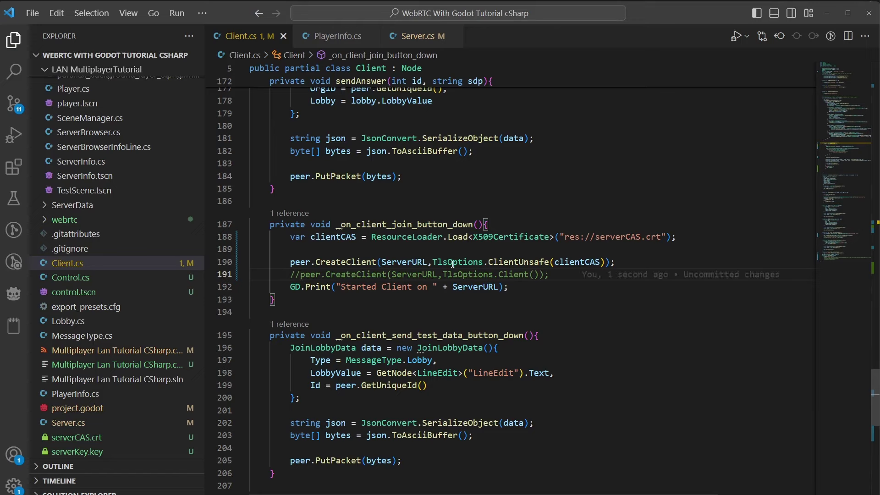
pyautogui.moveTo(615, 261); pyautogui.dragTo(291, 266)
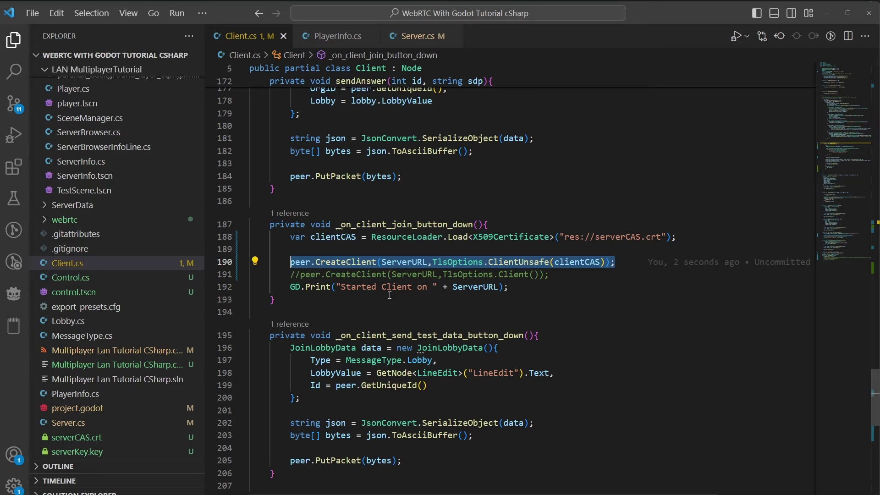
pyautogui.moveTo(549, 275); pyautogui.dragTo(300, 275)
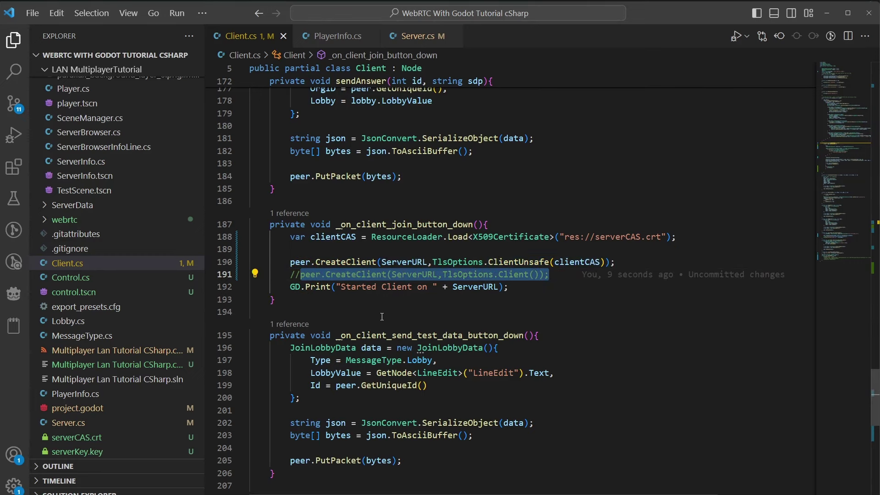
pyautogui.click(486, 435)
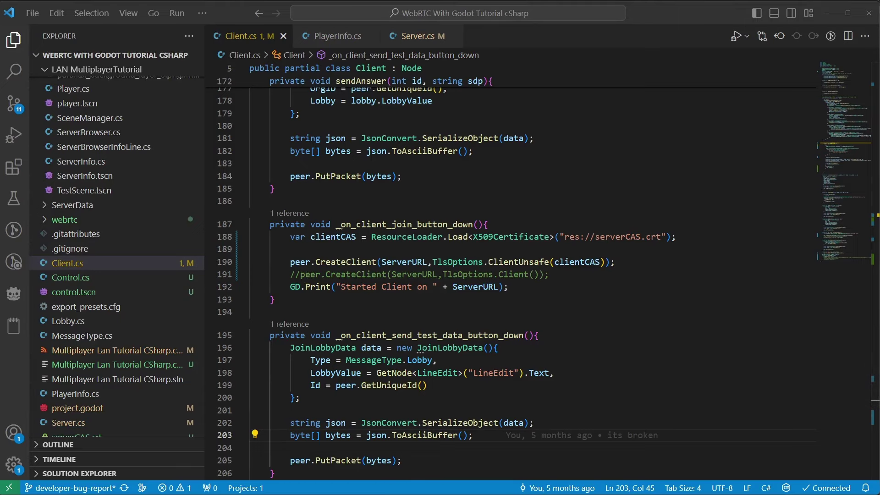
pyautogui.hotkey('alt', 'Tab')
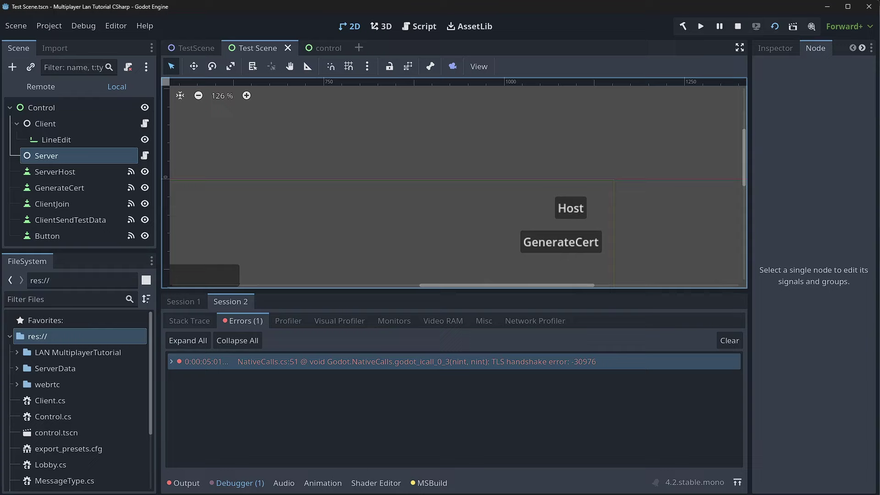
# Run the project, host in one game window, and join from the other over wss://127.0.0.1:8916.
pyautogui.click(774, 34)
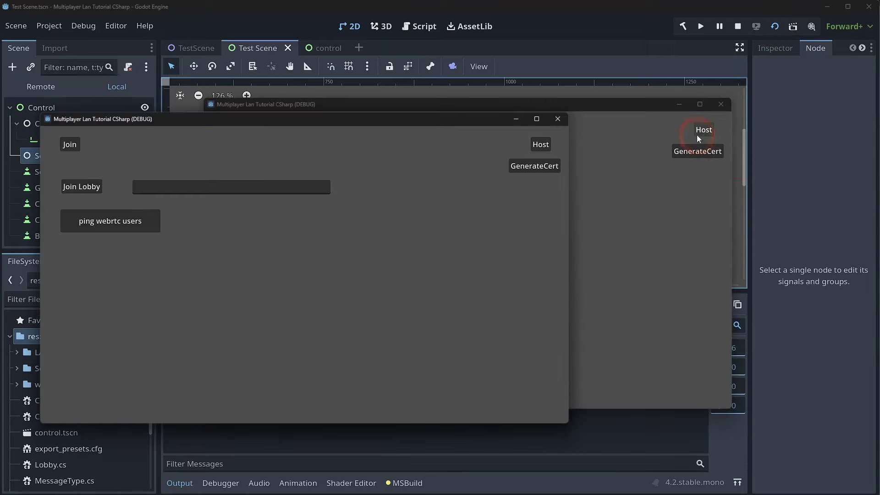
pyautogui.click(698, 136)
pyautogui.click(69, 141)
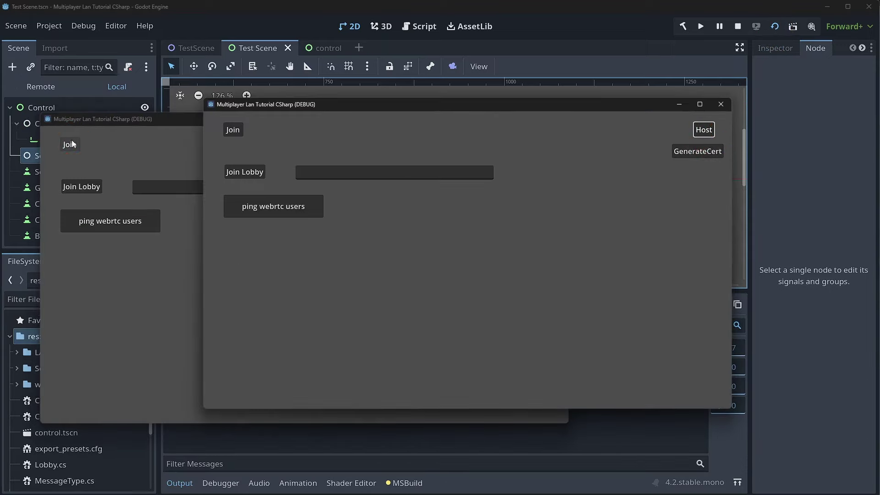
pyautogui.click(239, 468)
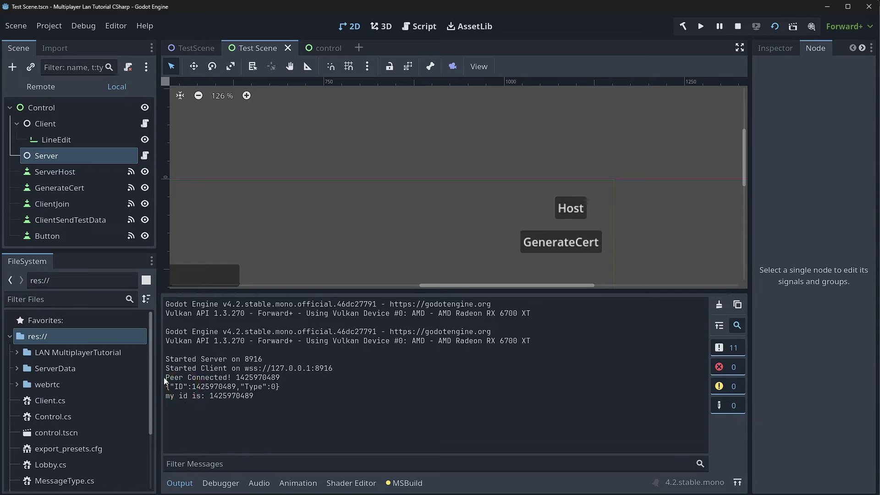
pyautogui.moveTo(173, 387)
pyautogui.mouseDown()
pyautogui.moveTo(291, 385)
pyautogui.moveTo(169, 387)
pyautogui.mouseUp()
pyautogui.click(204, 393)
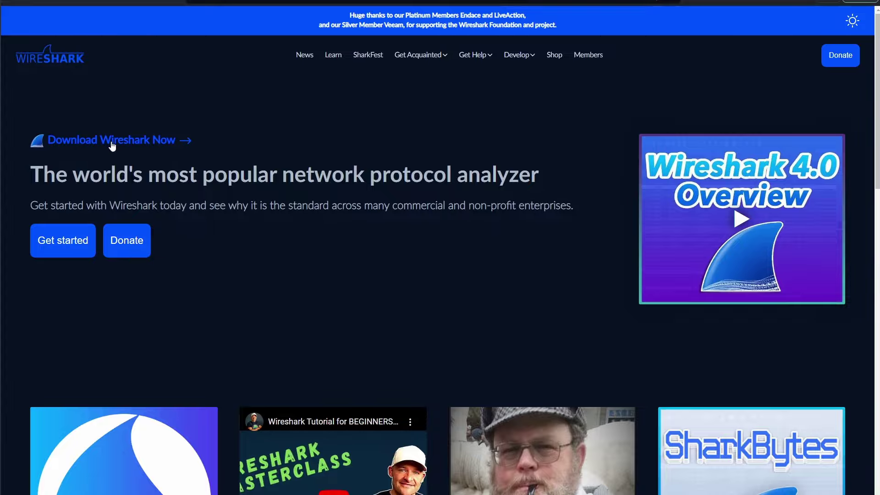
# Download the Windows x64 PortableApps build listed under Stable Release 4.2.3.
pyautogui.scroll(-5, 113, 146)
pyautogui.scroll(-8, 111, 146)
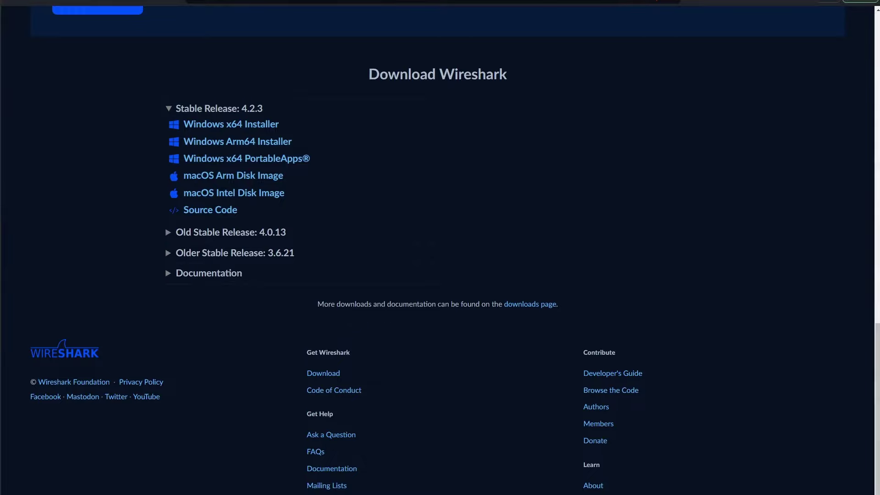
pyautogui.click(264, 161)
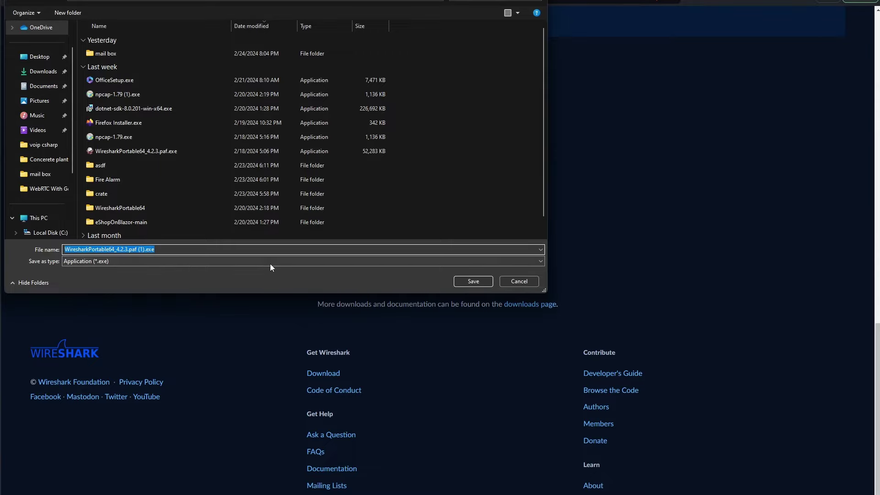
# Cancel the duplicate download, then launch and abandon the WiresharkPortable64 .paf.exe installer.
pyautogui.click(510, 282)
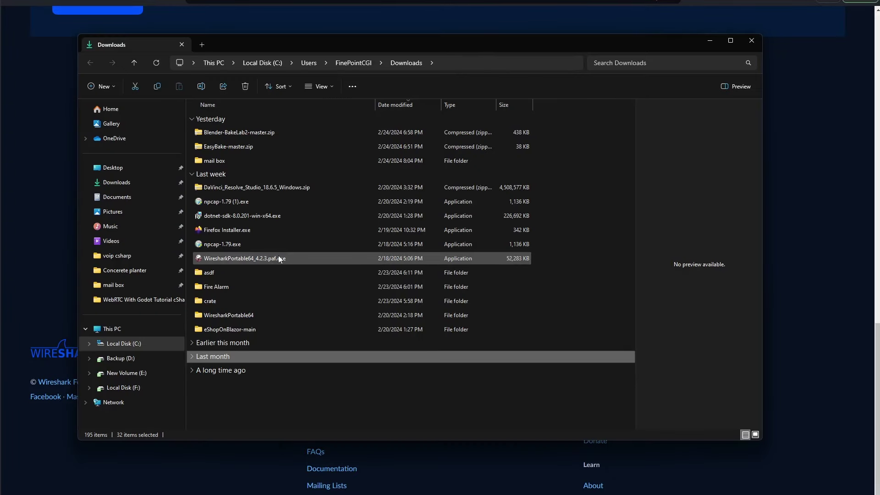
pyautogui.click(275, 258)
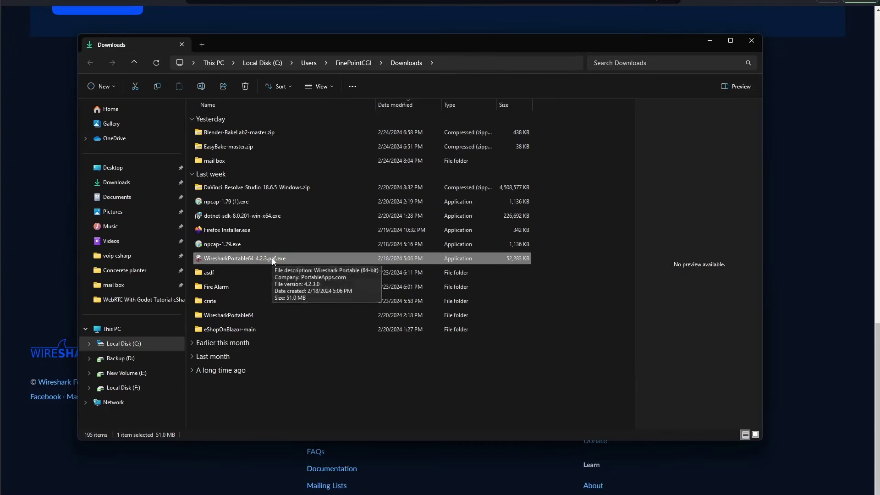
pyautogui.doubleClick(271, 257)
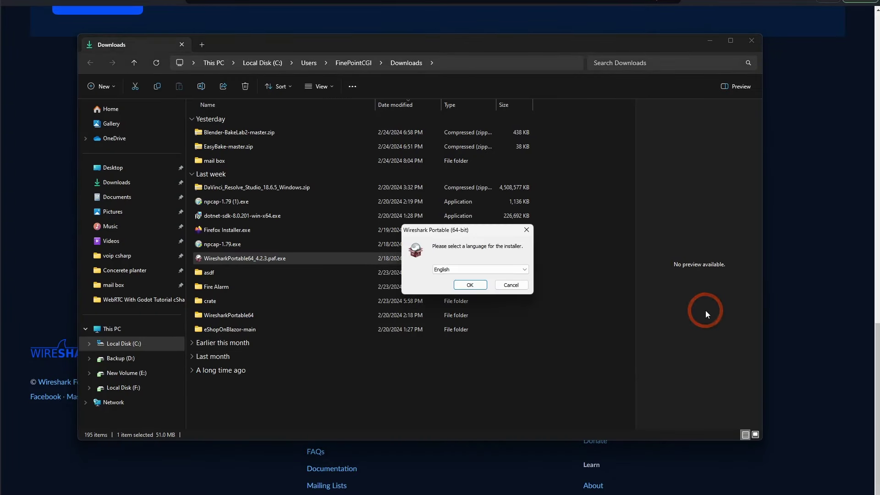
pyautogui.click(470, 284)
pyautogui.click(456, 298)
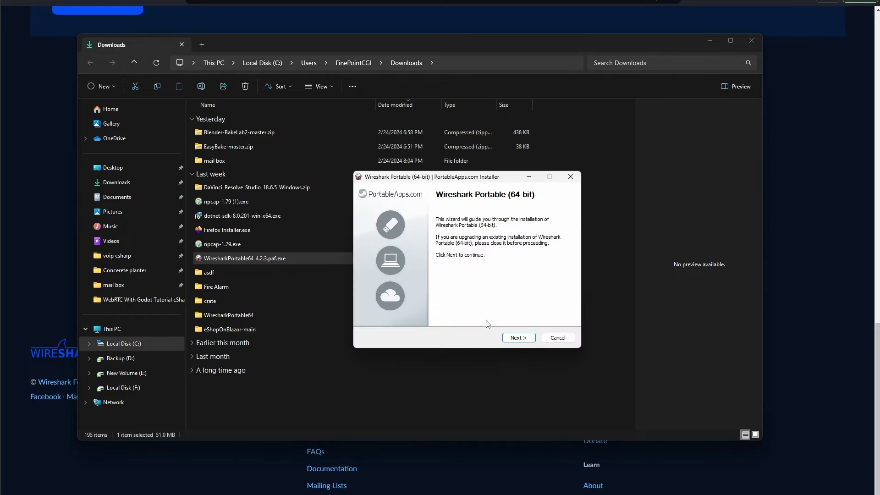
pyautogui.click(557, 337)
# Open the WiresharkPortable64 folder in Downloads and run WiresharkPortable64.exe.
pyautogui.click(348, 257)
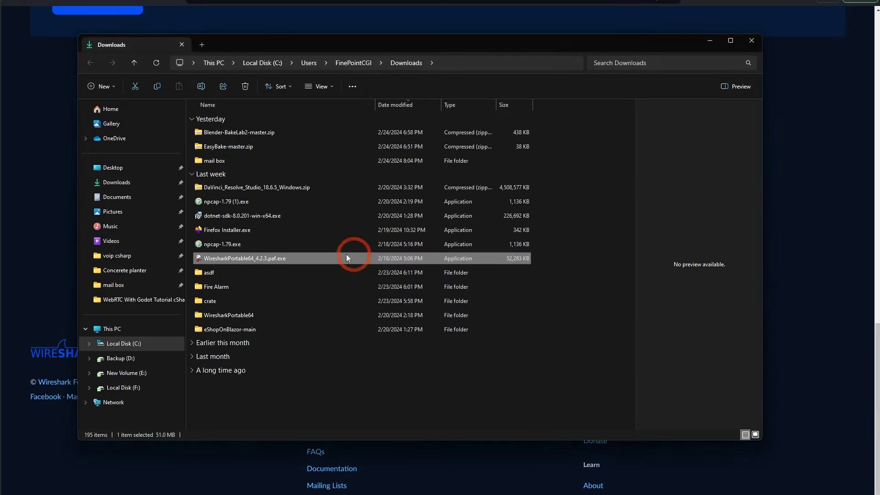
pyautogui.click(221, 316)
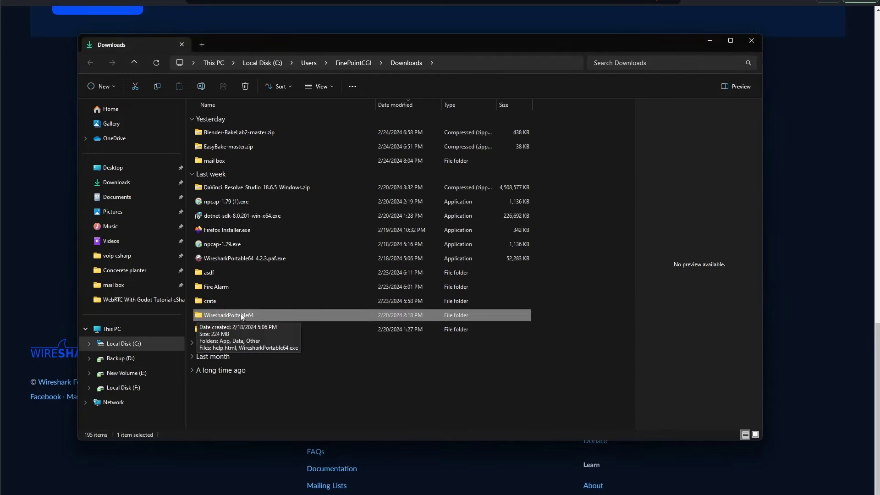
pyautogui.doubleClick(273, 315)
pyautogui.click(356, 106)
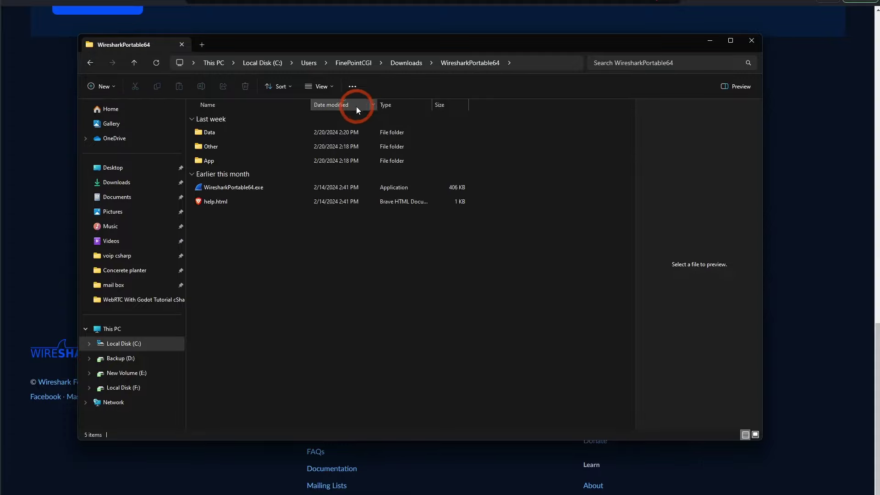
pyautogui.click(257, 188)
pyautogui.doubleClick(257, 189)
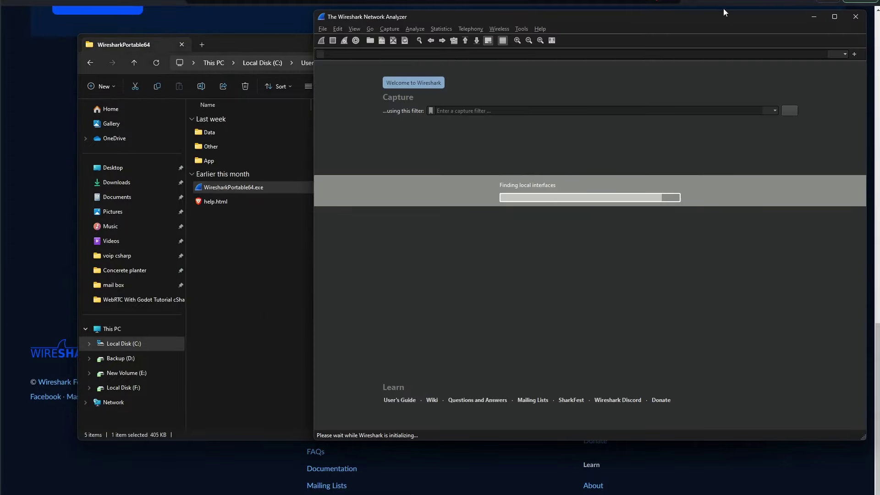
# Move the Wireshark window aside while it lists capture interfaces, including the loopback adapter.
pyautogui.moveTo(723, 8); pyautogui.dragTo(458, 39)
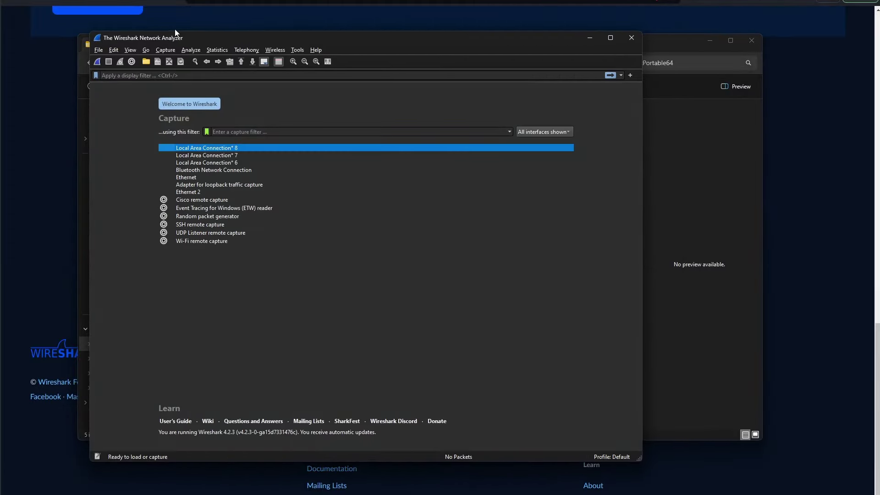
pyautogui.moveTo(131, 38); pyautogui.dragTo(222, 37)
pyautogui.click(231, 197)
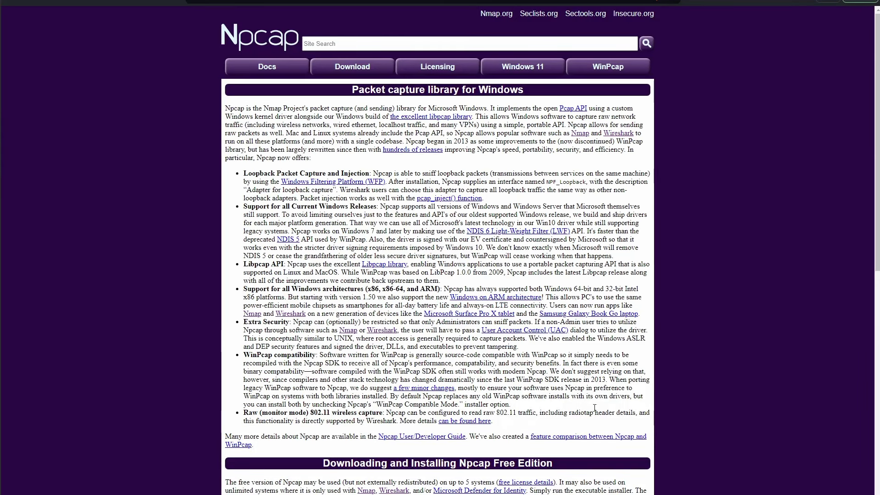
# Scroll to the Npcap Free Edition downloads and highlight the Npcap 1.79 installer link.
pyautogui.scroll(-5, 472, 280)
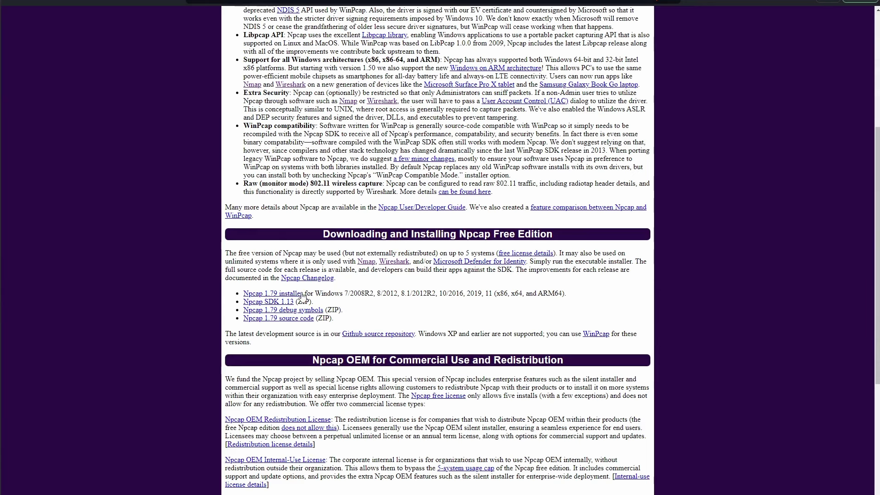
pyautogui.moveTo(326, 296); pyautogui.dragTo(236, 296)
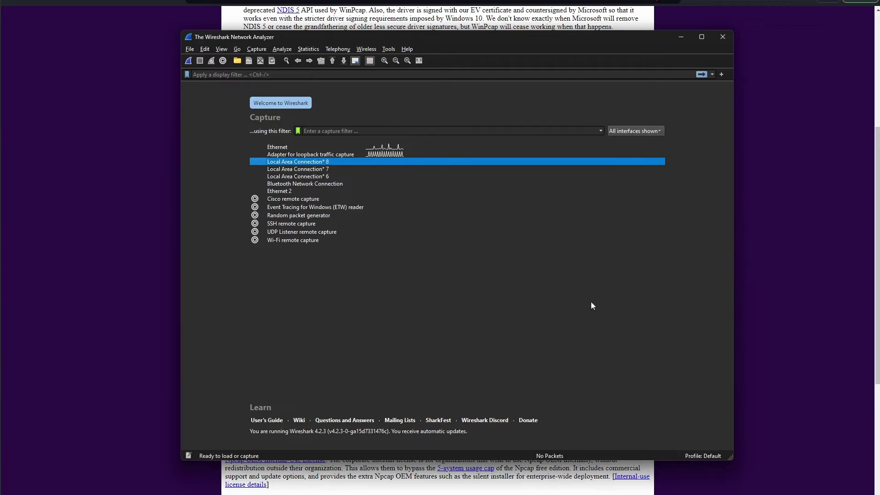
pyautogui.click(277, 148)
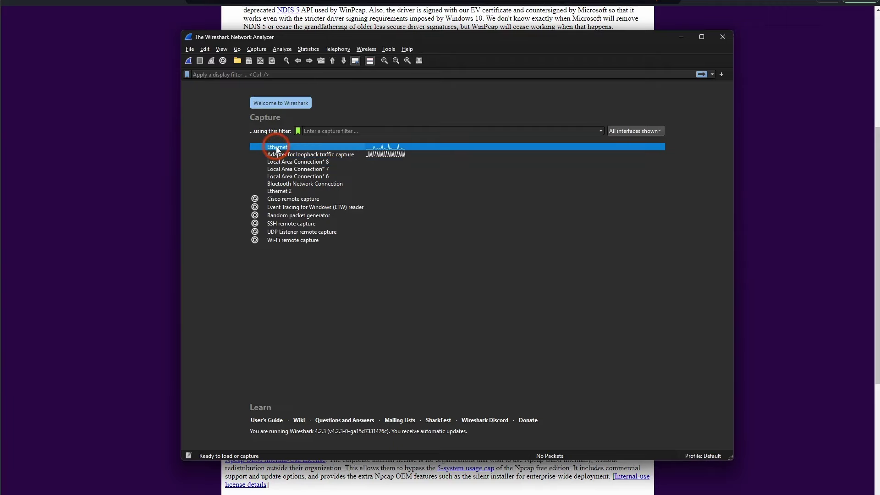
pyautogui.click(342, 156)
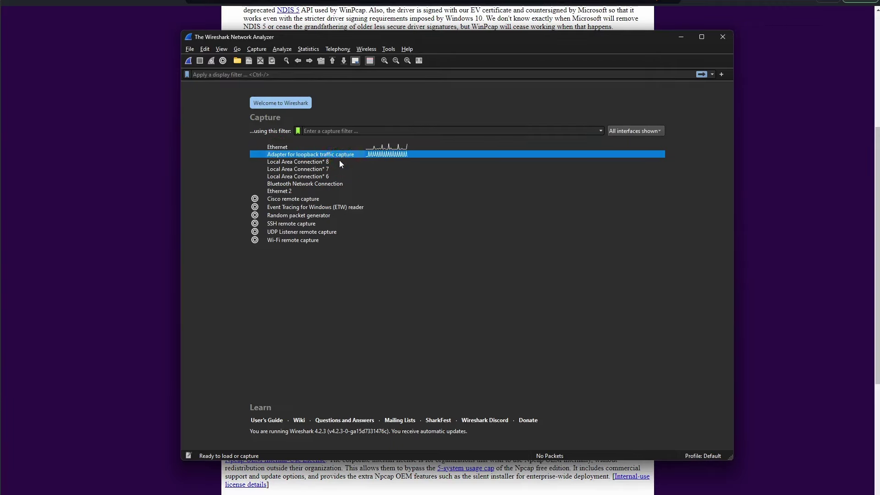
pyautogui.click(339, 160)
pyautogui.click(337, 172)
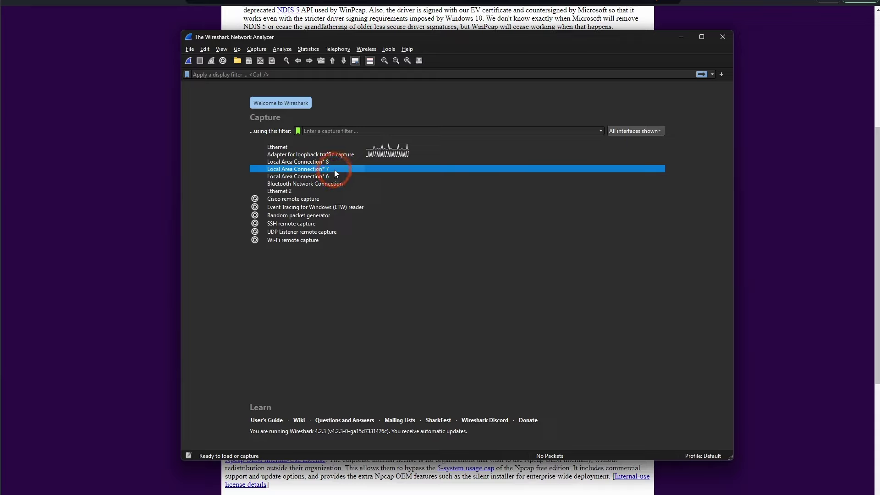
pyautogui.click(324, 176)
pyautogui.click(327, 184)
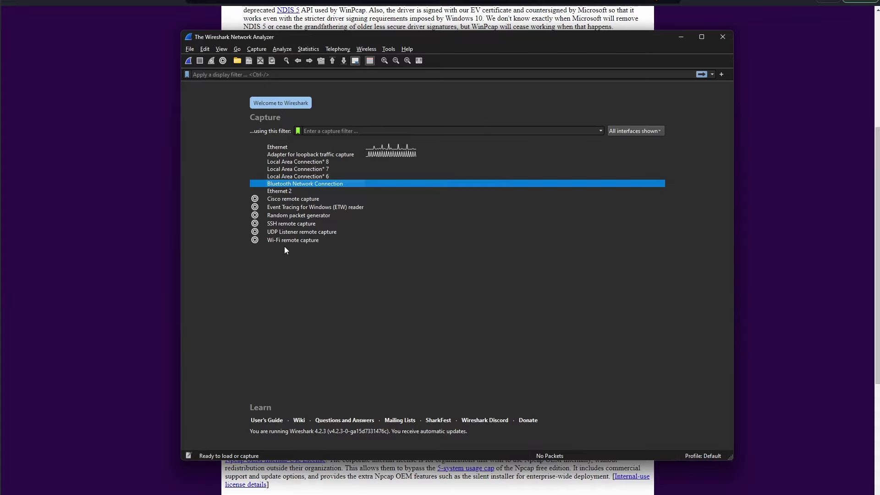
pyautogui.click(278, 147)
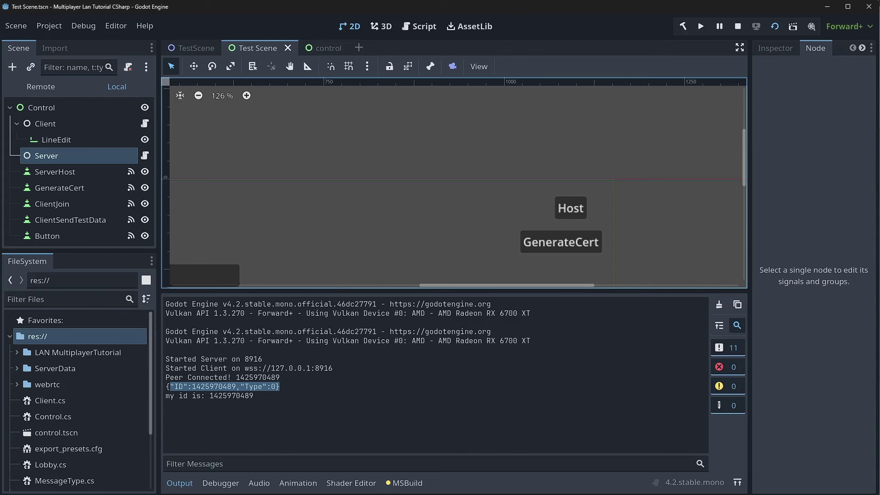
# Select the wss://127.0.0.1:8916 ServerURL string at the top of Client.cs, then return to Wireshark.
pyautogui.hotkey('alt', 'Tab')
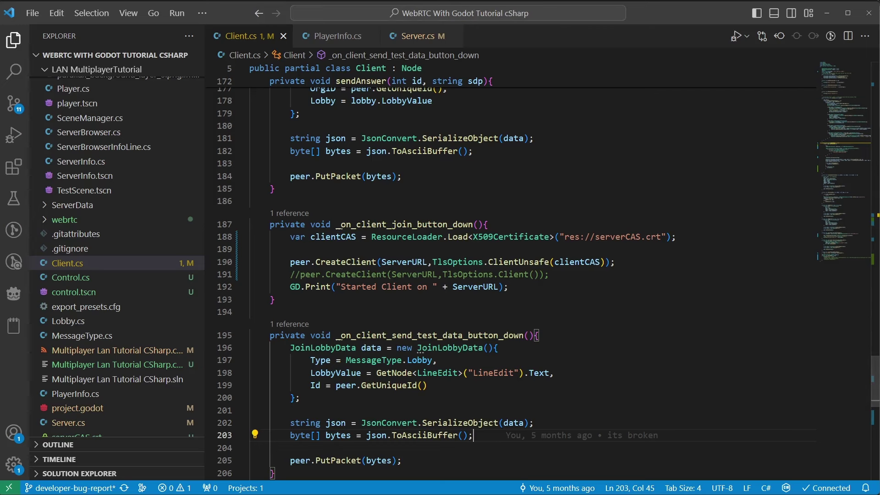
pyautogui.click(848, 85)
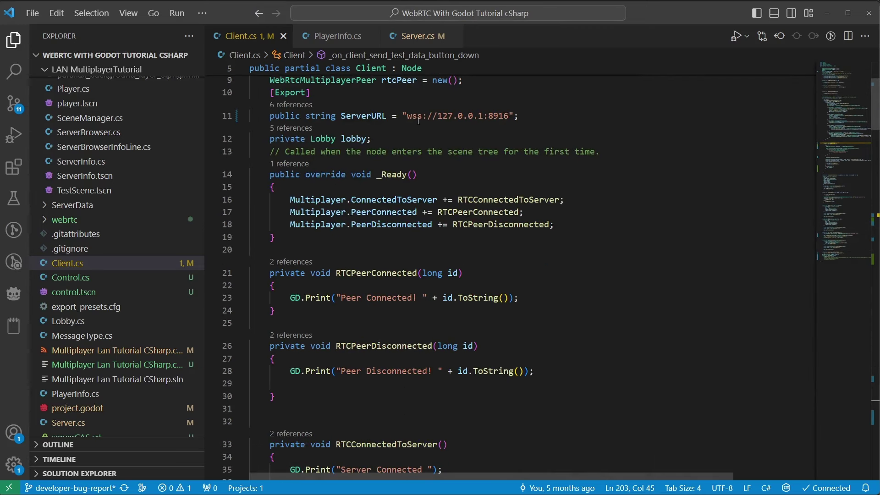
pyautogui.moveTo(403, 115); pyautogui.dragTo(527, 114)
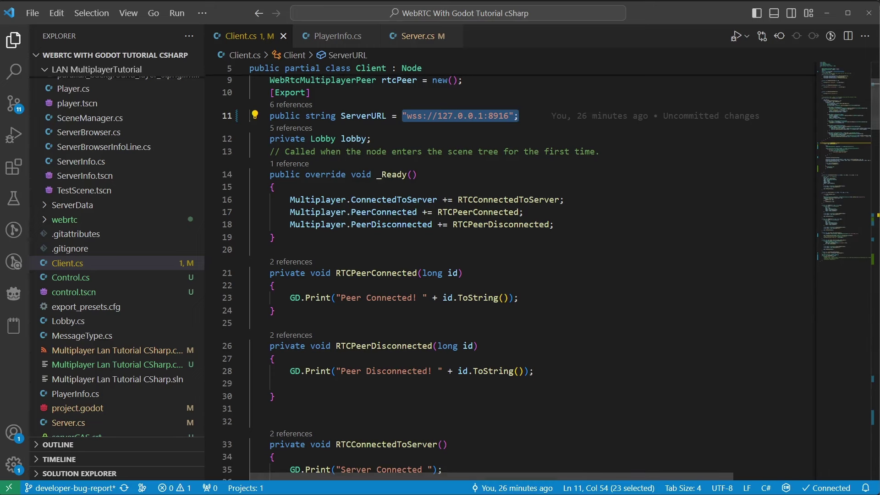
pyautogui.click(631, 492)
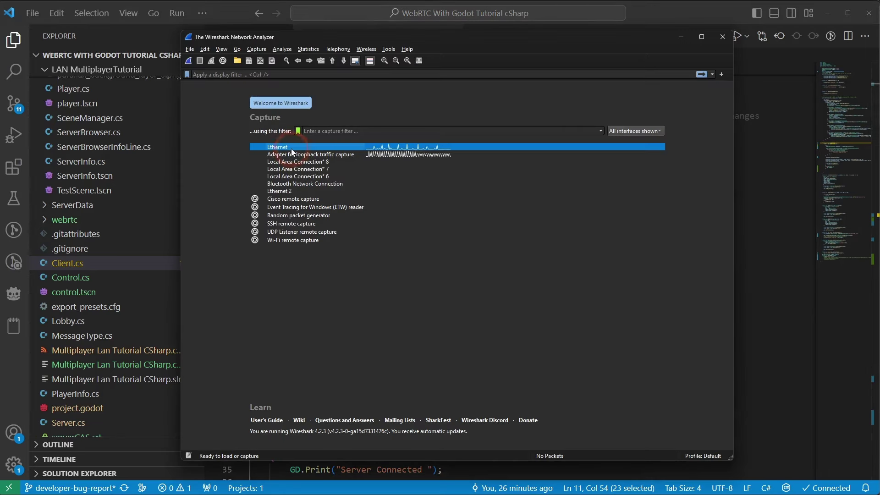
# Select the loopback traffic adapter, then the Ethernet interface, in Wireshark's interface list.
pyautogui.click(317, 155)
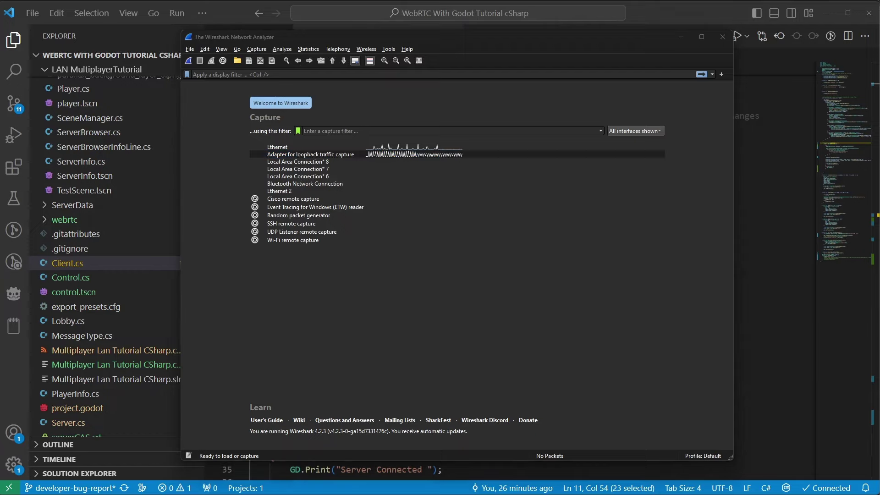
pyautogui.click(277, 148)
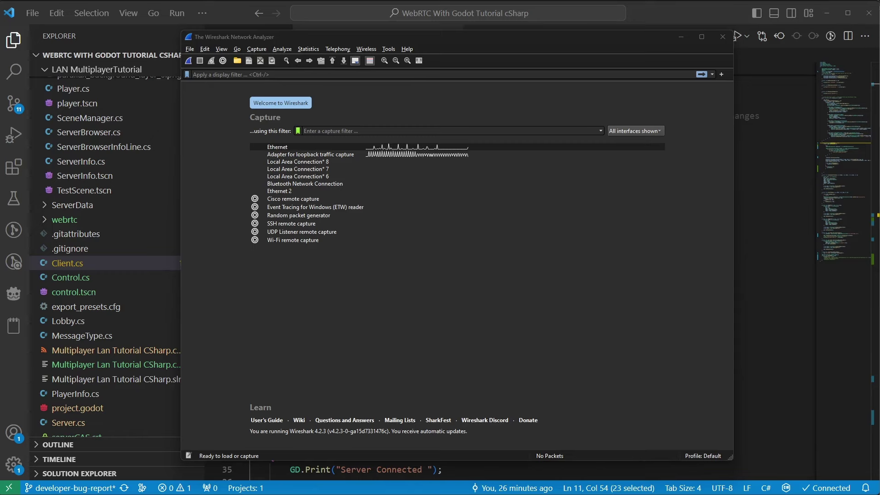
# Start the loopback capture and apply the display filter tcp.port==8916&&udp.port==8916, checking the port in Client.cs.
pyautogui.doubleClick(303, 156)
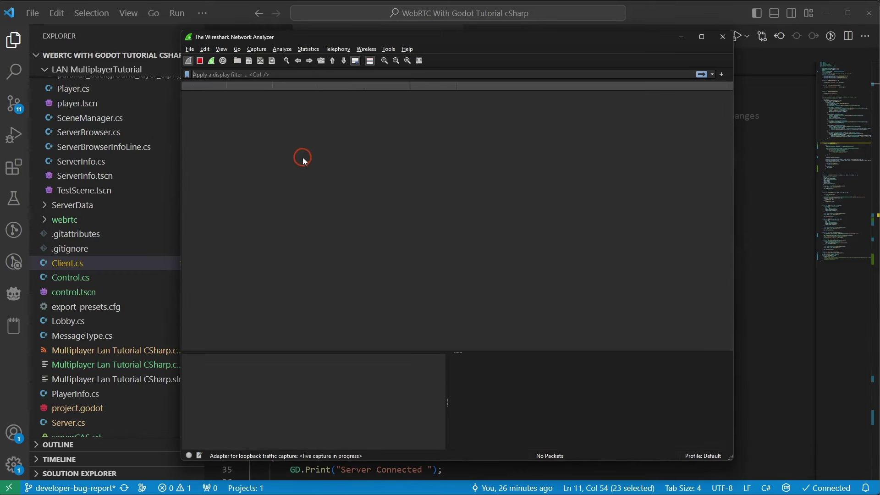
pyautogui.moveTo(378, 37); pyautogui.dragTo(308, 36)
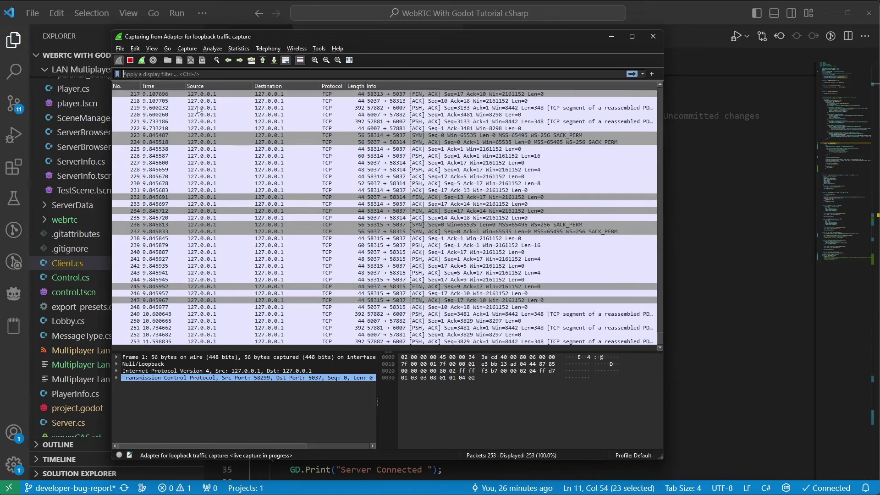
pyautogui.click(128, 73)
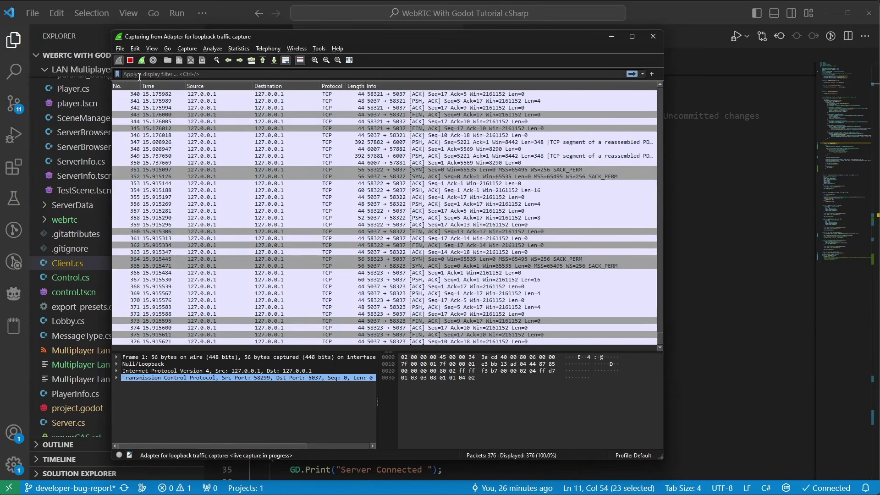
pyautogui.write('tcp.port==')
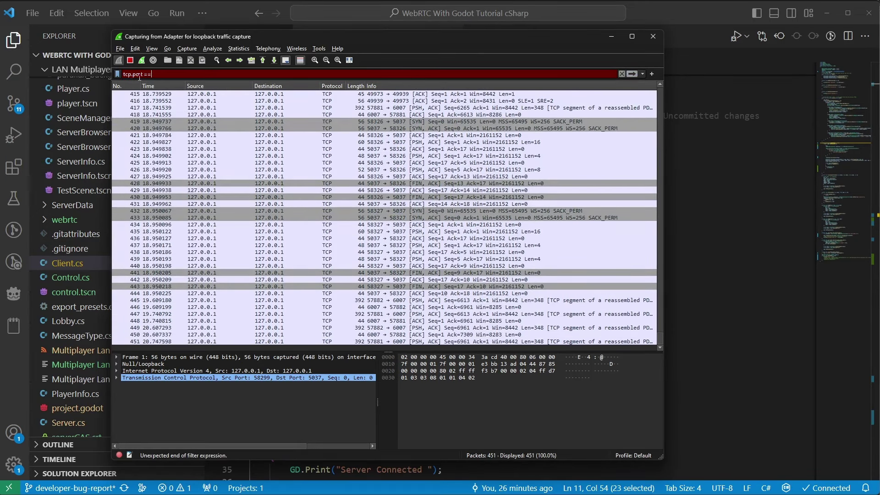
pyautogui.write('8916')
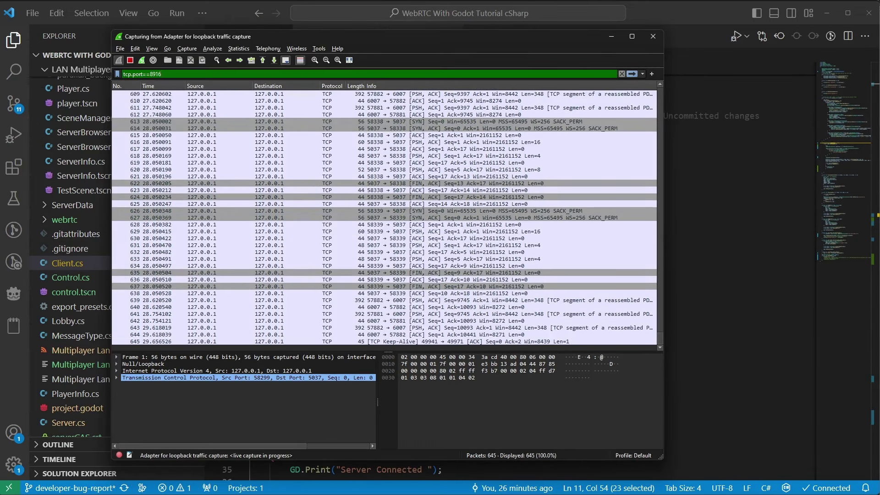
pyautogui.click(668, 105)
pyautogui.click(513, 128)
pyautogui.doubleClick(499, 115)
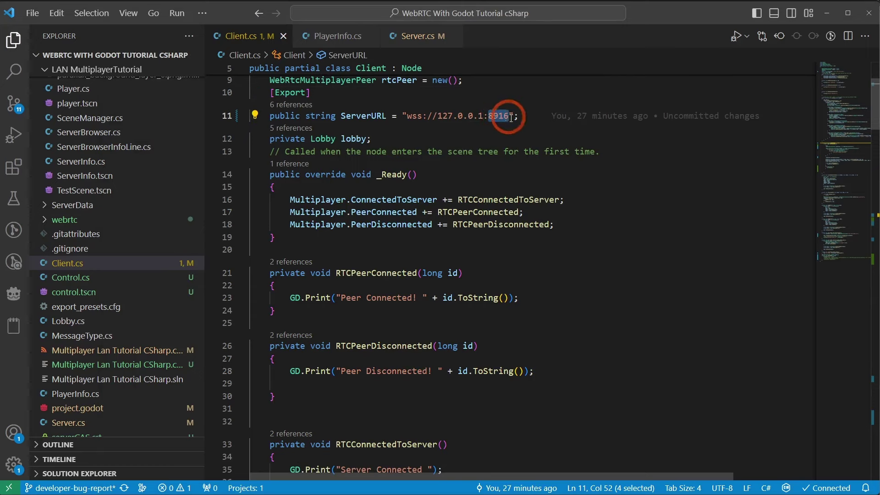
pyautogui.hotkey('alt', 'Tab')
pyautogui.write('16&&')
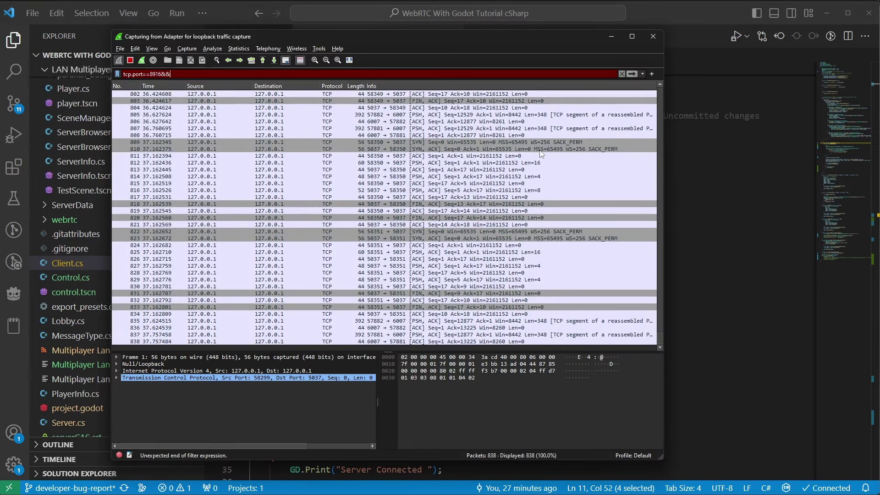
pyautogui.write('udp.port')
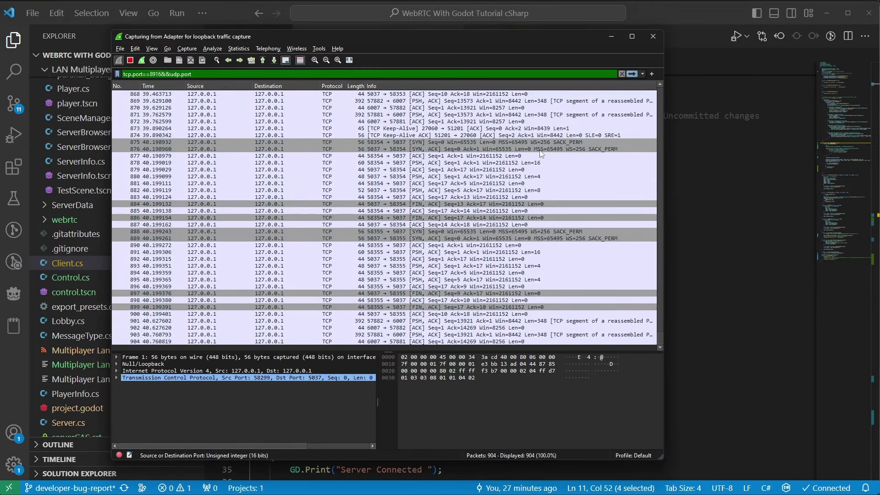
pyautogui.write('==8916')
pyautogui.press('Return')
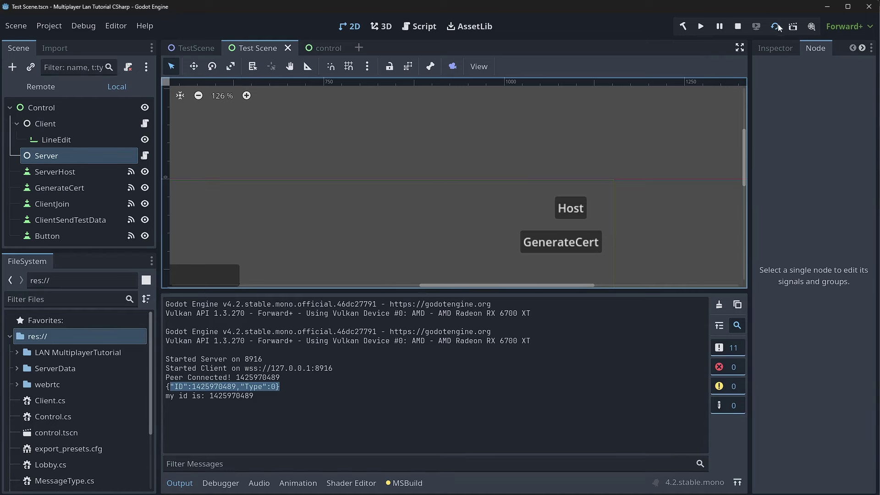
# Run the project, host in one game instance, join from the other, and check the Output log.
pyautogui.click(773, 26)
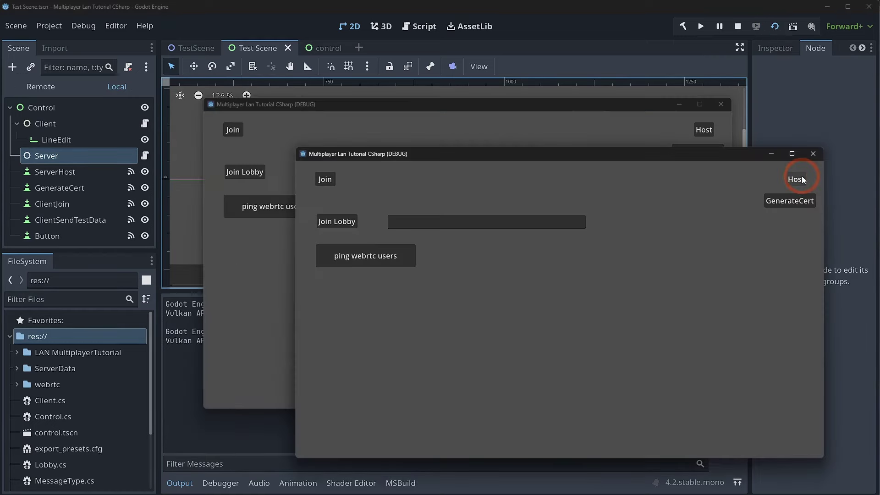
pyautogui.click(801, 179)
pyautogui.click(230, 130)
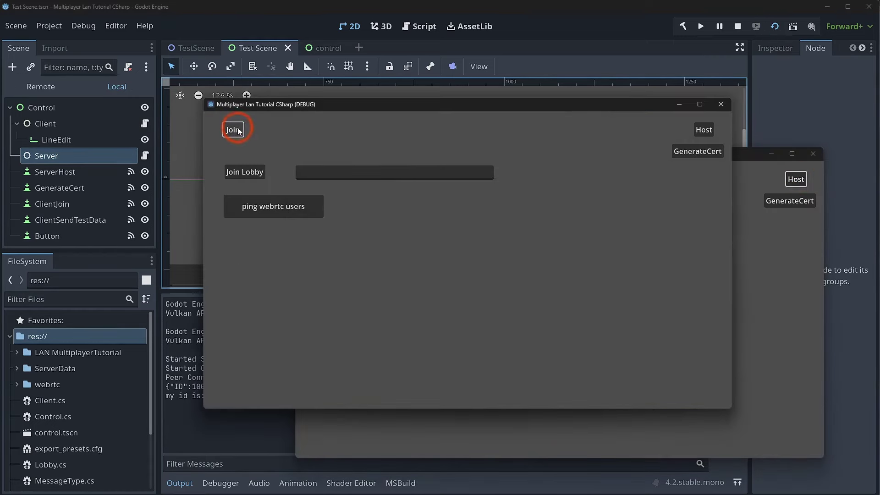
pyautogui.click(186, 387)
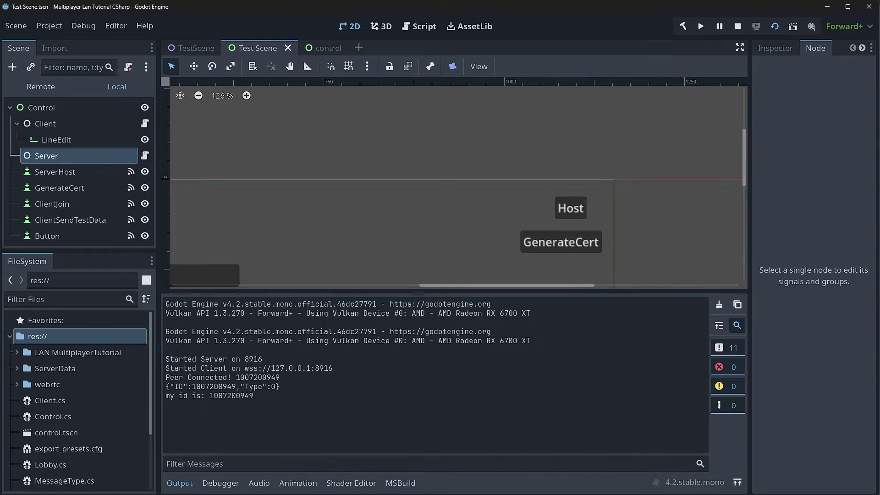
pyautogui.hotkey('alt', 'Tab')
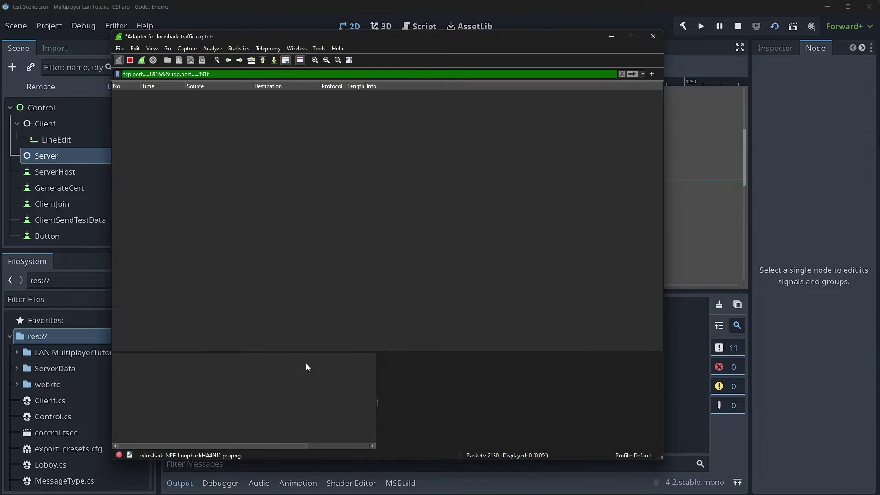
# Change the display filter to tcp.port==8916||udp.port==8916 so the 36 TLS packets appear.
pyautogui.click(449, 260)
pyautogui.press('BackSpace')
pyautogui.press('BackSpace')
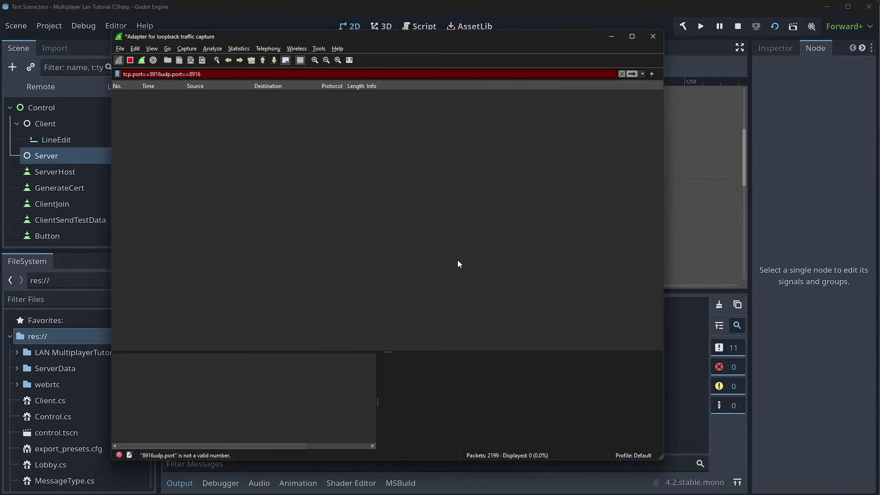
pyautogui.write('||')
pyautogui.press('Return')
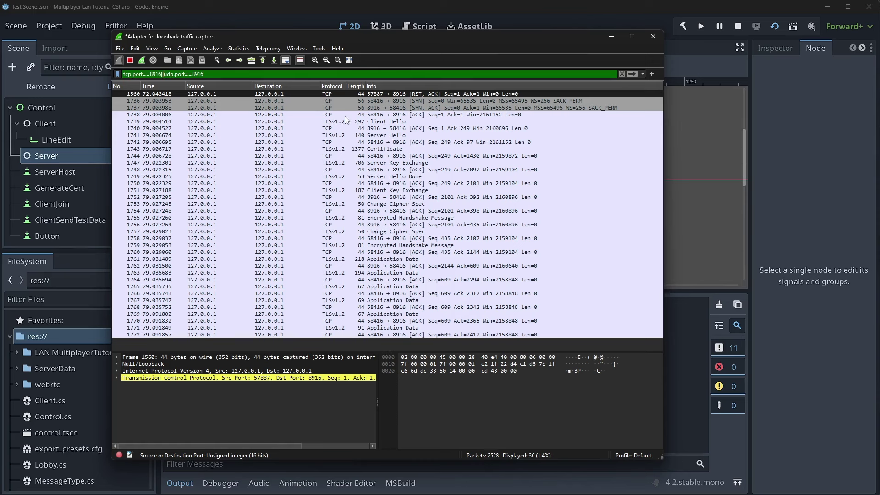
# Inspect the connection's RST, SYN and SYN-ACK packets, expanding the SYN packet's TCP fields.
pyautogui.click(475, 252)
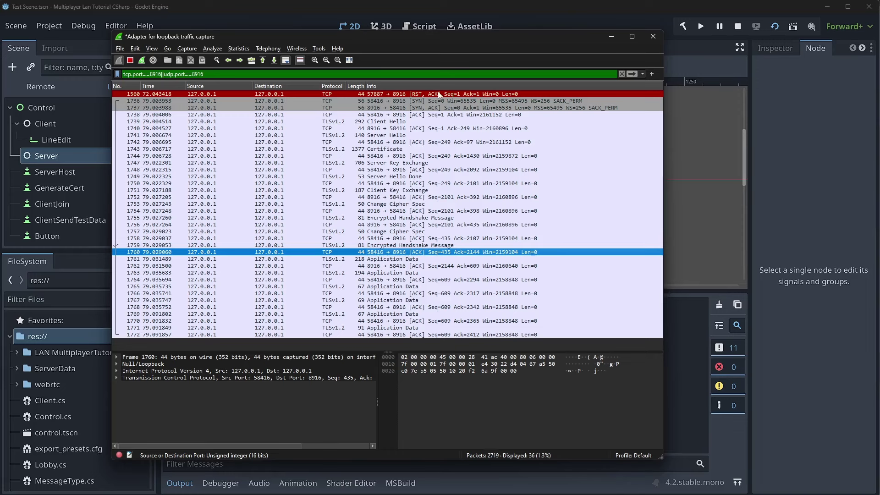
pyautogui.click(413, 94)
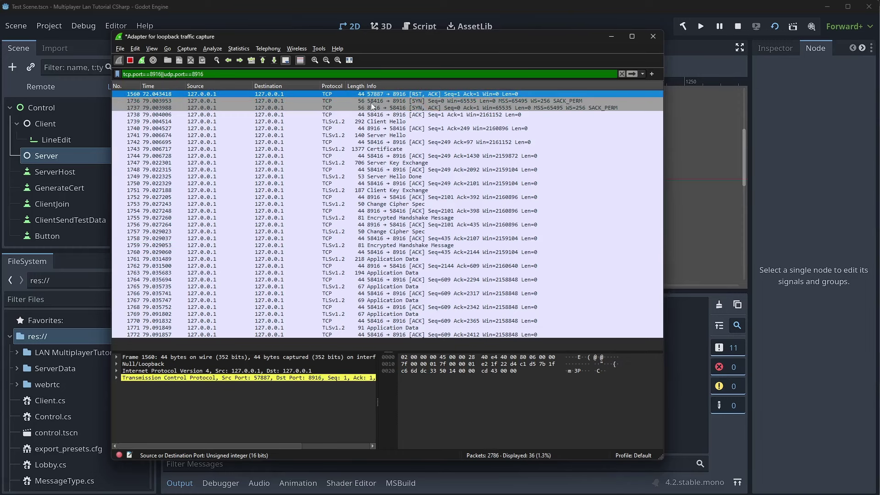
pyautogui.click(419, 102)
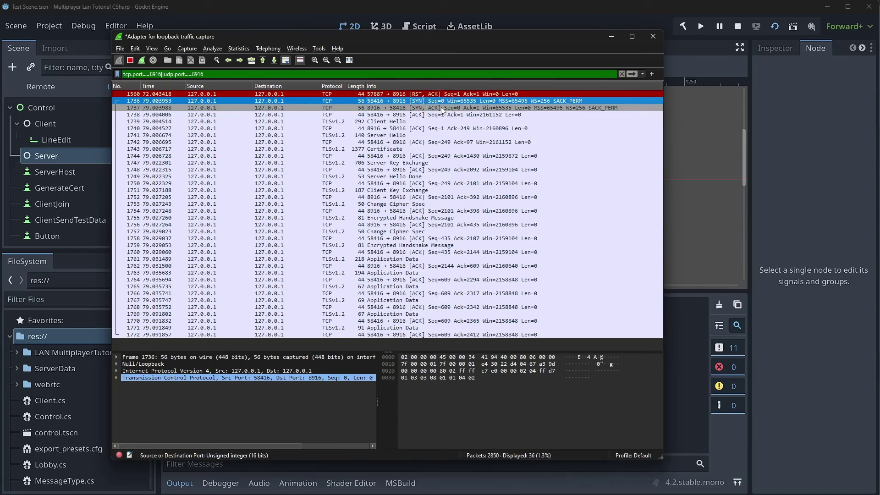
pyautogui.click(120, 375)
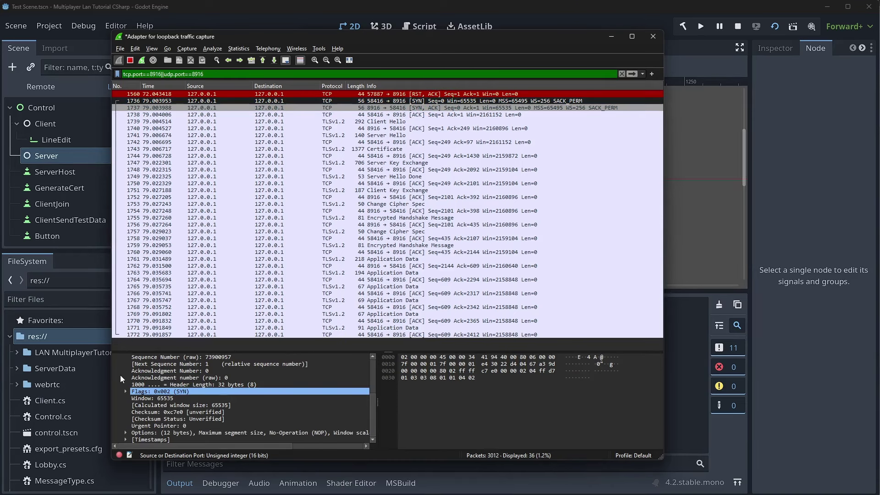
pyautogui.scroll(3, 120, 375)
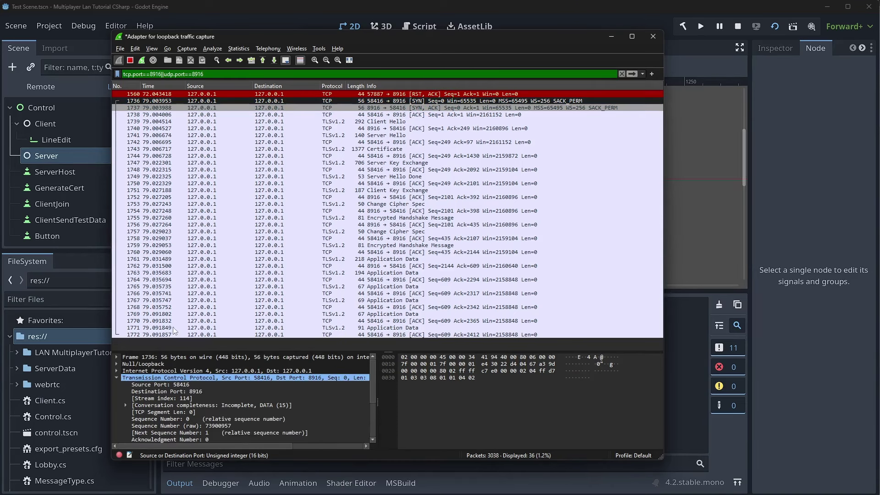
pyautogui.click(467, 109)
# Step through the TLS Client Hello, Server Hello, Certificate, Key Exchange, Change Cipher Spec and Encrypted Handshake packets.
pyautogui.click(390, 121)
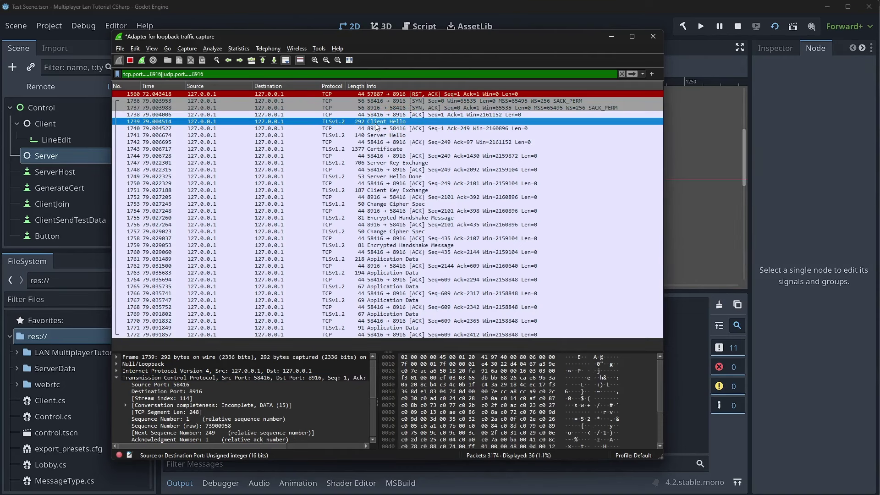
pyautogui.click(397, 135)
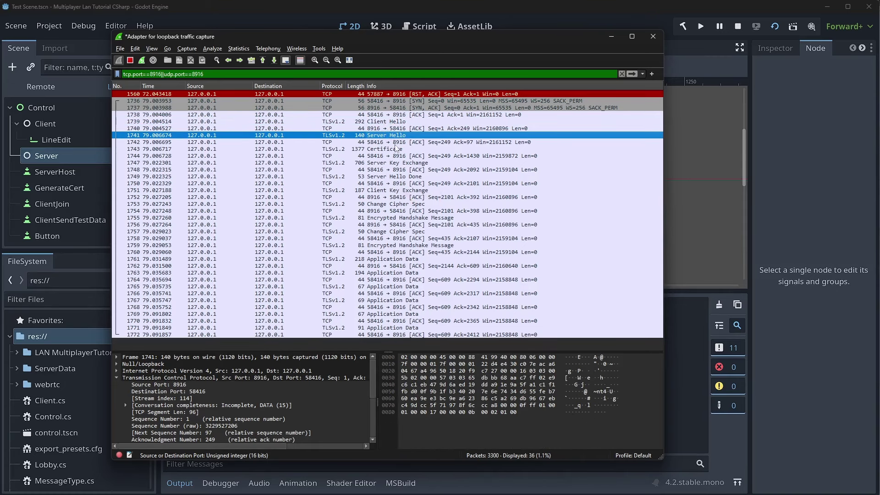
pyautogui.click(394, 149)
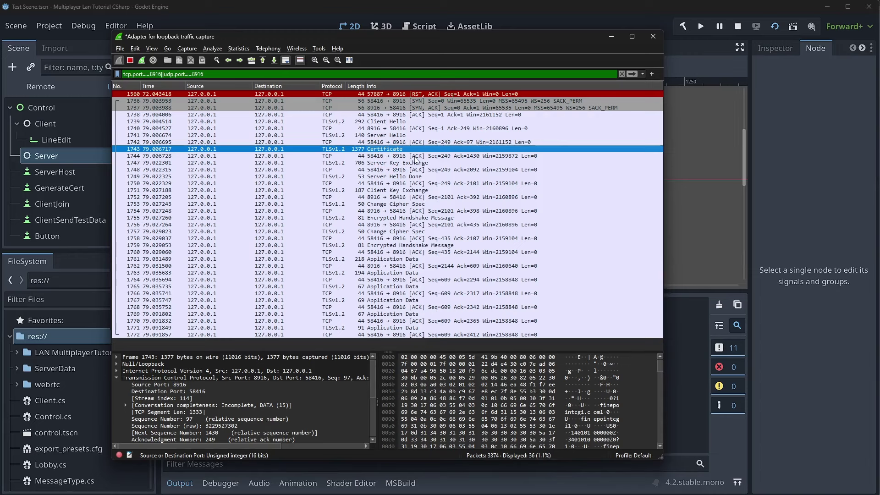
pyautogui.click(416, 162)
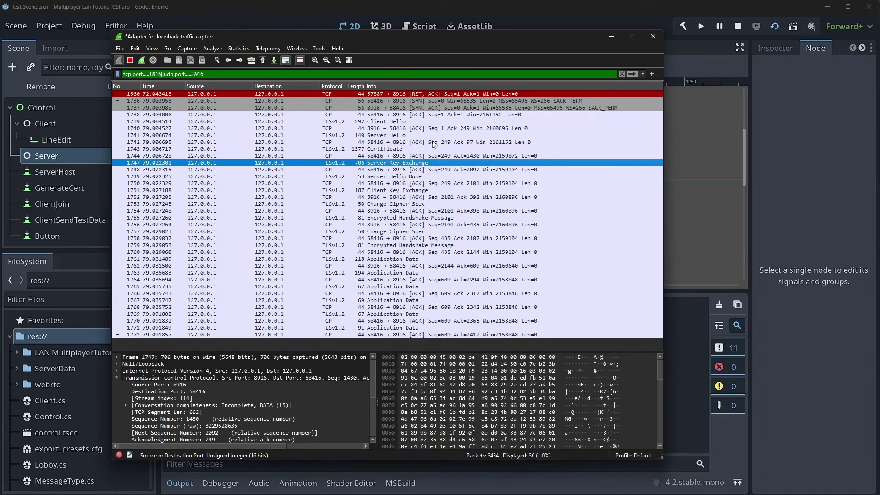
pyautogui.moveTo(404, 177); pyautogui.dragTo(490, 201)
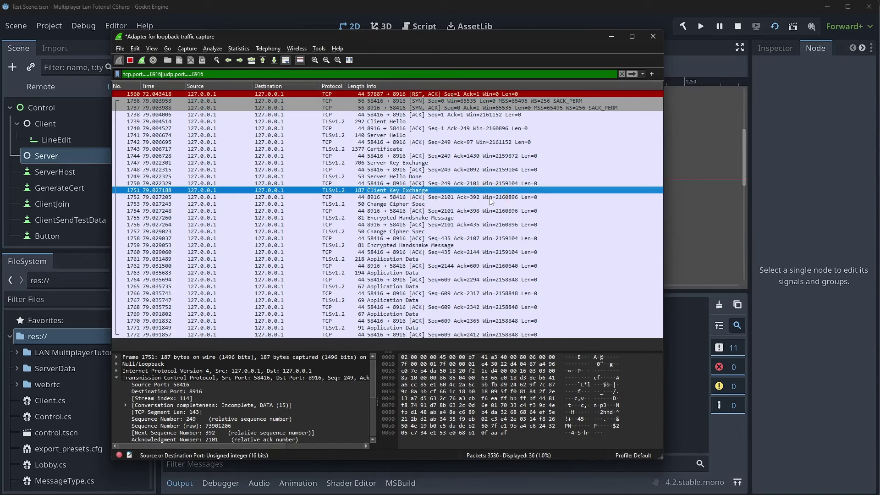
pyautogui.moveTo(429, 204); pyautogui.dragTo(447, 234)
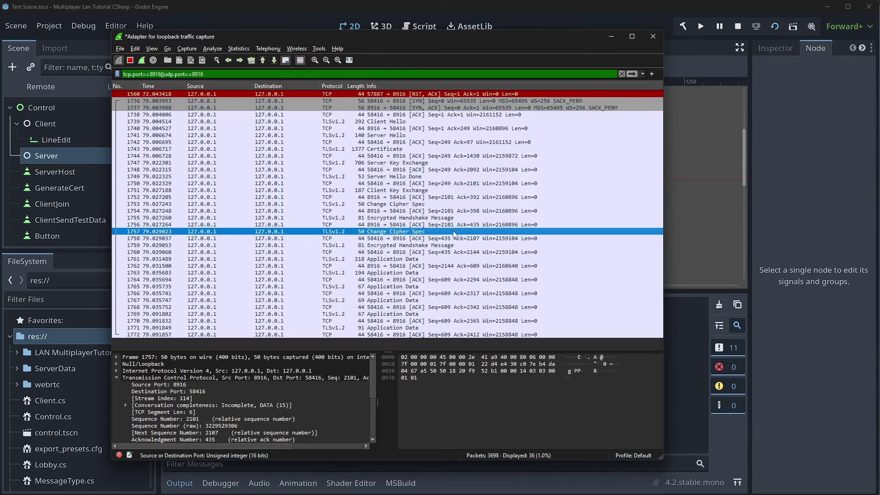
pyautogui.moveTo(454, 235); pyautogui.dragTo(452, 249)
# Inspect encrypted Application Data packets 1761, 1769 and 1771, then select Godot's logged JSON message.
pyautogui.click(454, 252)
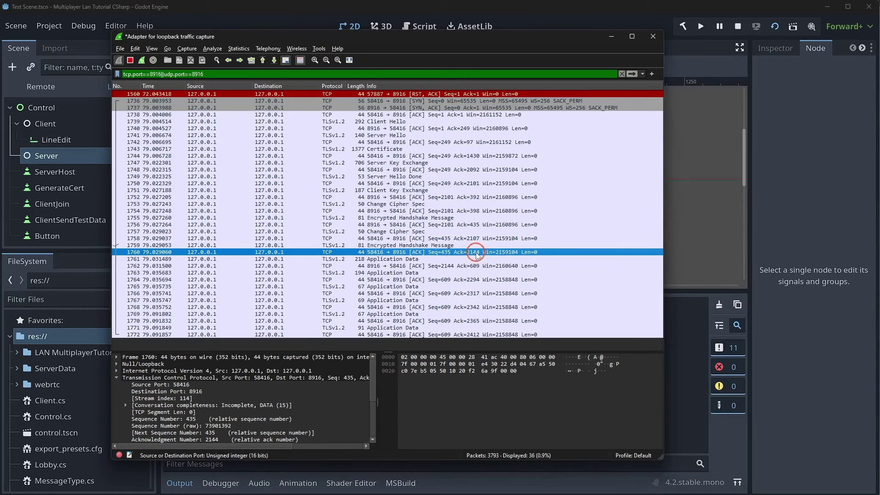
pyautogui.keyDown('shift'); pyautogui.click(460, 115); pyautogui.keyUp('shift')
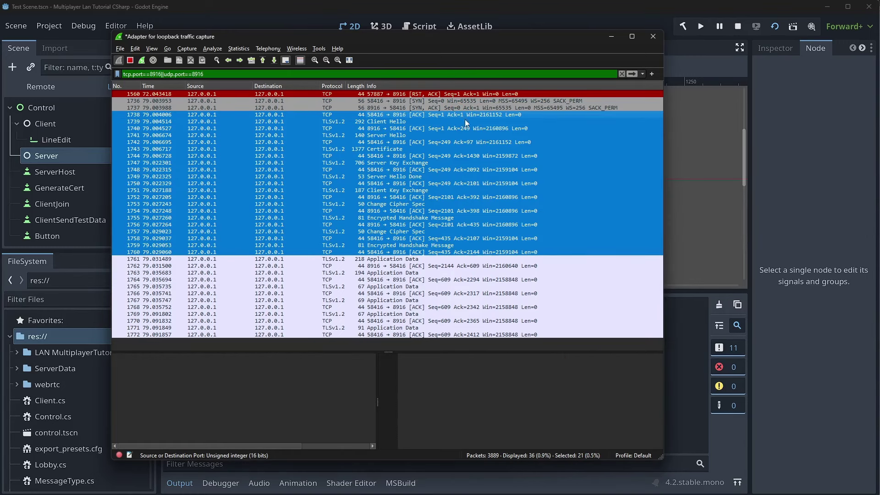
pyautogui.click(414, 251)
pyautogui.click(410, 259)
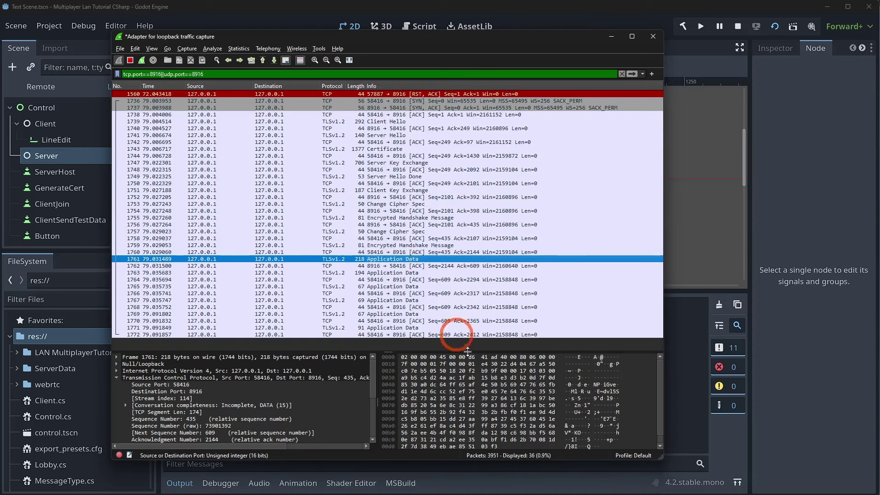
pyautogui.scroll(-1, 623, 411)
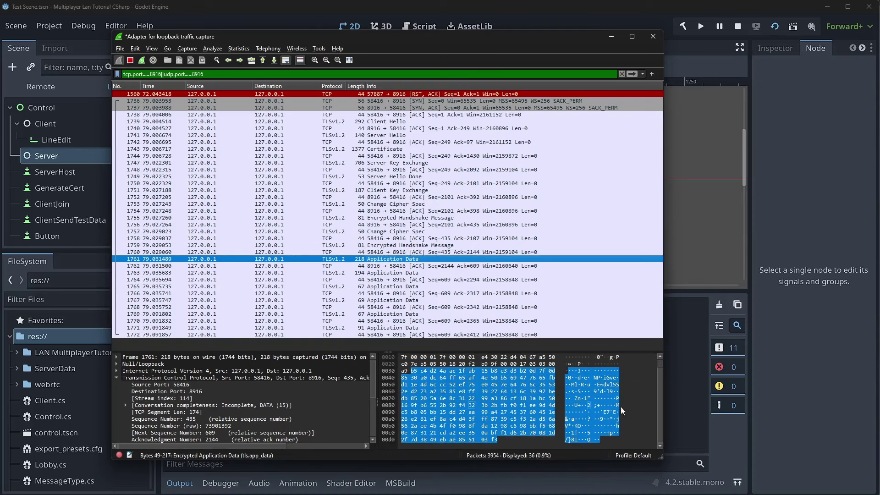
pyautogui.click(413, 328)
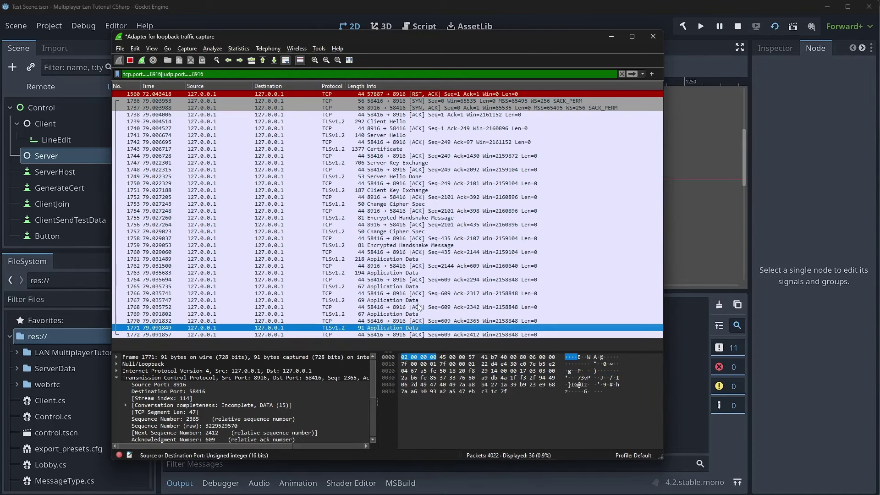
pyautogui.hotkey('ctrl', 'Up')
pyautogui.hotkey('ctrl', 'Up')
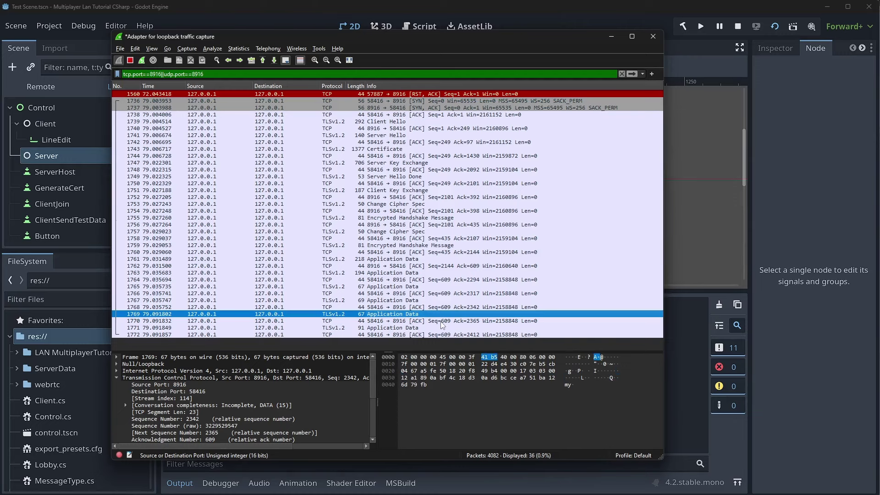
pyautogui.click(426, 327)
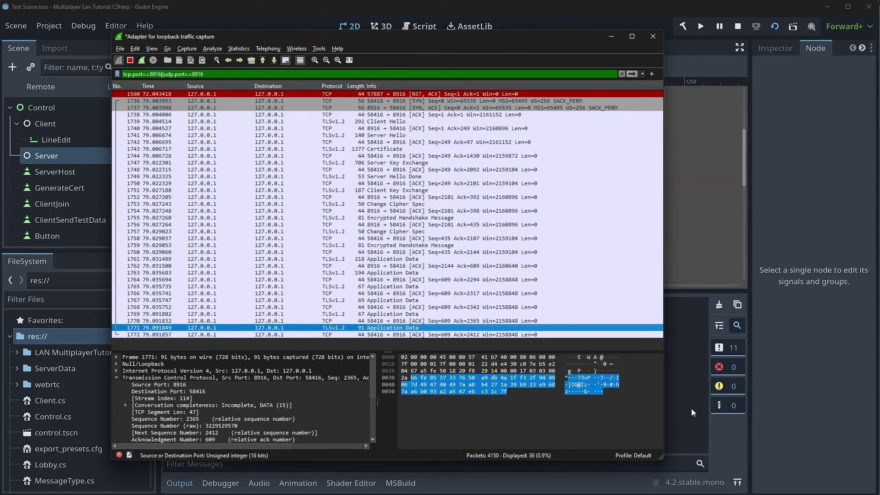
pyautogui.click(746, 408)
pyautogui.moveTo(287, 391); pyautogui.dragTo(165, 388)
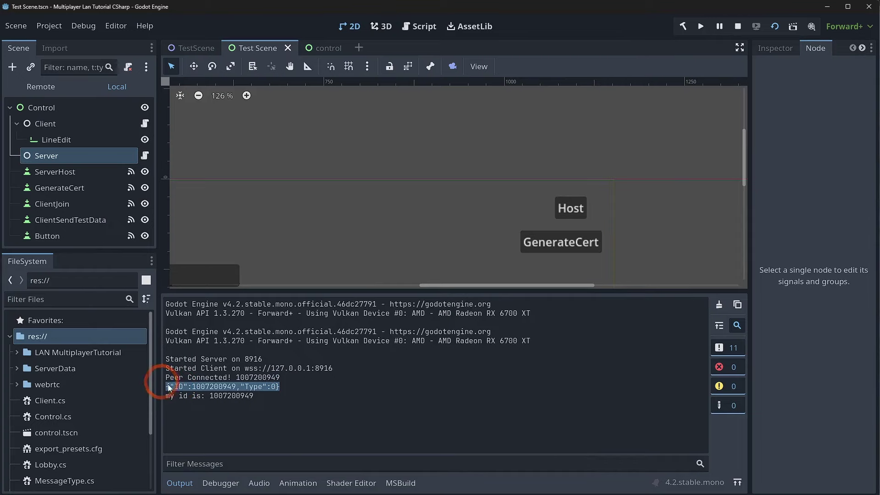
# Highlight the encrypted Application Data bytes in Wireshark, then view Godot's peer log and Client.cs.
pyautogui.hotkey('alt', 'Tab')
pyautogui.click(596, 385)
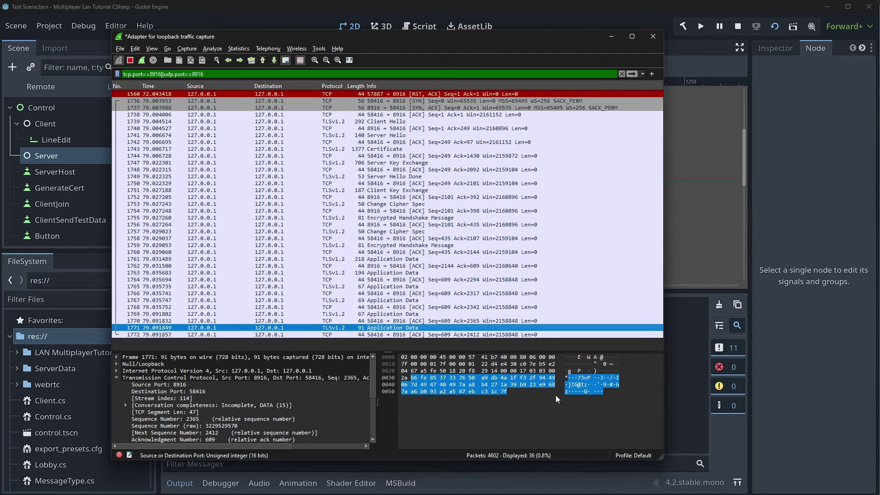
pyautogui.hotkey('alt', 'Tab')
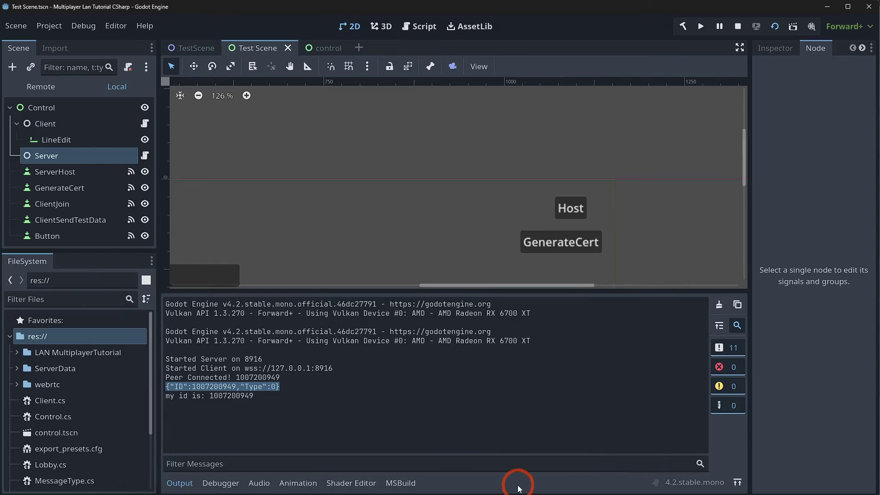
pyautogui.hotkey('alt', 'Tab')
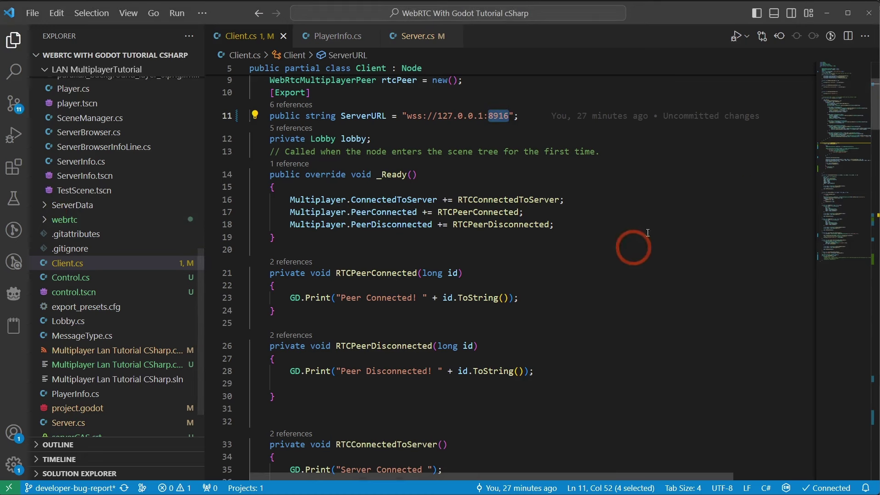
# Change Client.cs's ServerURL scheme from wss:// to ws:// and save.
pyautogui.click(410, 115)
pyautogui.press('Delete')
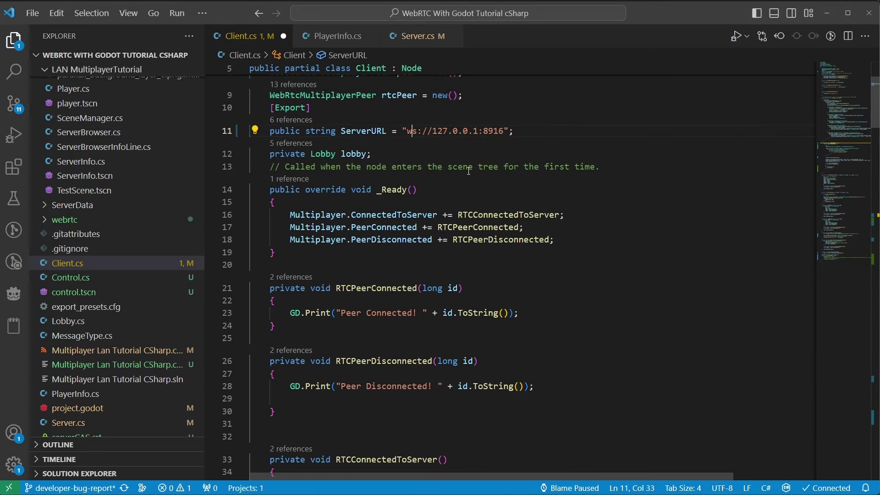
pyautogui.hotkey('ctrl', 's')
# Comment out the TlsOptions in CreateClient so it takes only ServerURL, and save Client.cs.
pyautogui.click(842, 241)
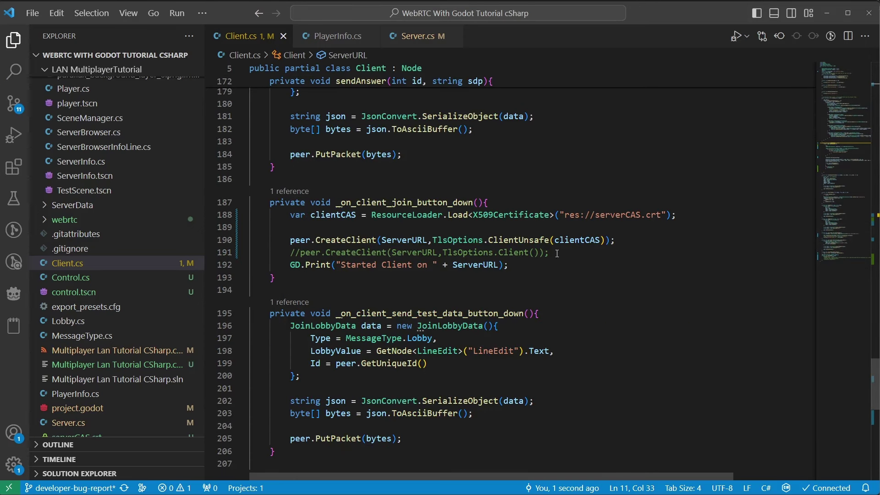
pyautogui.click(291, 240)
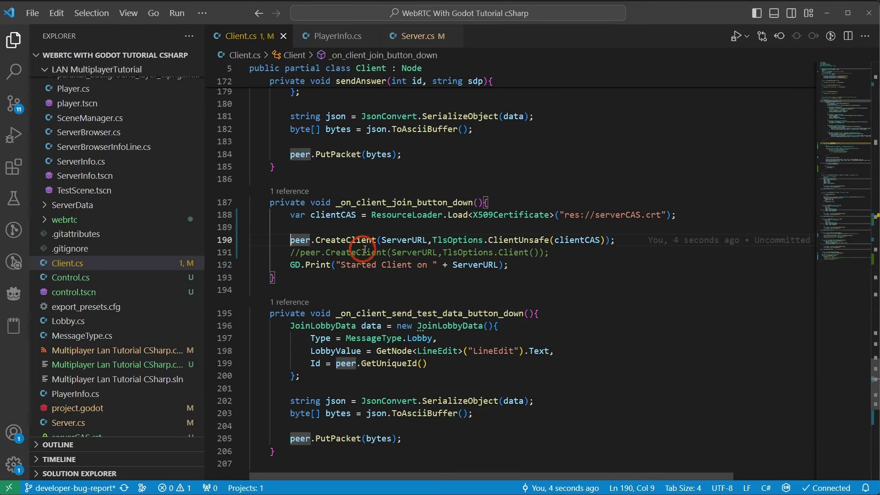
pyautogui.click(430, 239)
pyautogui.write('//')
pyautogui.press('Left')
pyautogui.press('Left')
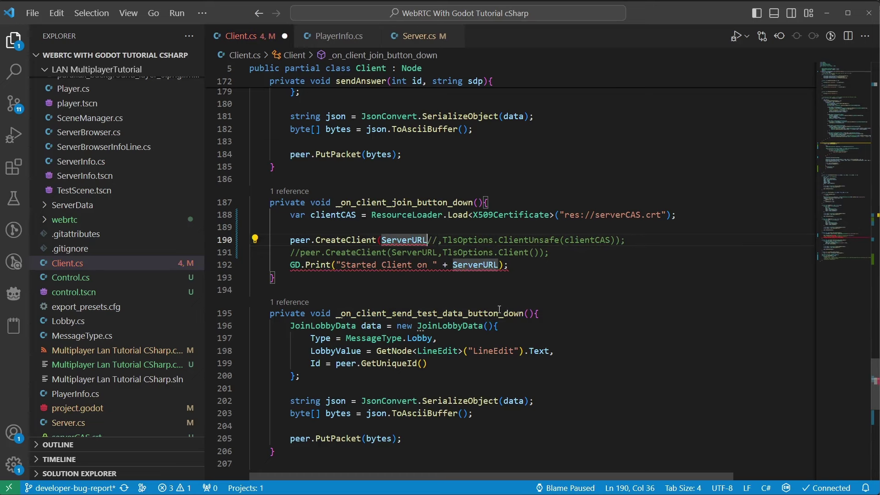
pyautogui.write(');')
pyautogui.hotkey('ctrl', 's')
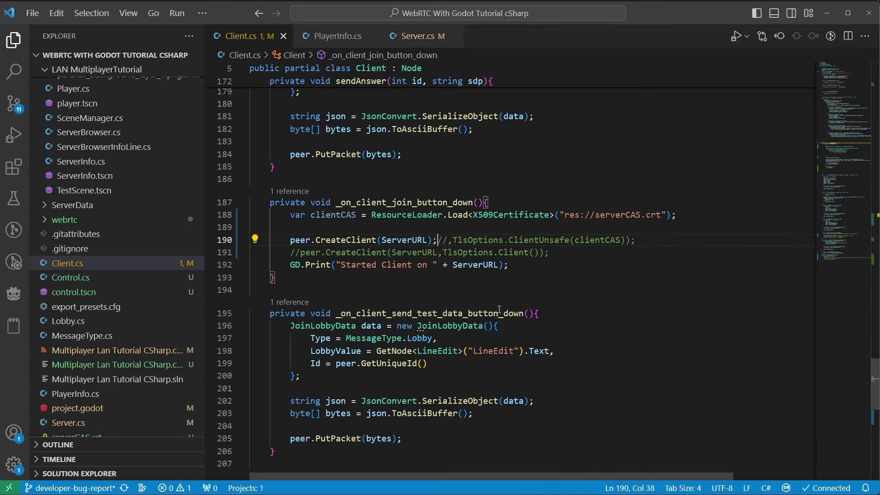
# Comment out TLS options so Server.cs calls CreateServer(hostPort), save, and run the current scene in Godot.
pyautogui.click(410, 36)
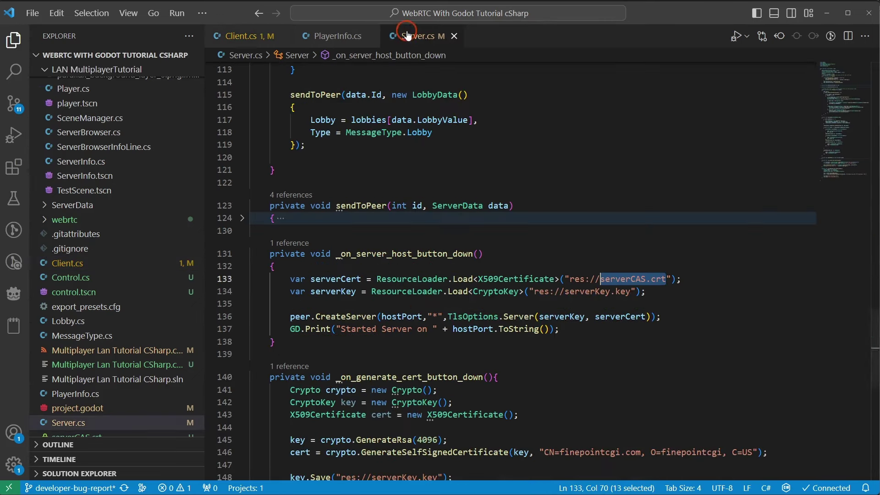
pyautogui.scroll(-2, 508, 281)
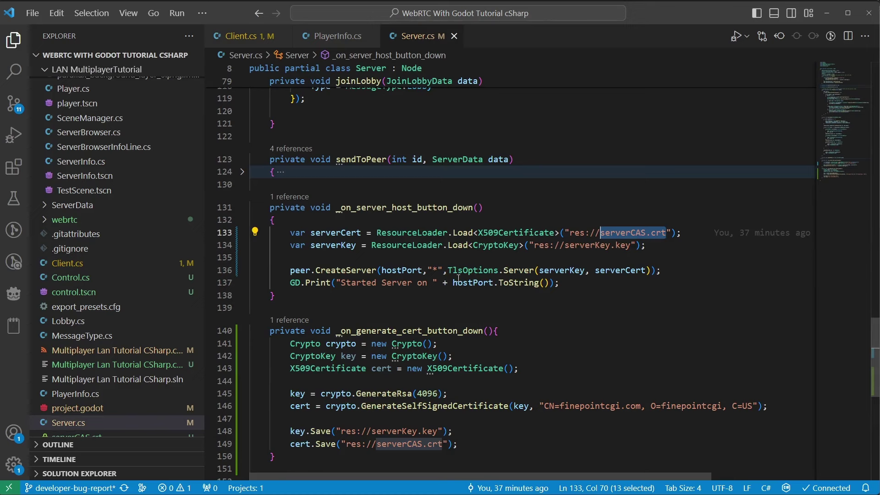
pyautogui.click(427, 271)
pyautogui.write(')//')
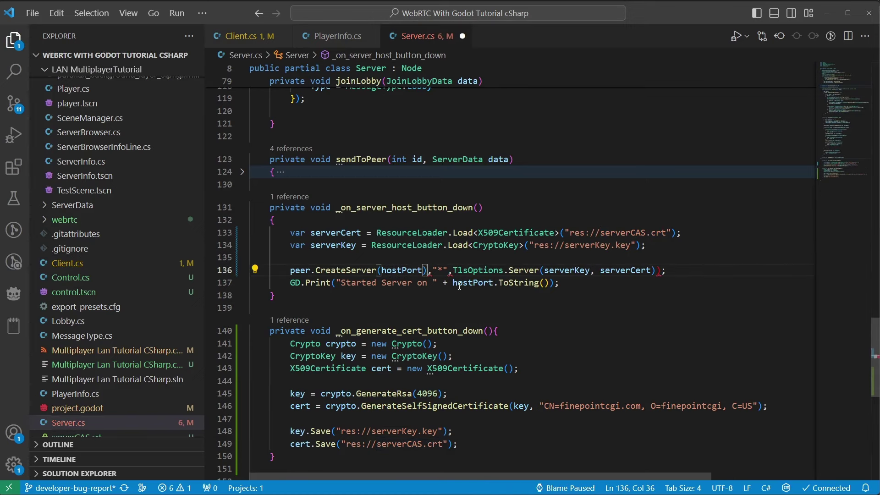
pyautogui.press('Left')
pyautogui.press('Left')
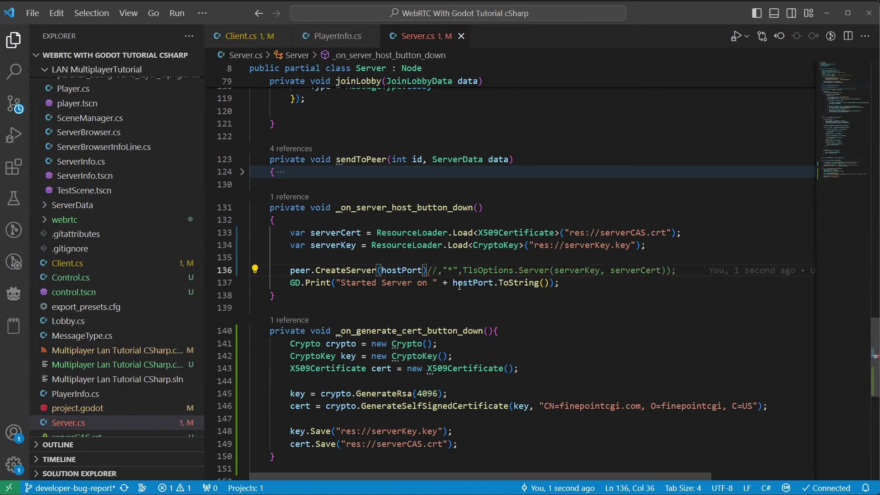
pyautogui.write("'")
pyautogui.press('BackSpace')
pyautogui.write(';')
pyautogui.hotkey('ctrl', 's')
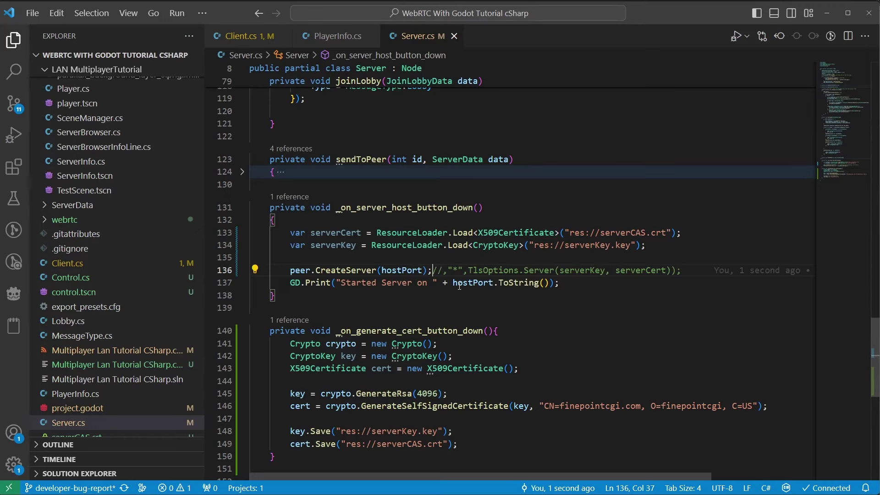
pyautogui.hotkey('alt', 'Tab')
pyautogui.click(774, 28)
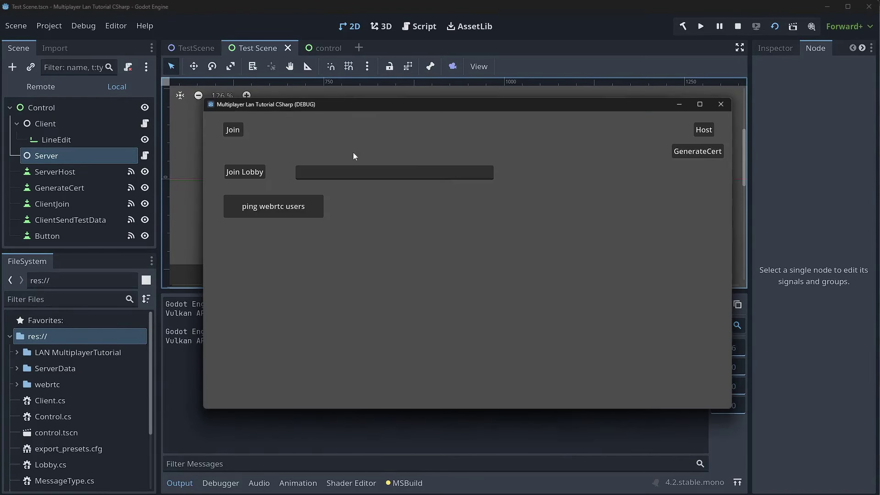
# Host the server and join it over plain ws://127.0.0.1:8916, check the log, then switch to Wireshark.
pyautogui.click(713, 222)
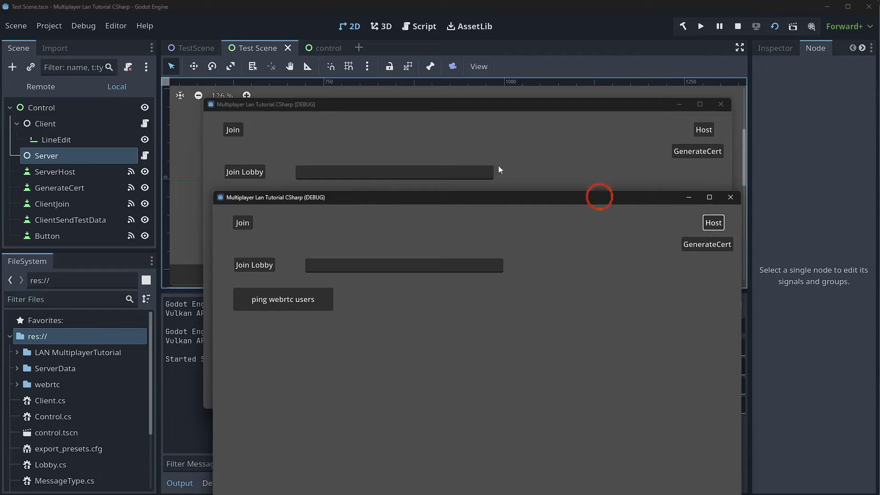
pyautogui.click(234, 131)
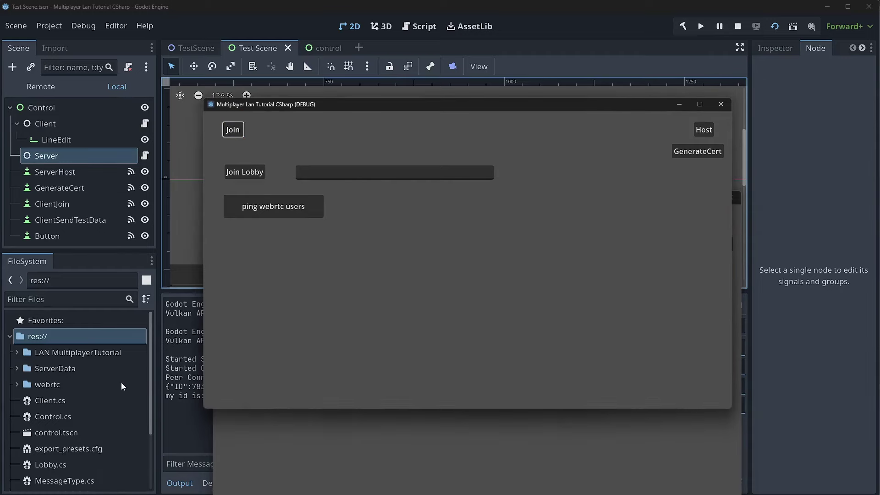
pyautogui.click(265, 414)
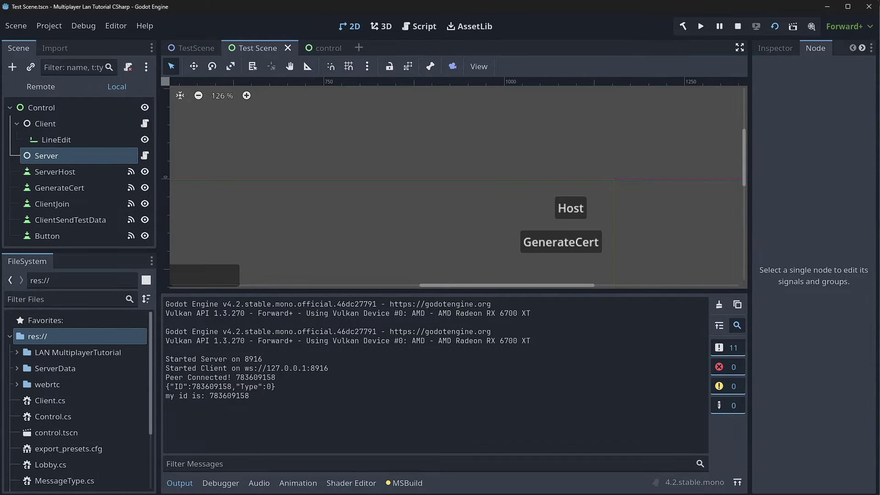
pyautogui.hotkey('alt', 'Tab')
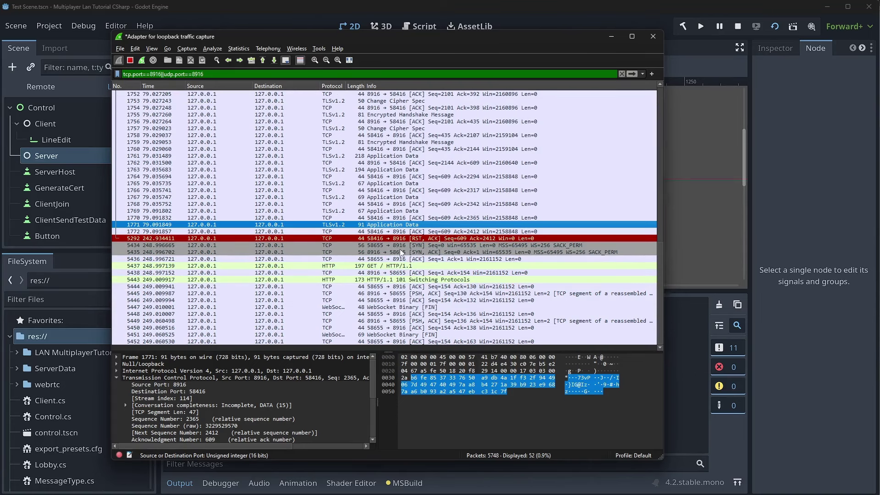
# Inspect unencrypted WebSocket Binary packets 5447 (48 bytes) and 5451 (69 bytes), reading the plaintext JSON payload.
pyautogui.scroll(5, 404, 183)
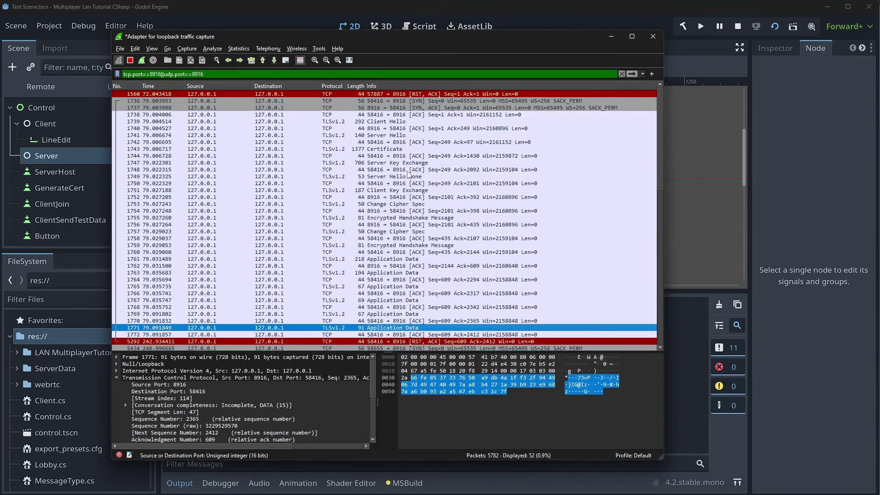
pyautogui.scroll(-5, 407, 204)
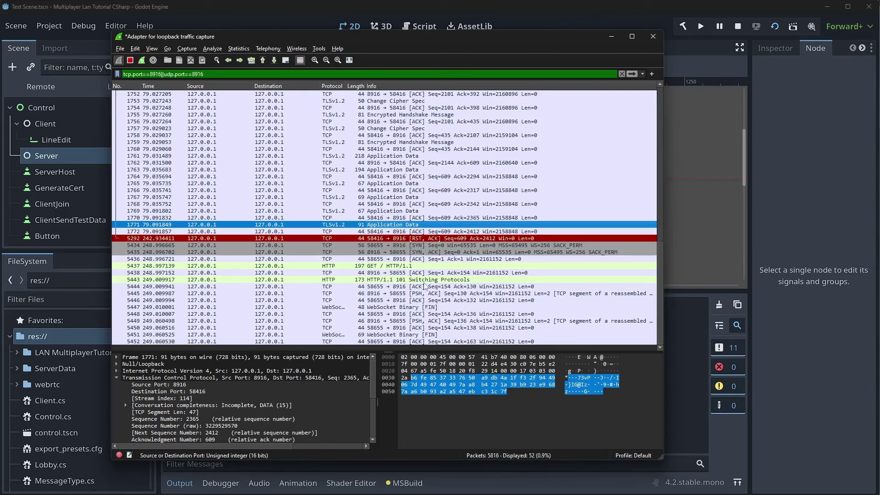
pyautogui.click(482, 341)
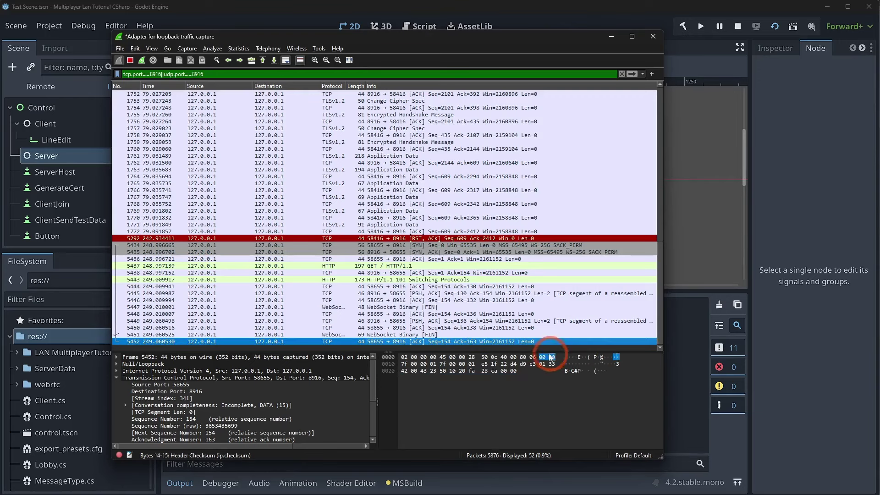
pyautogui.click(385, 334)
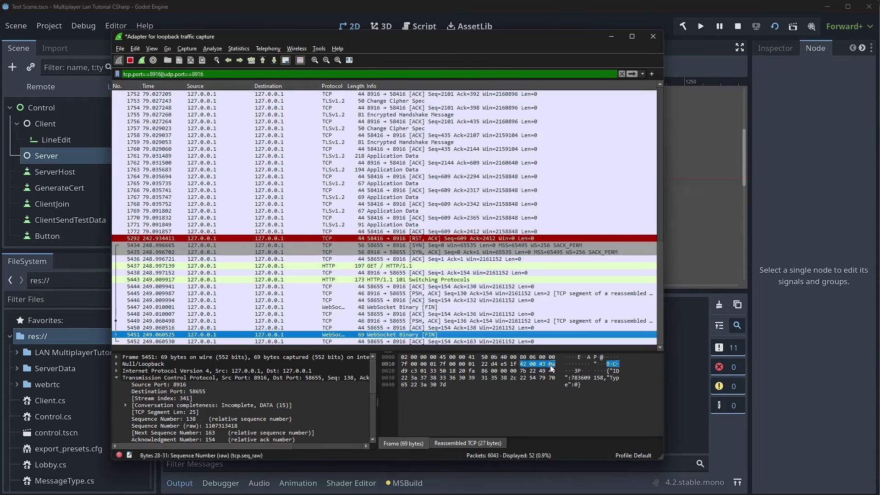
pyautogui.click(506, 307)
pyautogui.click(505, 320)
pyautogui.click(505, 328)
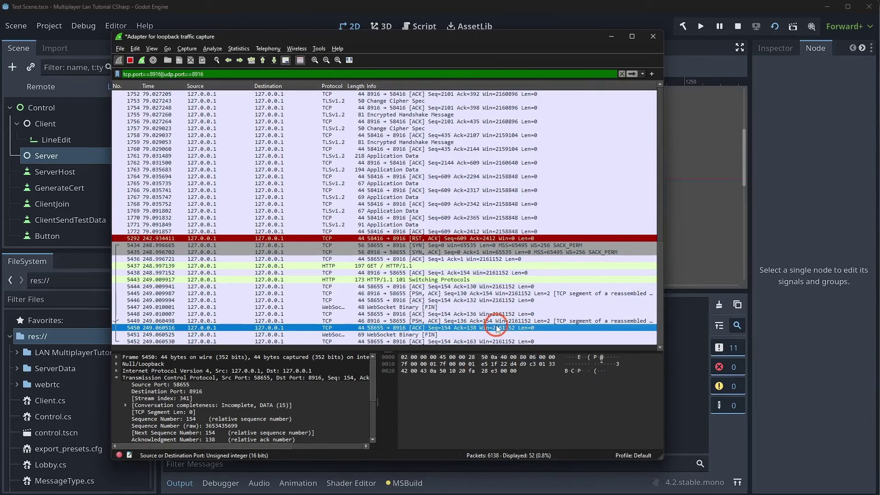
pyautogui.click(505, 335)
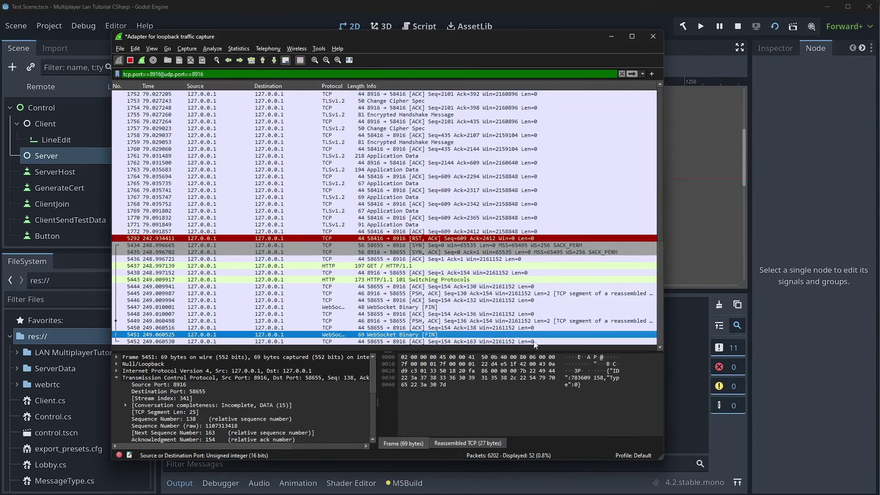
pyautogui.click(448, 307)
pyautogui.click(439, 335)
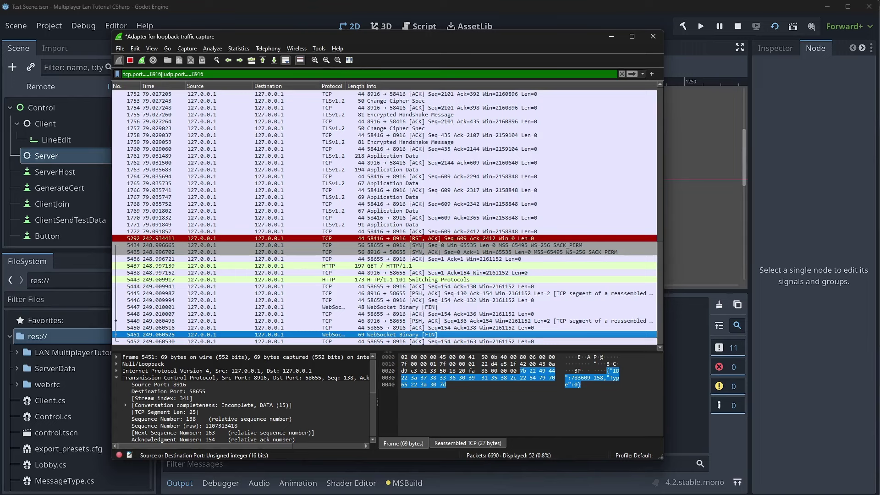
pyautogui.hotkey('alt', 'Tab')
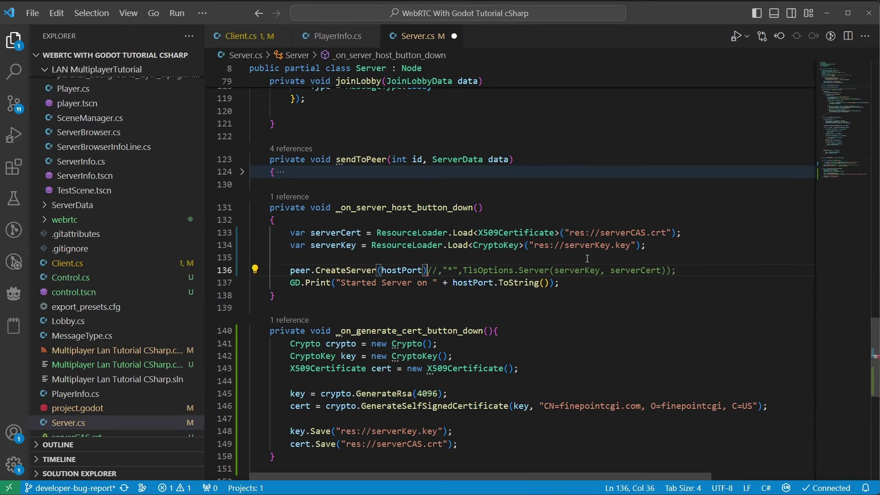
# Restore TlsOptions.Server(serverKey, serverCert) on Server.cs line 136 and save the file.
pyautogui.press('BackSpace')
pyautogui.press('Delete')
pyautogui.press('Delete')
pyautogui.hotkey('ctrl', 's')
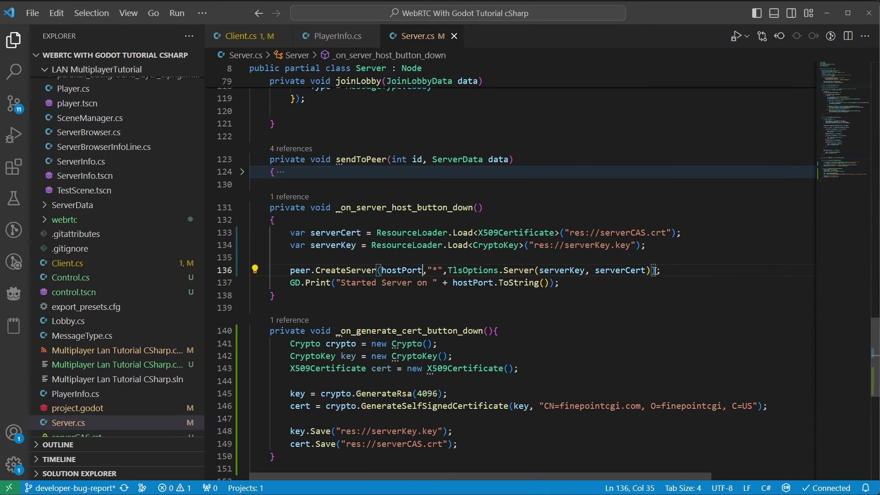
# Select the commented-out CreateClient line 191 in Client.cs, then switch to the browser.
pyautogui.click(247, 36)
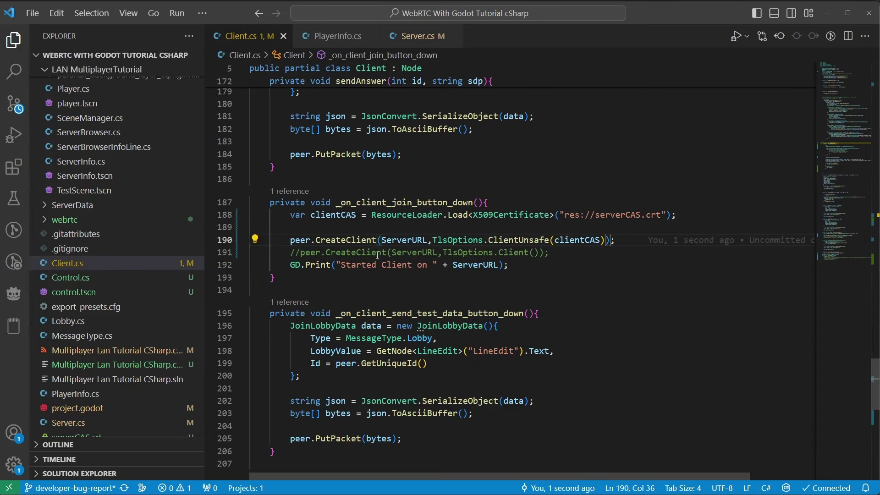
pyautogui.moveTo(291, 252); pyautogui.dragTo(552, 251)
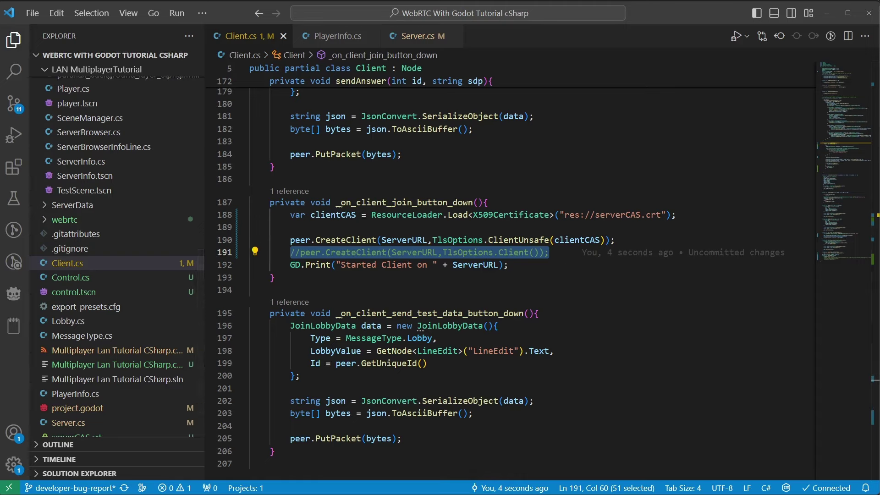
pyautogui.hotkey('alt', 'Tab')
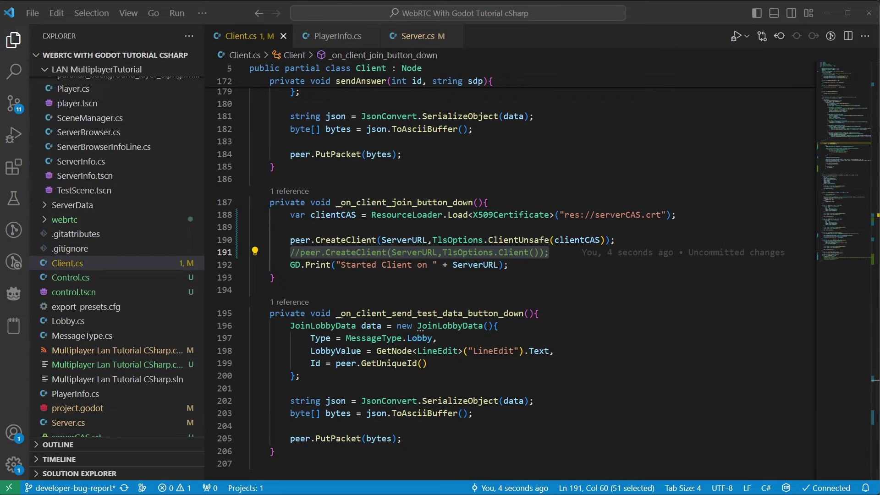
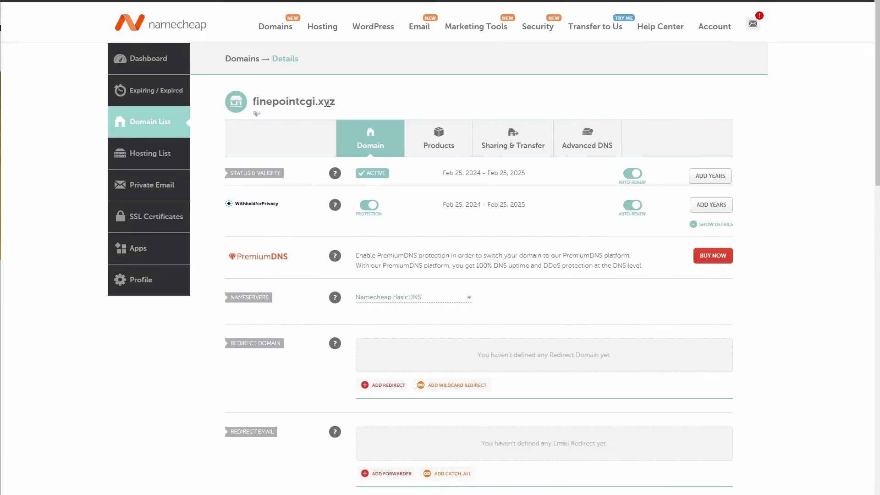
# Search Namecheap for finepointcgi.xyz to confirm it's taken, then open its Advanced DNS settings.
pyautogui.click(175, 32)
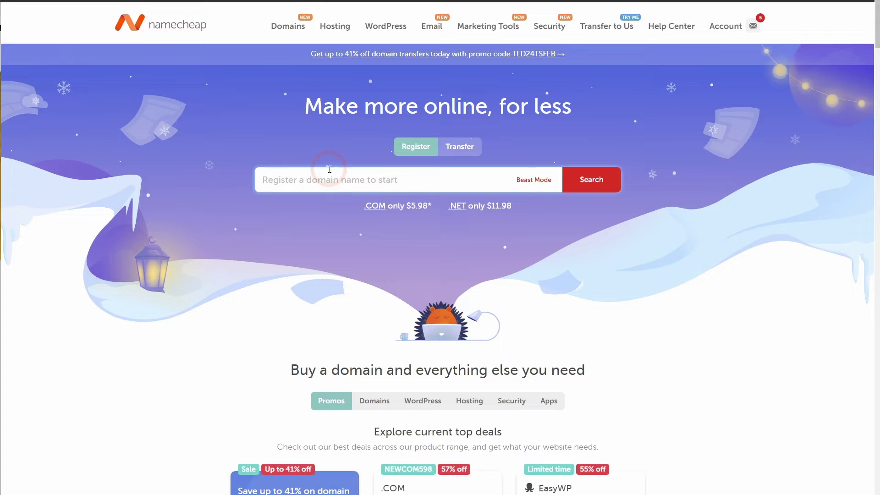
pyautogui.click(336, 182)
pyautogui.write('finepointcgi.xy')
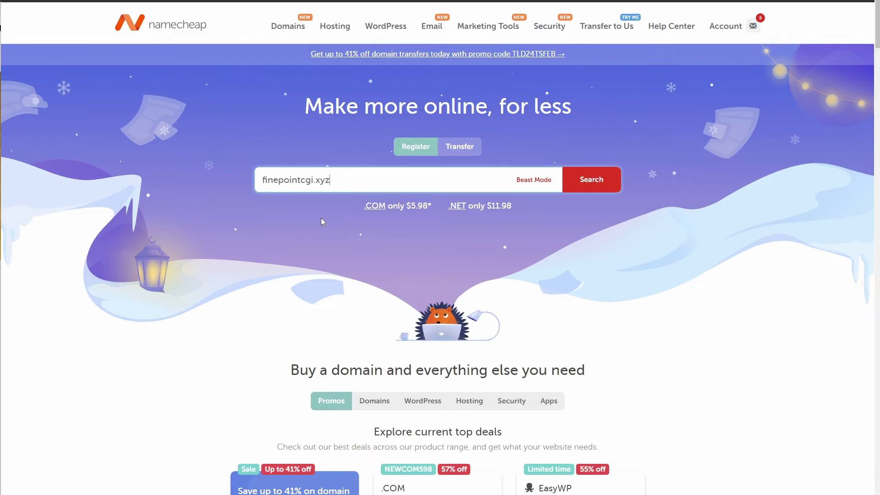
pyautogui.write('z')
pyautogui.press('Return')
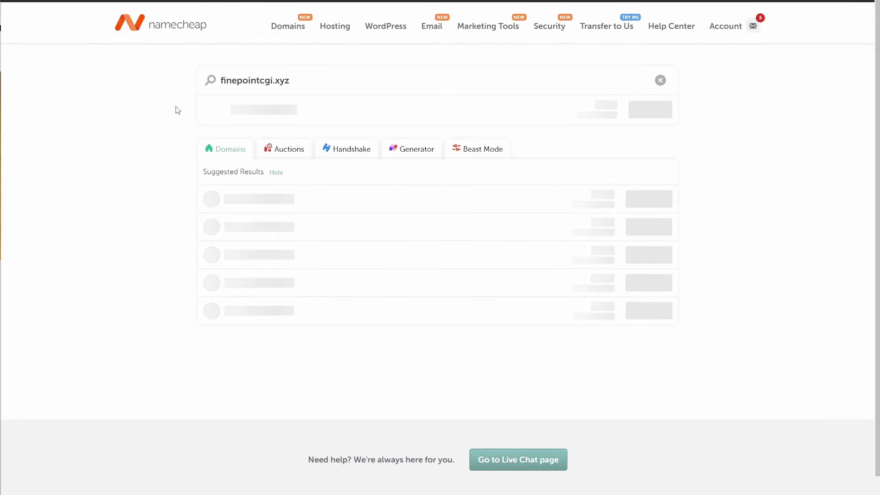
pyautogui.moveTo(304, 81); pyautogui.dragTo(275, 81)
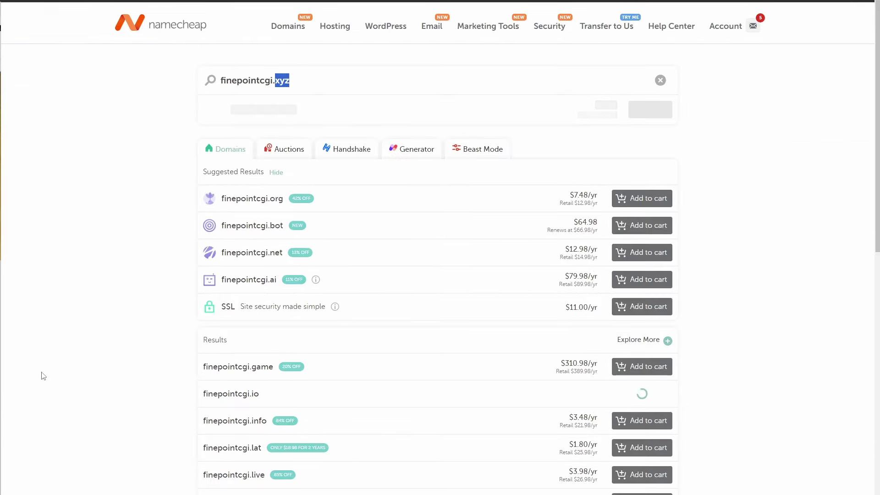
pyautogui.doubleClick(268, 81)
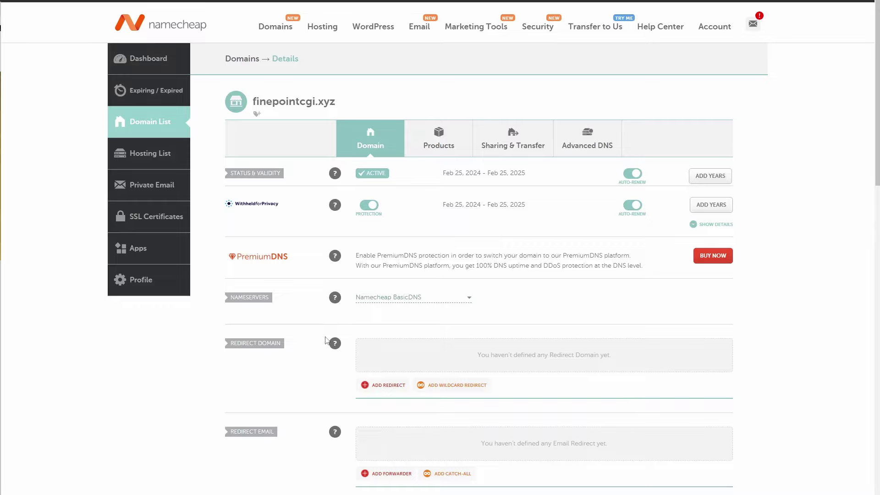
pyautogui.click(582, 144)
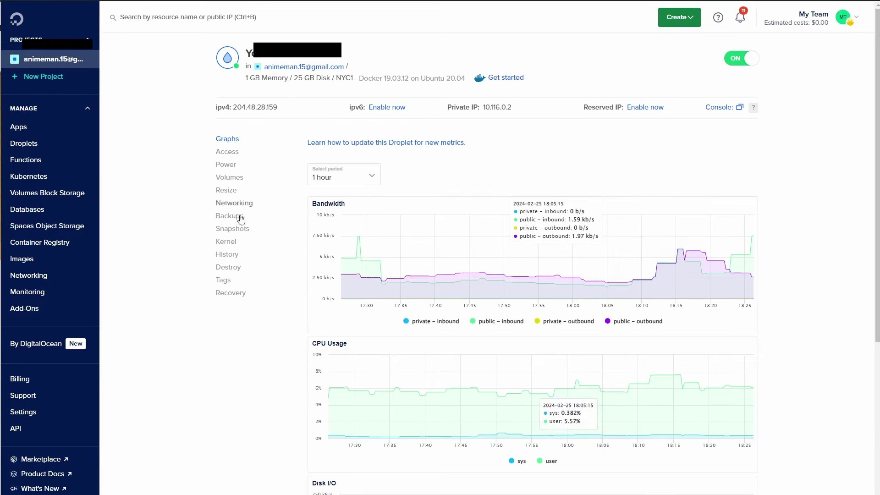
# Launch the web console for the Youtube droplet and move its window into place.
pyautogui.moveTo(246, 112)
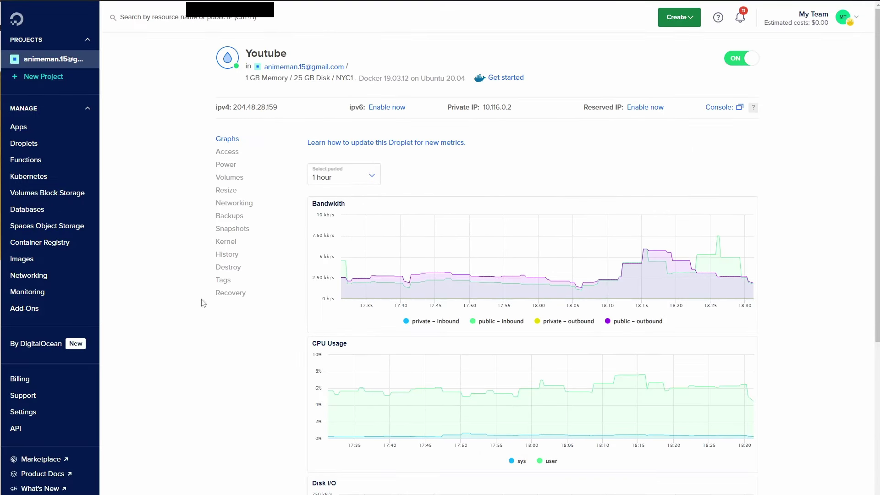
pyautogui.click(738, 107)
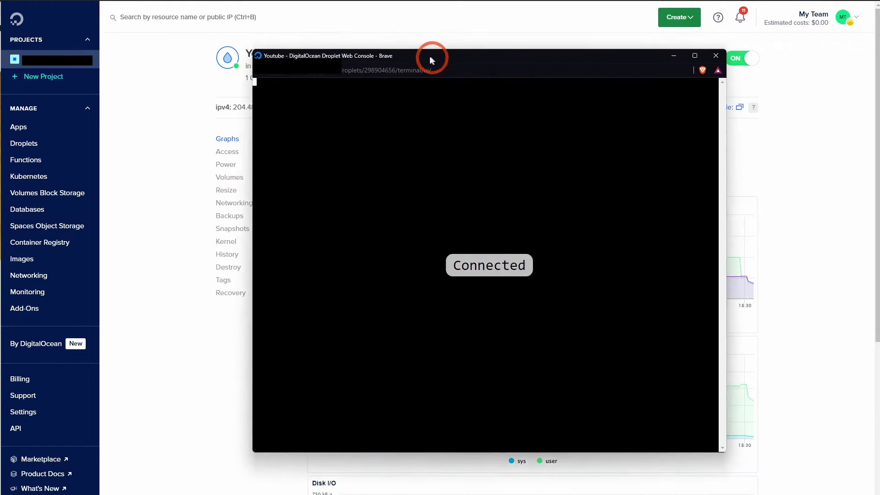
pyautogui.moveTo(430, 56); pyautogui.dragTo(392, 45)
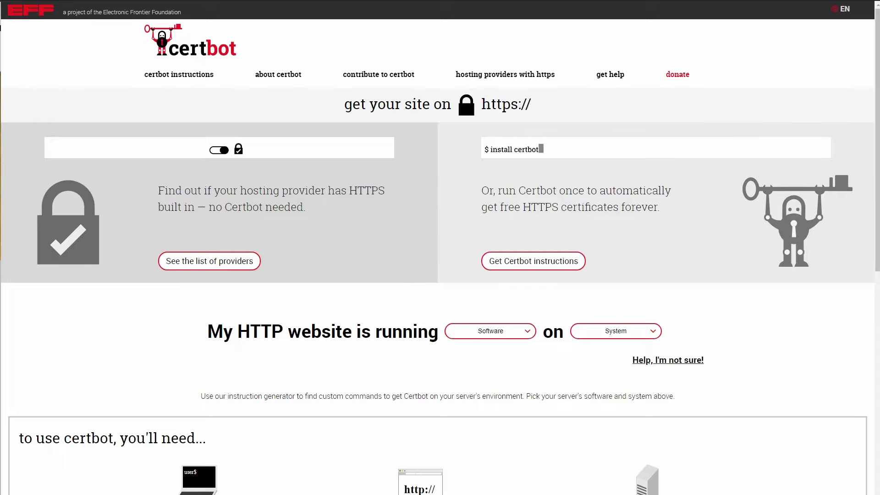
# Run sudo snap install --classic certbot in the droplet terminal.
pyautogui.hotkey('alt', 'Tab')
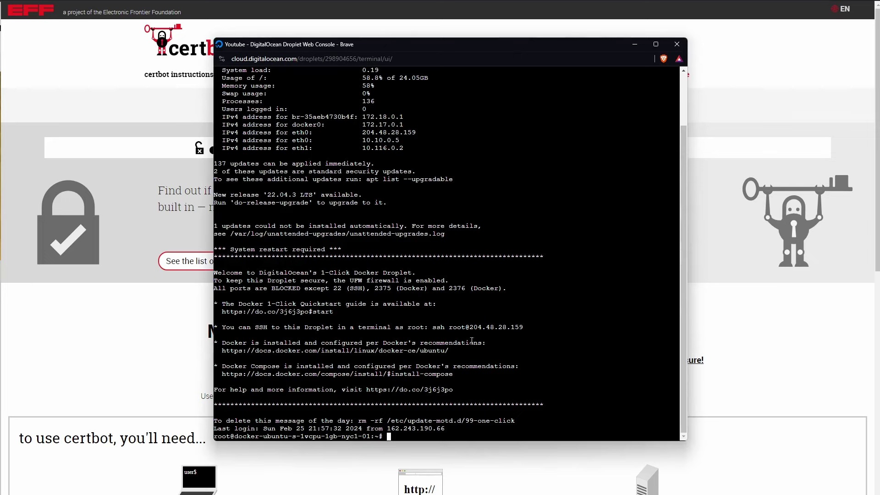
pyautogui.moveTo(361, 48); pyautogui.dragTo(395, 54)
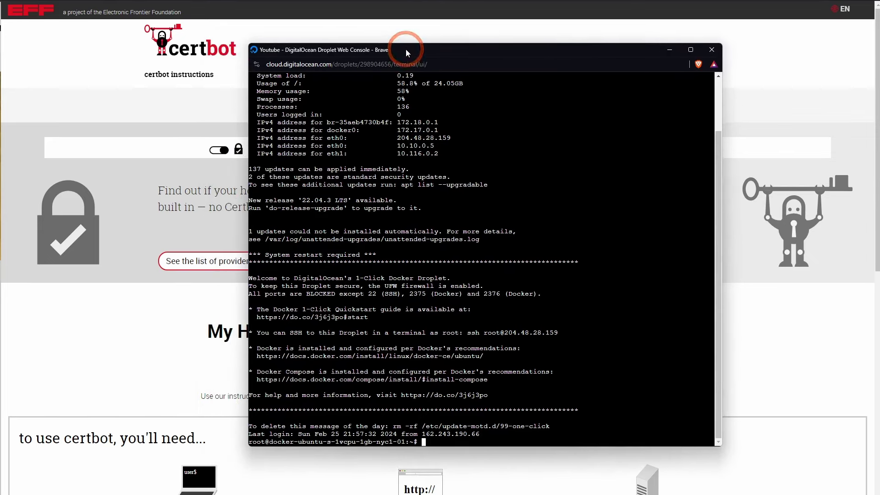
pyautogui.click(522, 363)
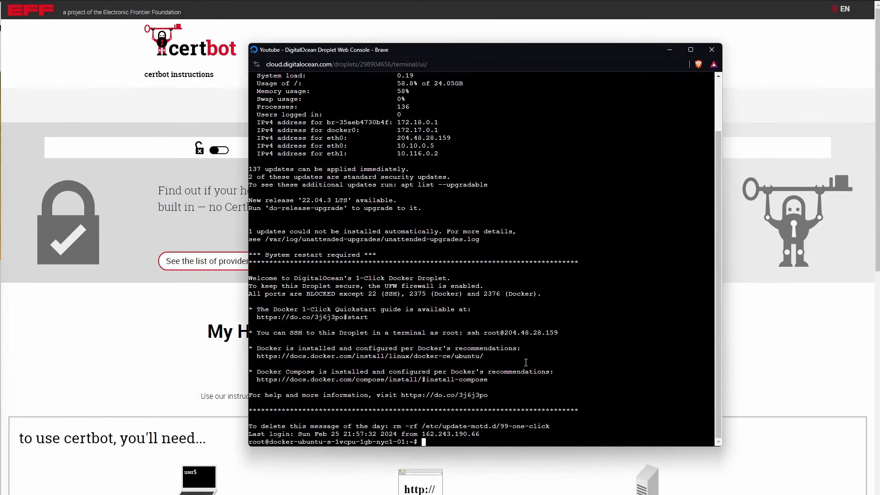
pyautogui.write('sudo snap')
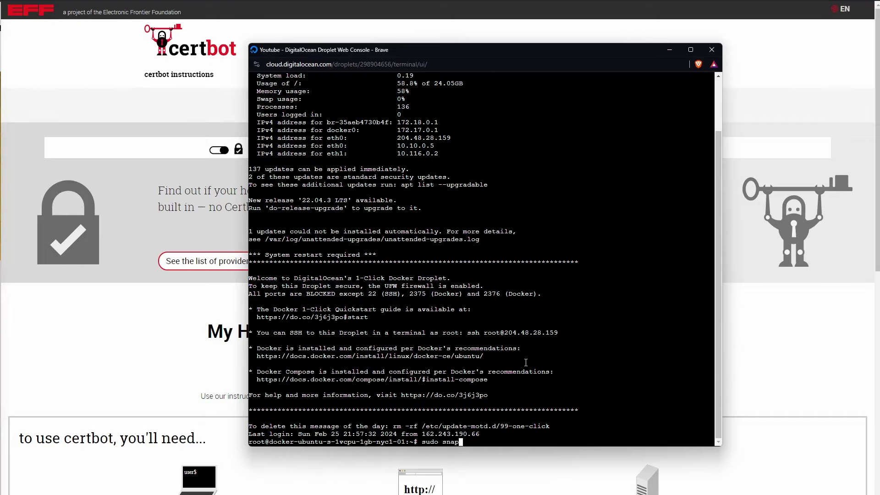
pyautogui.write(' install -')
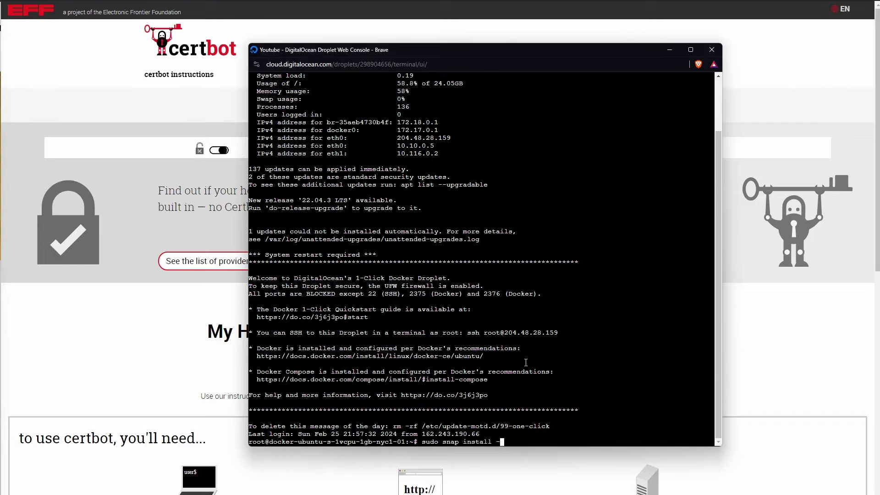
pyautogui.write('-classic cert')
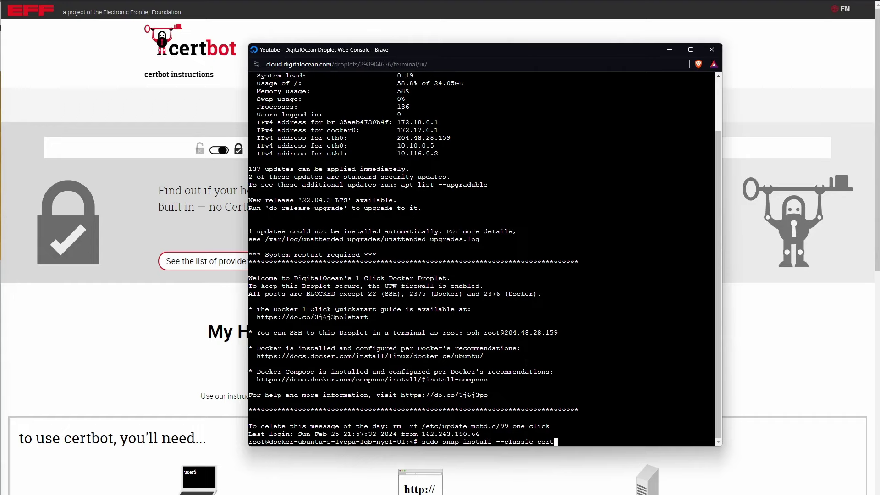
pyautogui.write('bot')
pyautogui.press('Return')
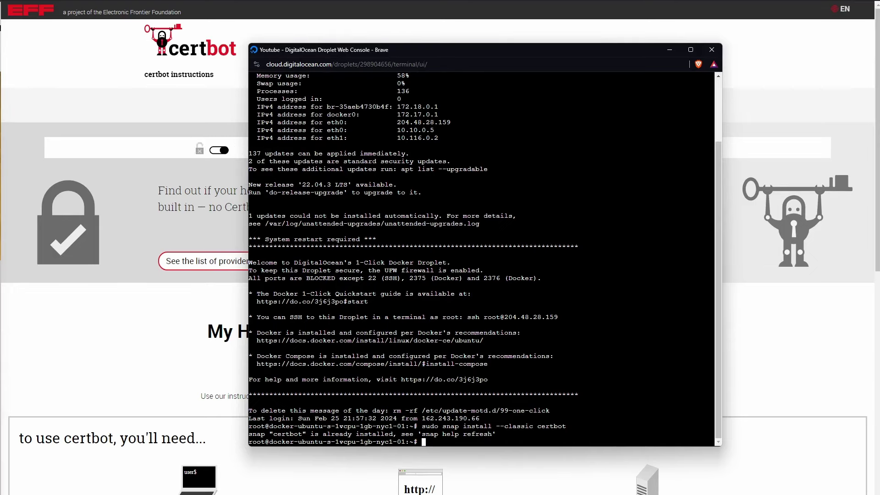
# Link certbot into /usr/bin with sudo ln -s /snap/bin/certbot /usr/bin/certbot.
pyautogui.write('sudo ln -s /snap/bin')
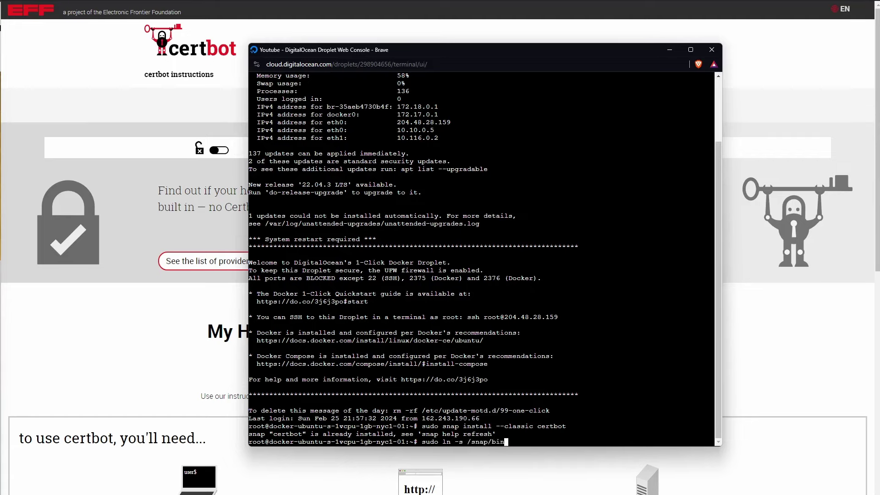
pyautogui.write('/certbot ')
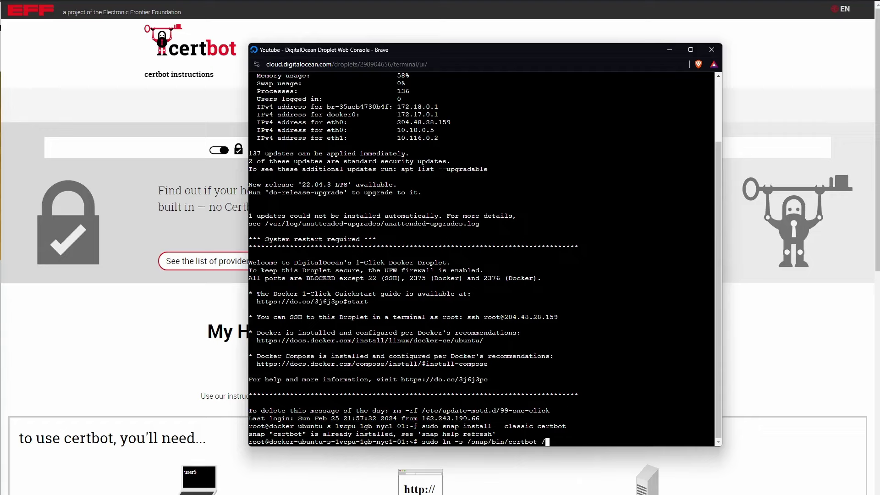
pyautogui.write('/usr.')
pyautogui.press('BackSpace')
pyautogui.write('/bin')
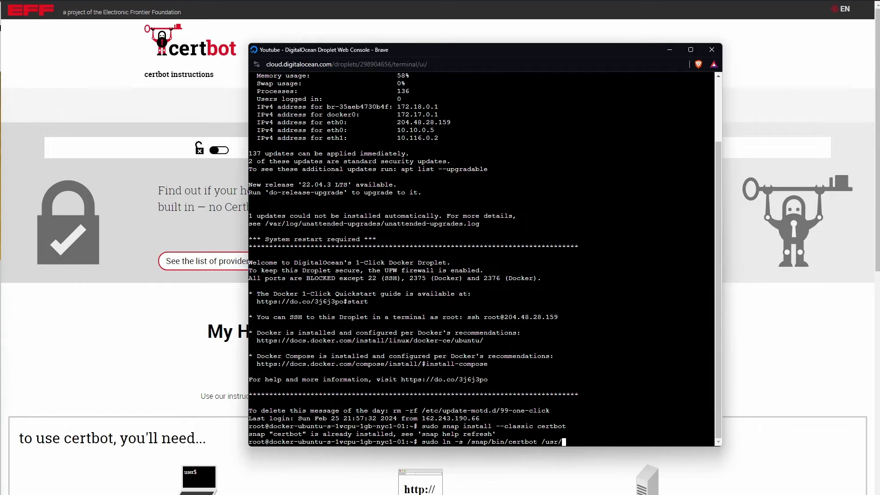
pyautogui.write('/cert')
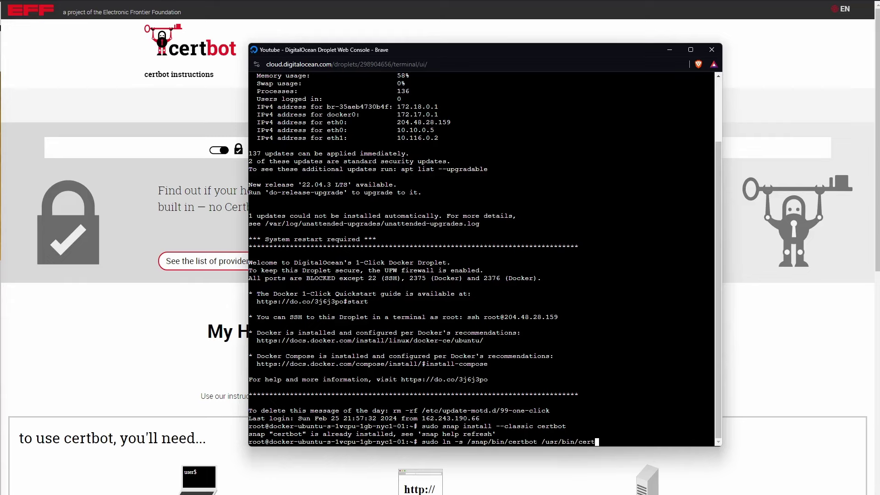
pyautogui.write('bot')
pyautogui.press('Return')
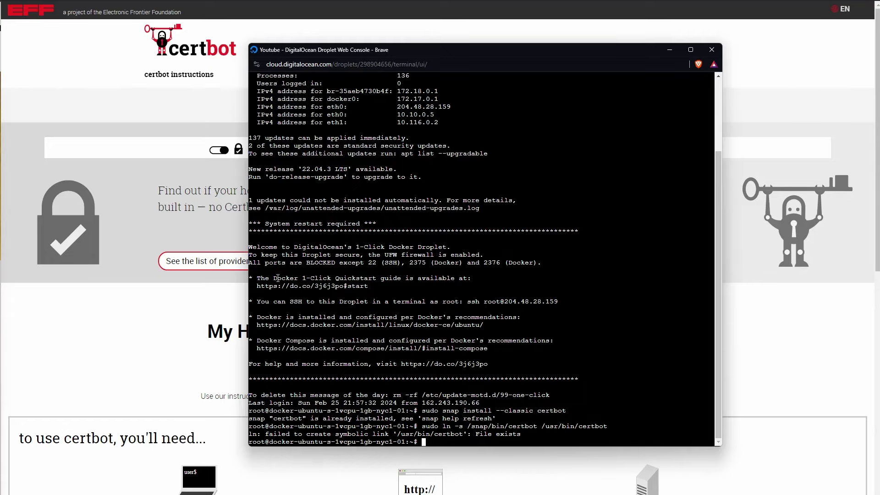
pyautogui.click(422, 337)
# Run certbot certonly --standalone for finepointcgi.xyz, keeping the existing certificate with option 1.
pyautogui.write('sudo certbot certonly --standa')
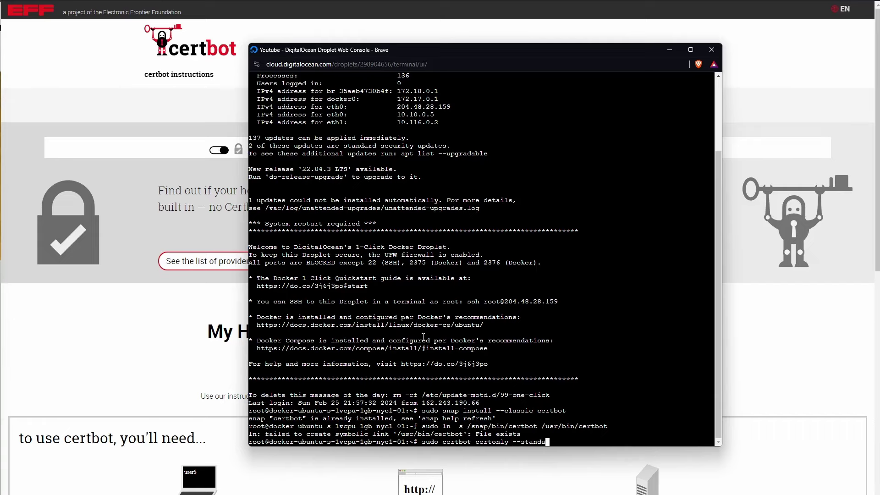
pyautogui.write('lone')
pyautogui.press('Return')
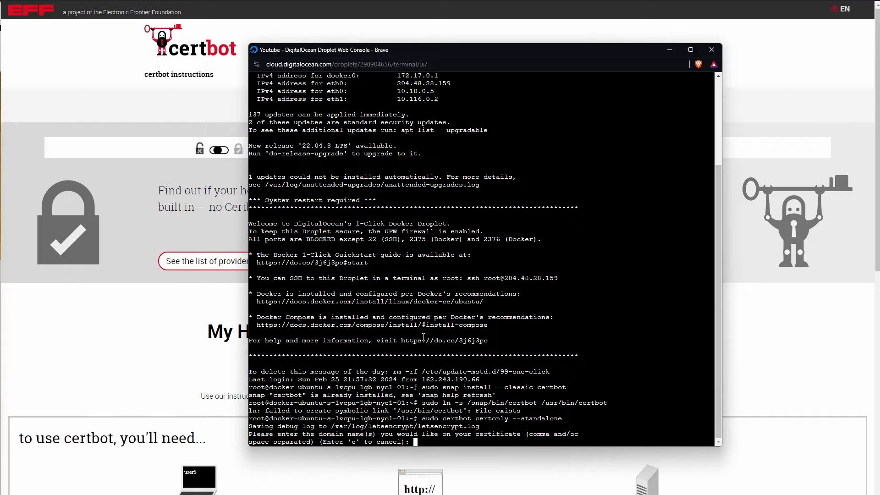
pyautogui.write('finepointcgi.xyz')
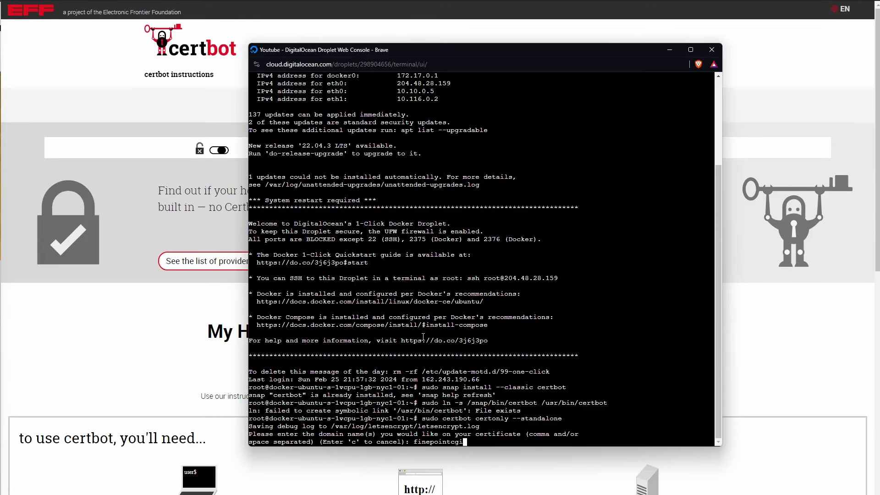
pyautogui.press('Return')
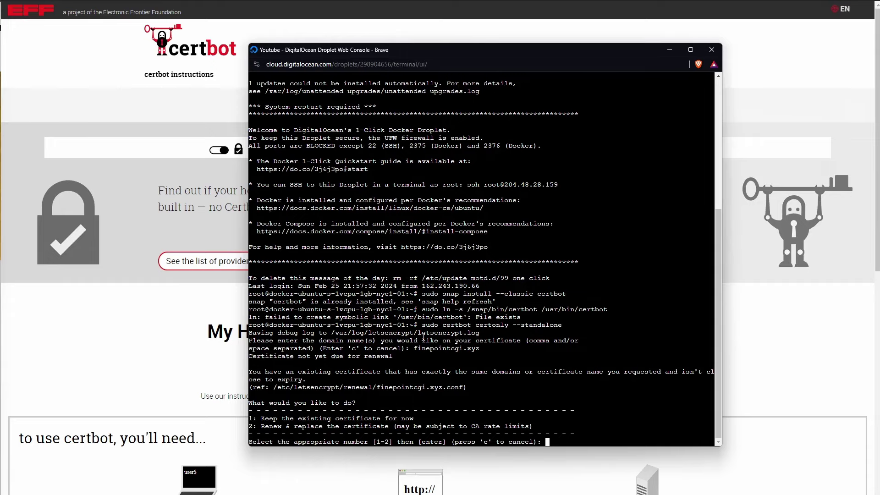
pyautogui.press('Return')
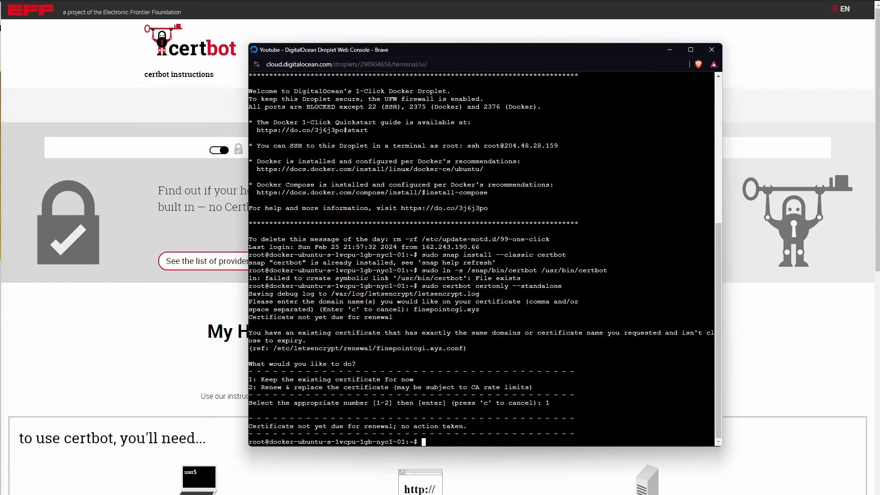
pyautogui.hotkey('alt', 'Tab')
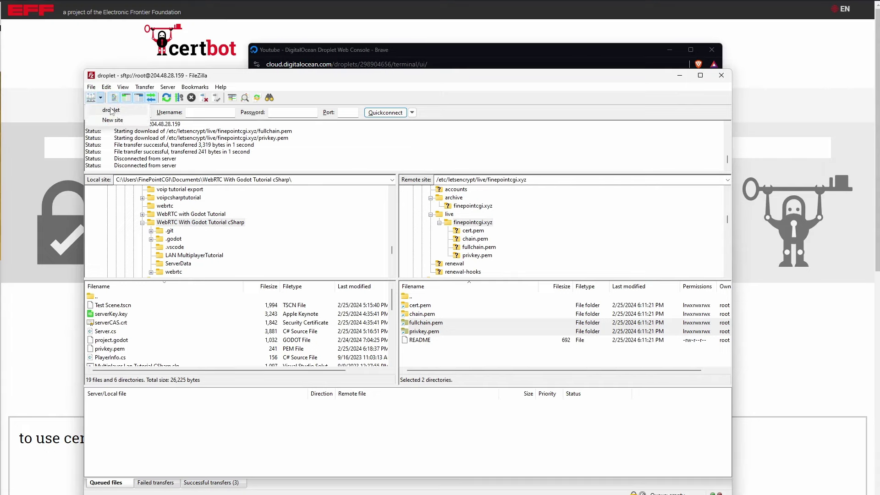
# Bring FileZilla's droplet SFTP session forward and scroll the remote tree up to root '/'.
pyautogui.click(122, 94)
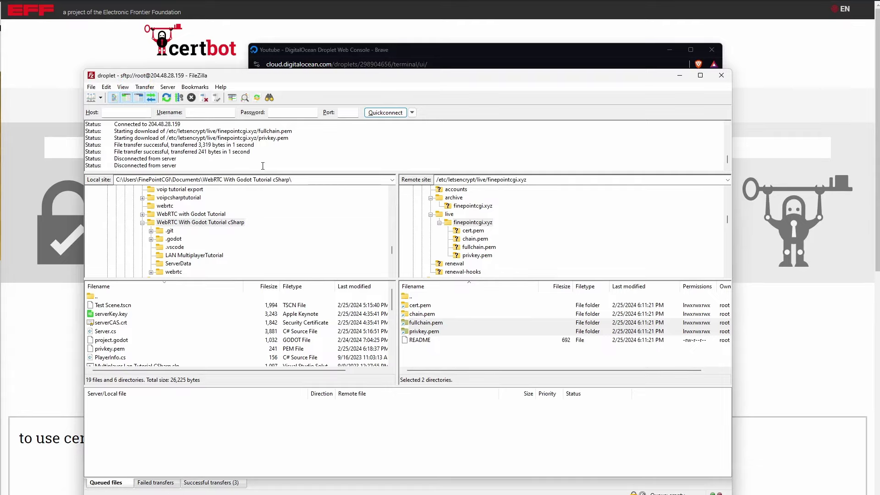
pyautogui.click(333, 54)
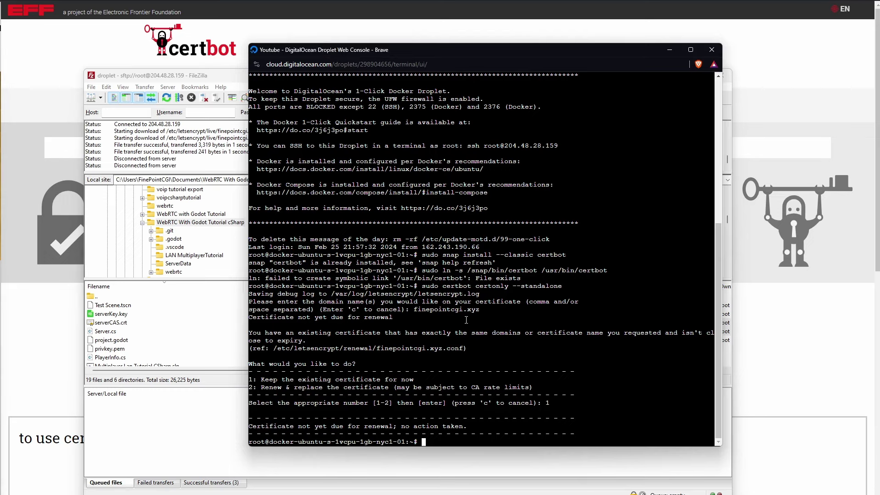
pyautogui.click(186, 167)
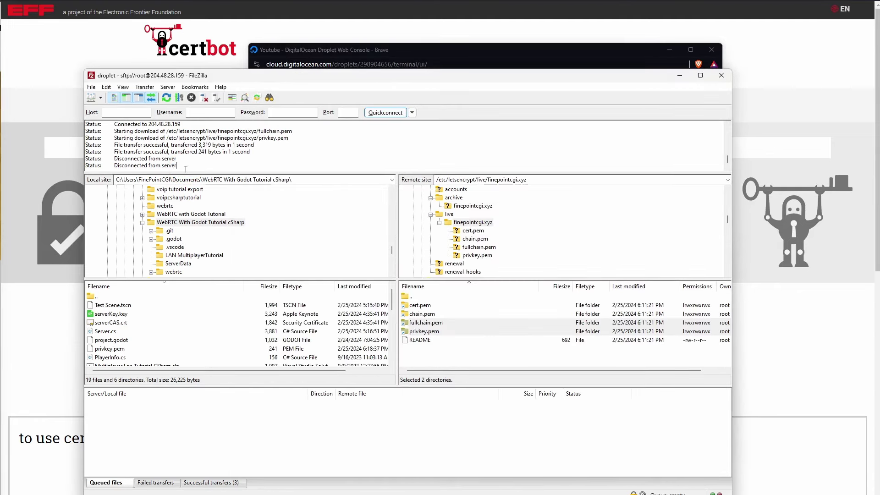
pyautogui.scroll(15, 449, 222)
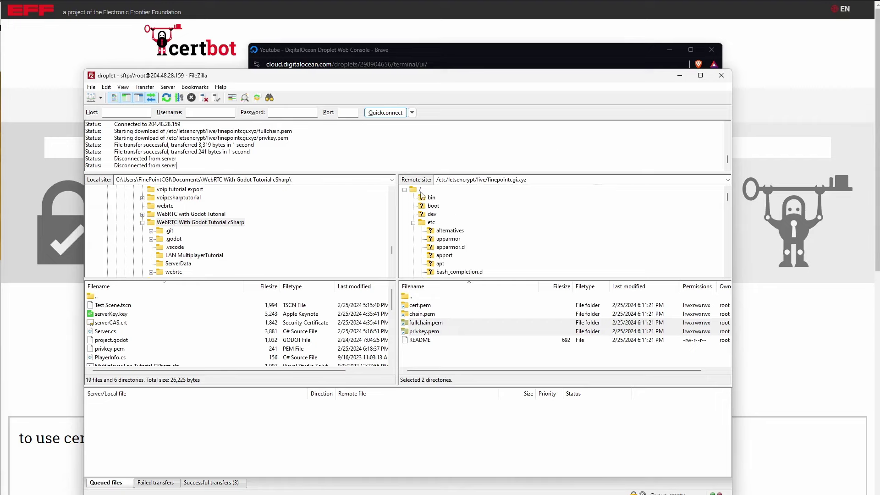
# Browse the remote tree to /etc/letsencrypt/live/finepointcgi.xyz.
pyautogui.click(420, 190)
pyautogui.click(431, 222)
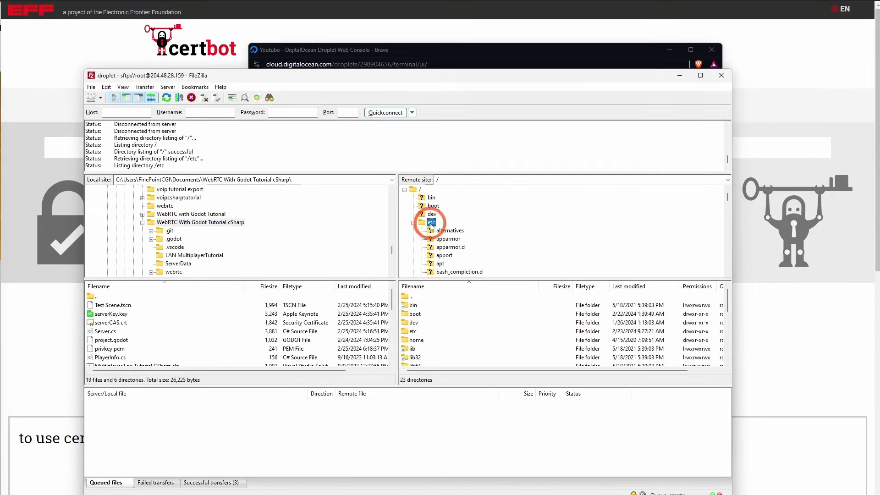
pyautogui.scroll(-15, 431, 228)
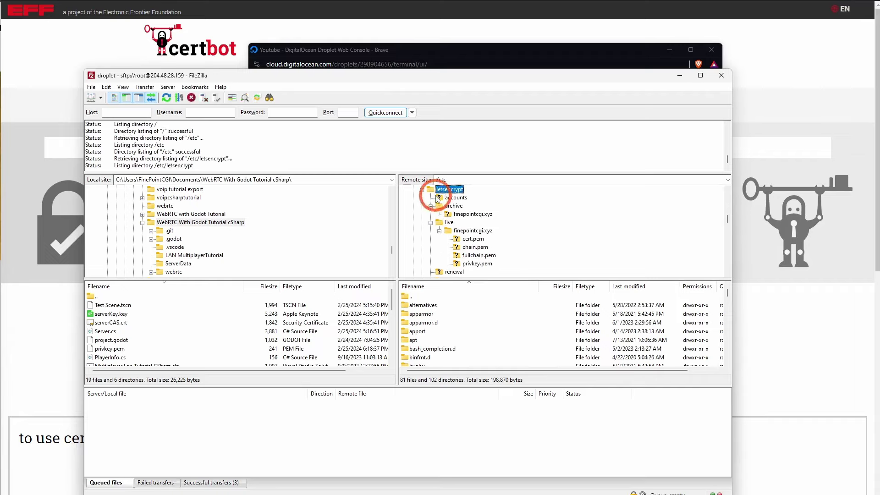
pyautogui.click(449, 223)
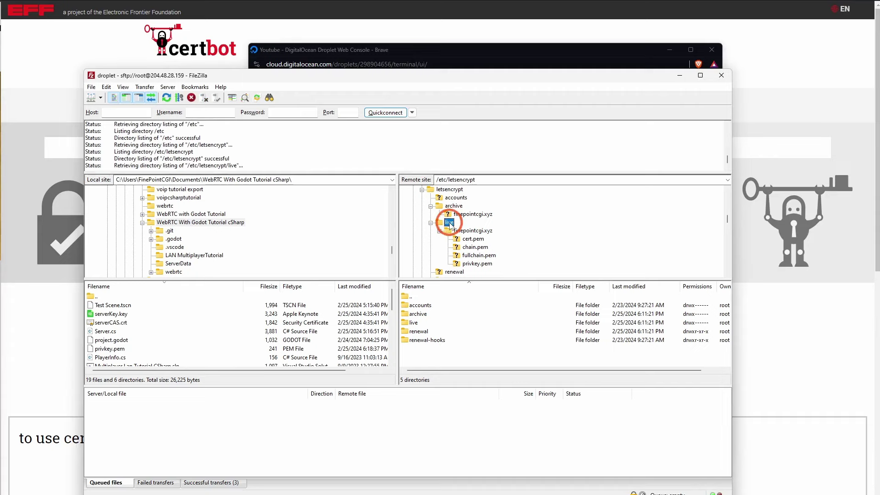
pyautogui.click(479, 231)
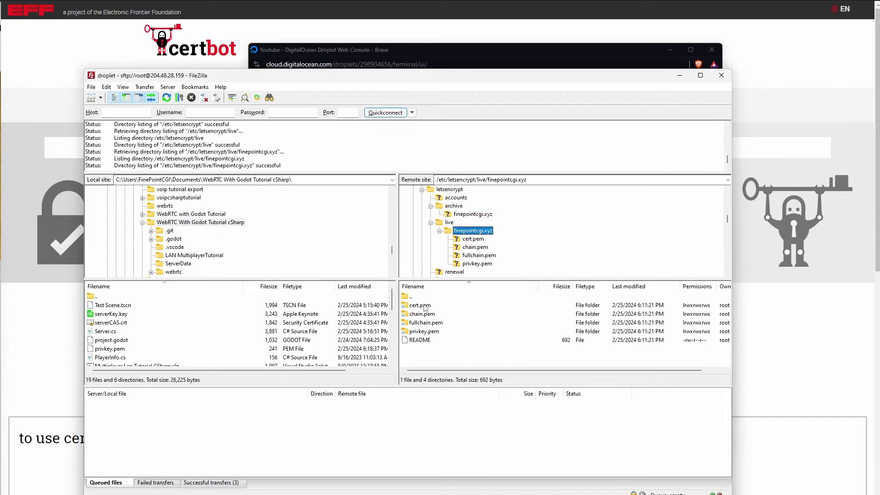
# Download fullchain.pem and privkey.pem into the local WebRTC With Godot Tutorial cSharp folder.
pyautogui.click(423, 307)
pyautogui.click(433, 315)
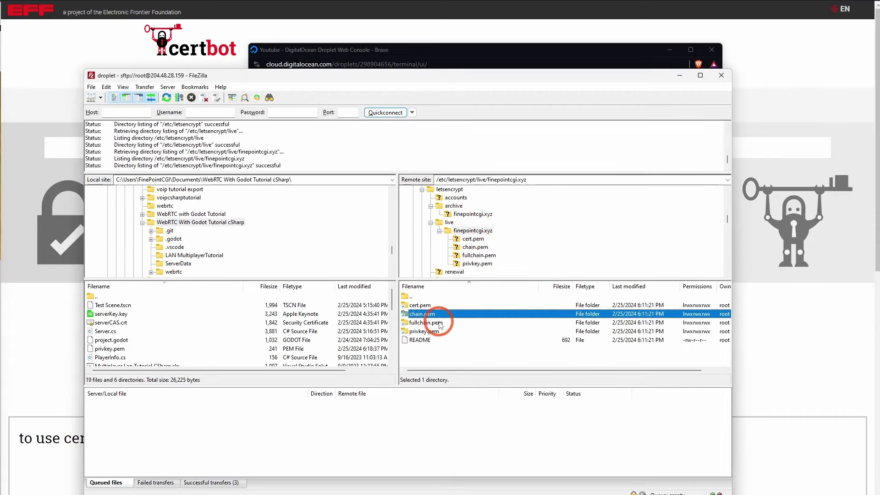
pyautogui.click(438, 323)
pyautogui.click(440, 331)
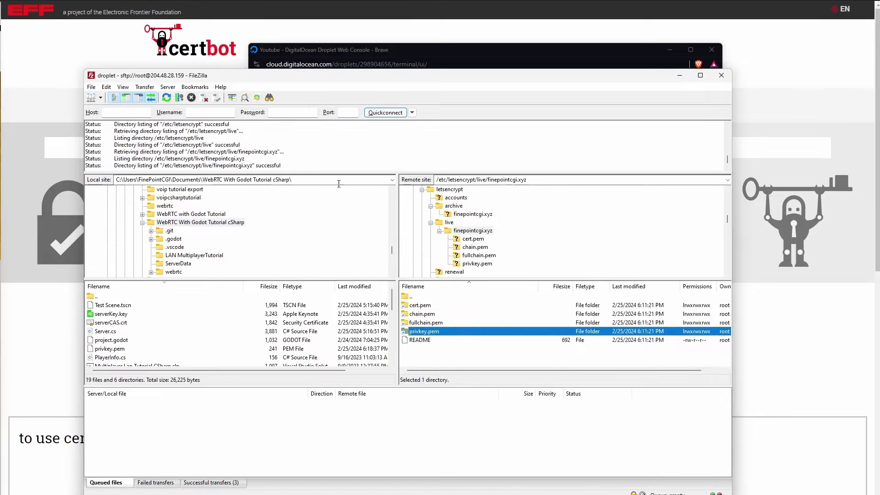
pyautogui.click(242, 180)
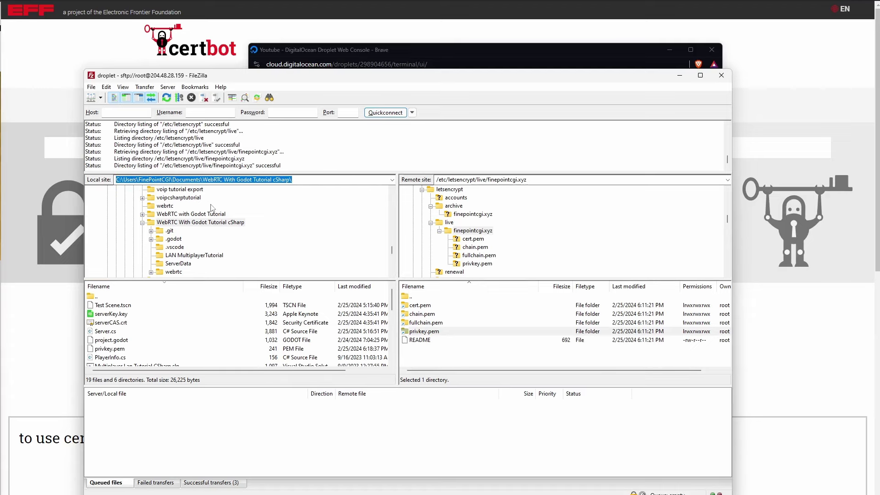
pyautogui.click(461, 334)
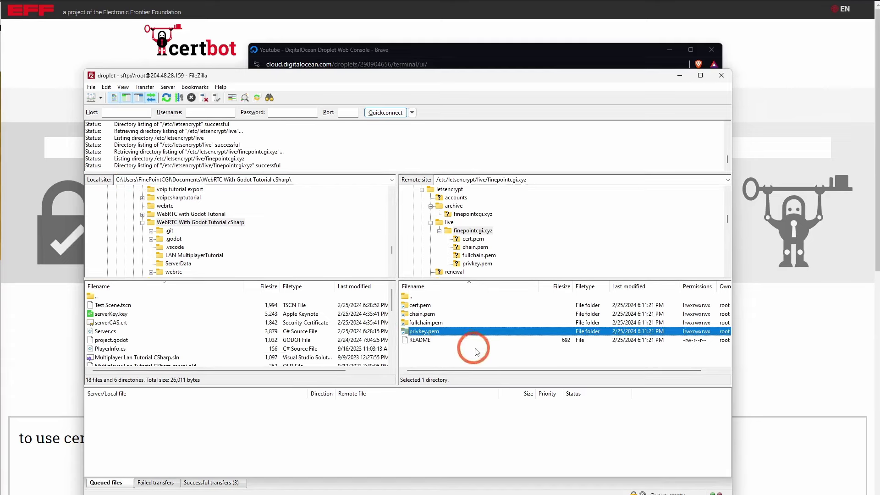
pyautogui.keyDown('shift'); pyautogui.click(442, 323); pyautogui.keyUp('shift')
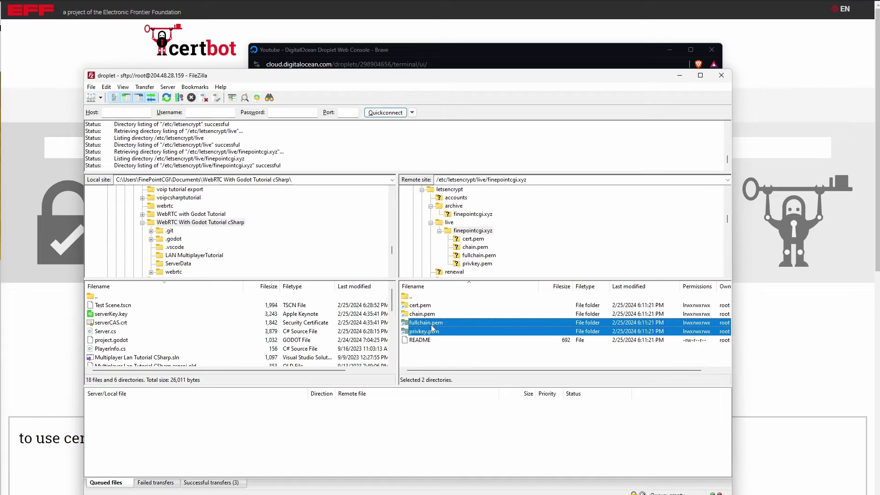
pyautogui.moveTo(431, 326); pyautogui.dragTo(156, 345)
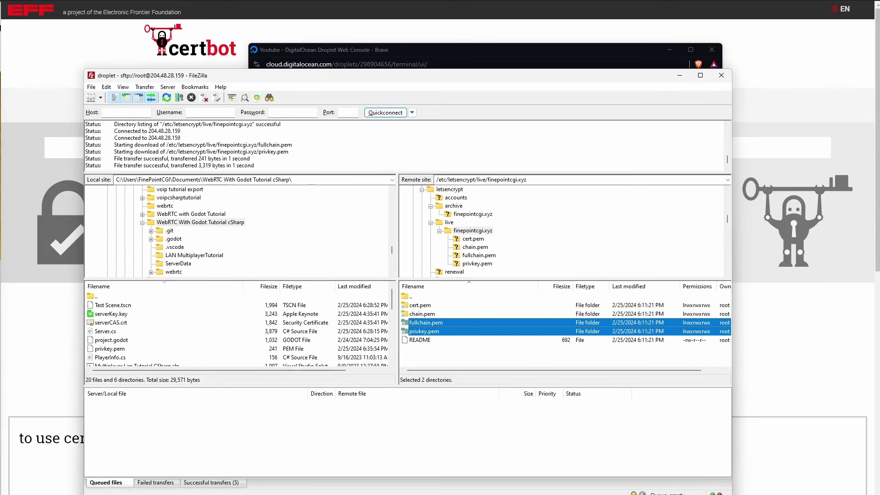
pyautogui.hotkey('alt', 'Tab')
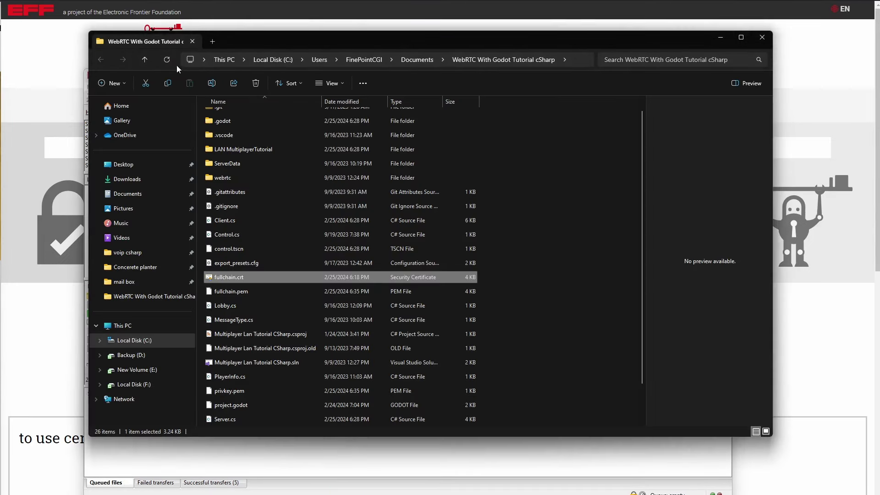
# Refresh the project folder and check the file sizes of fullchain.pem and privkey.pem.
pyautogui.click(167, 60)
pyautogui.scroll(-1, 414, 256)
pyautogui.click(414, 253)
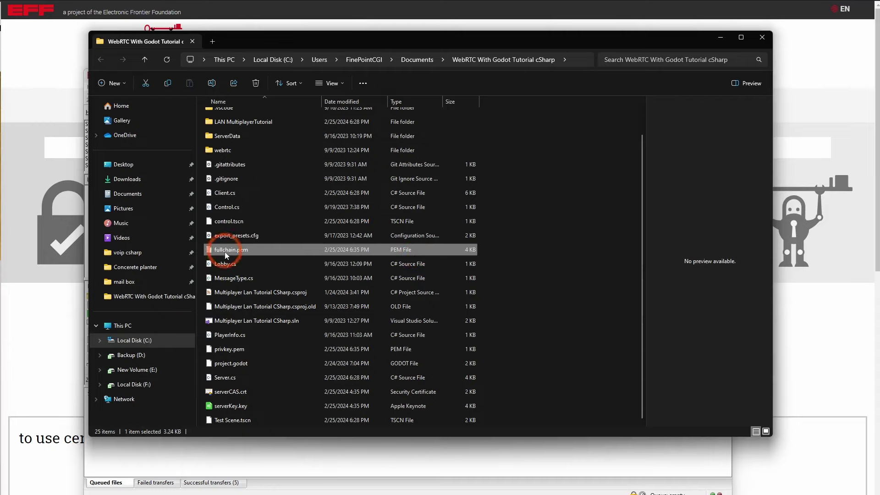
pyautogui.click(239, 353)
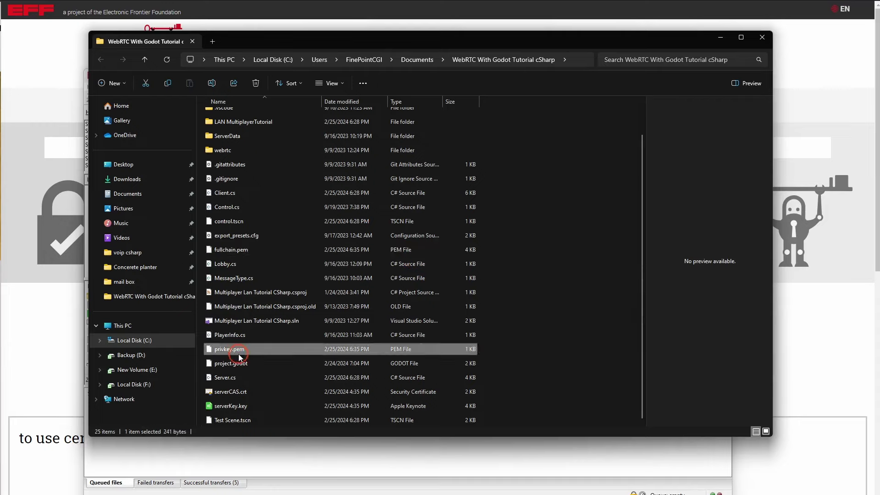
pyautogui.click(242, 253)
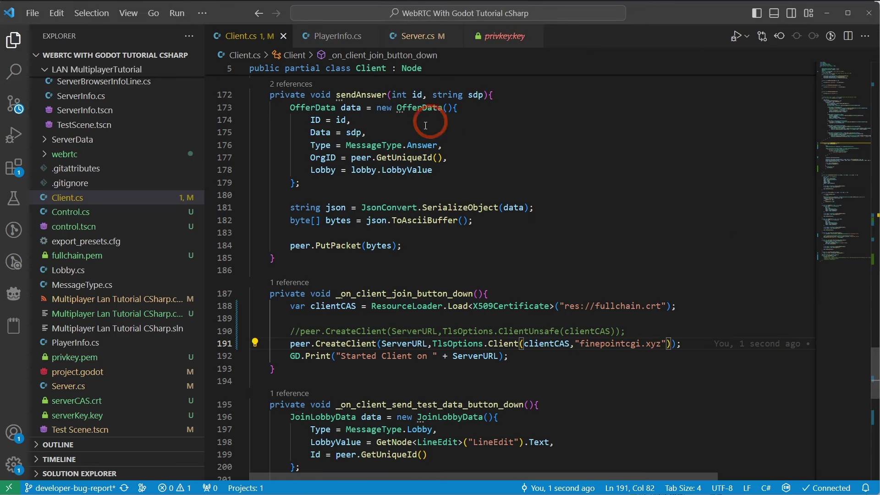
# Close privkey.key, open fullchain.pem, and place serverCAS.crt beside it for comparison.
pyautogui.middleClick(500, 33)
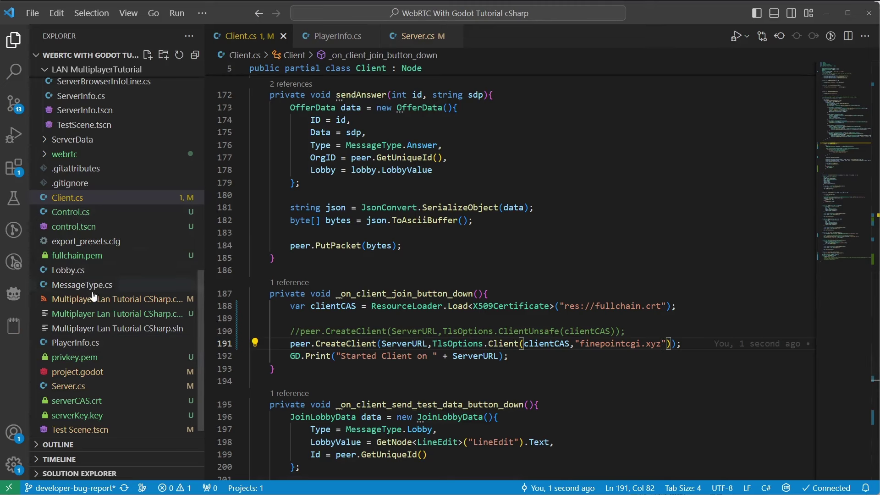
pyautogui.click(88, 261)
pyautogui.moveTo(88, 260); pyautogui.dragTo(387, 252)
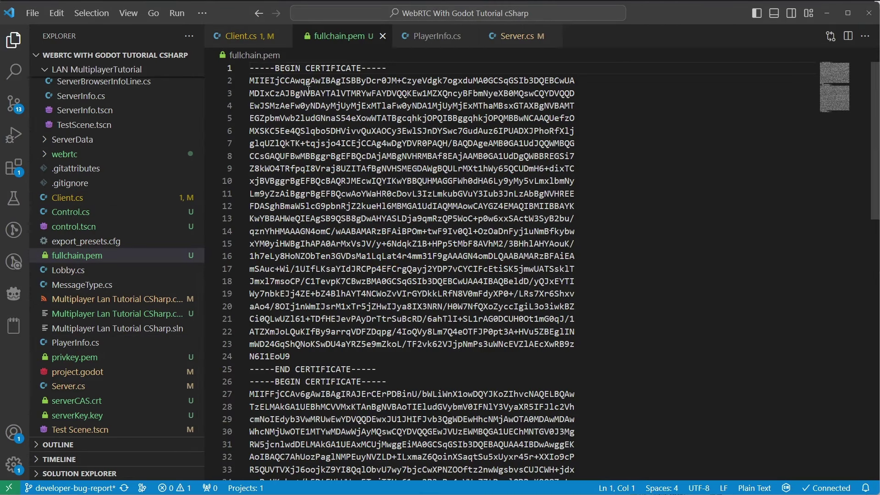
pyautogui.moveTo(251, 71); pyautogui.dragTo(381, 69)
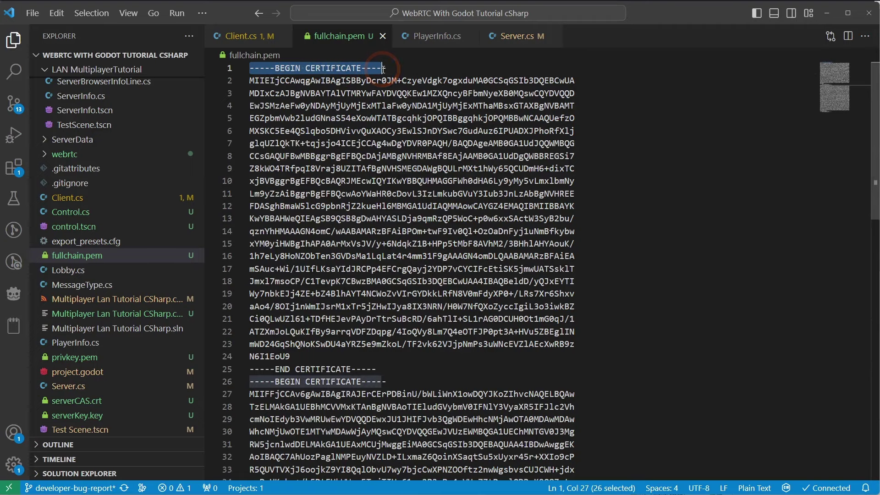
pyautogui.scroll(-11, 330, 378)
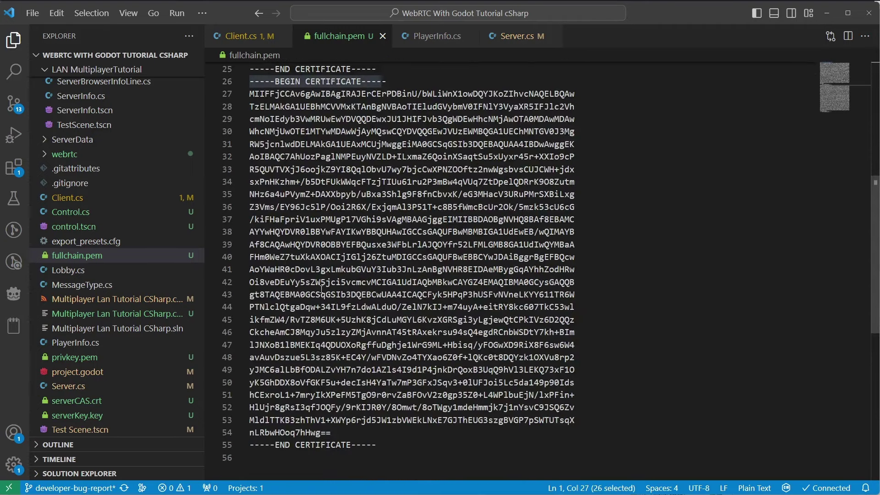
pyautogui.scroll(11, 372, 331)
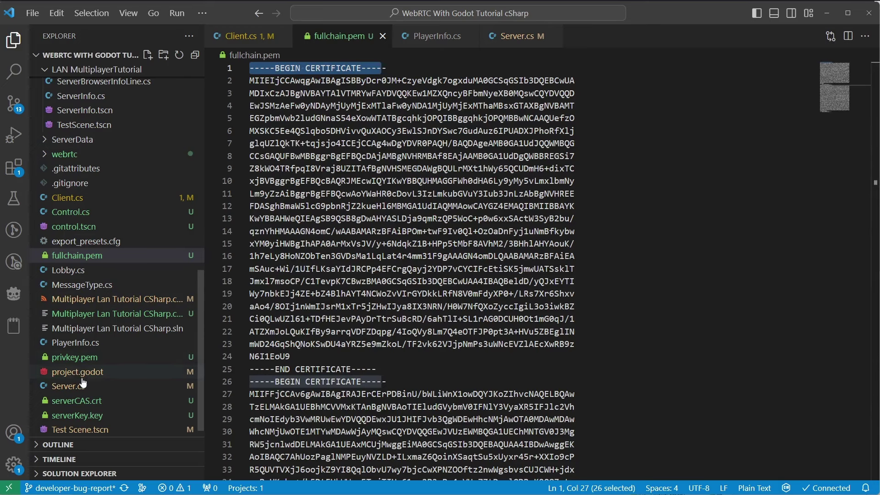
pyautogui.scroll(-1, 83, 382)
pyautogui.moveTo(83, 391); pyautogui.dragTo(833, 190)
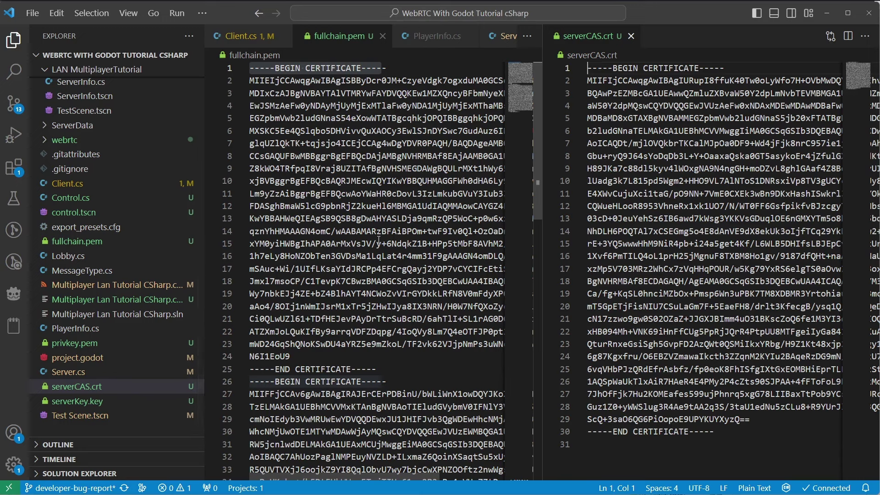
# Rename fullchain.pem to fullchain.crt in the Explorer.
pyautogui.rightClick(82, 243)
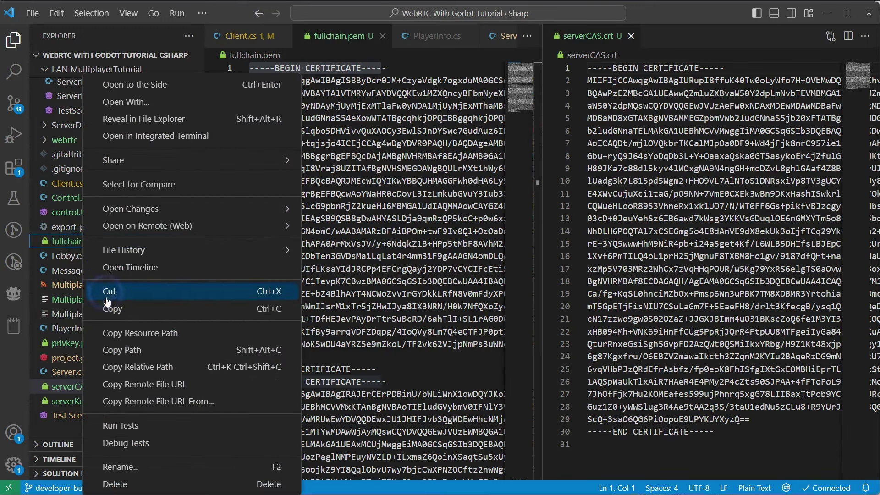
pyautogui.click(286, 464)
pyautogui.press('End')
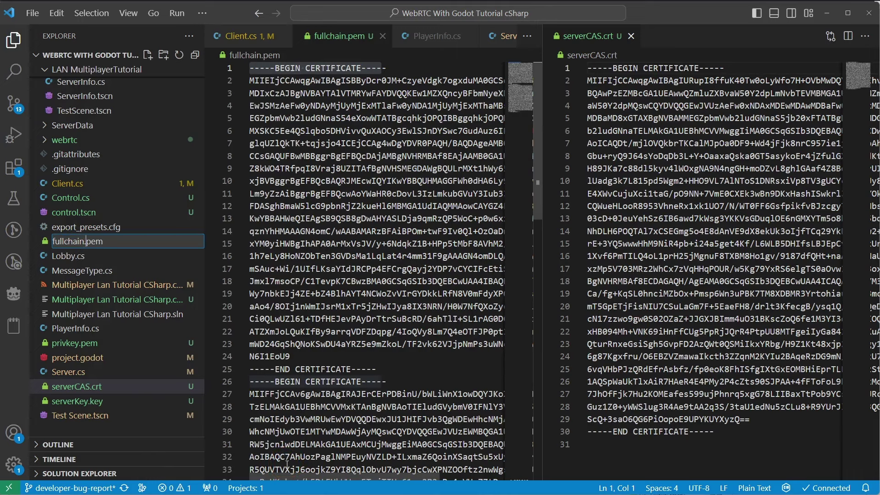
pyautogui.press('BackSpace')
pyautogui.press('BackSpace')
pyautogui.press('BackSpace')
pyautogui.write('crt')
pyautogui.press('Return')
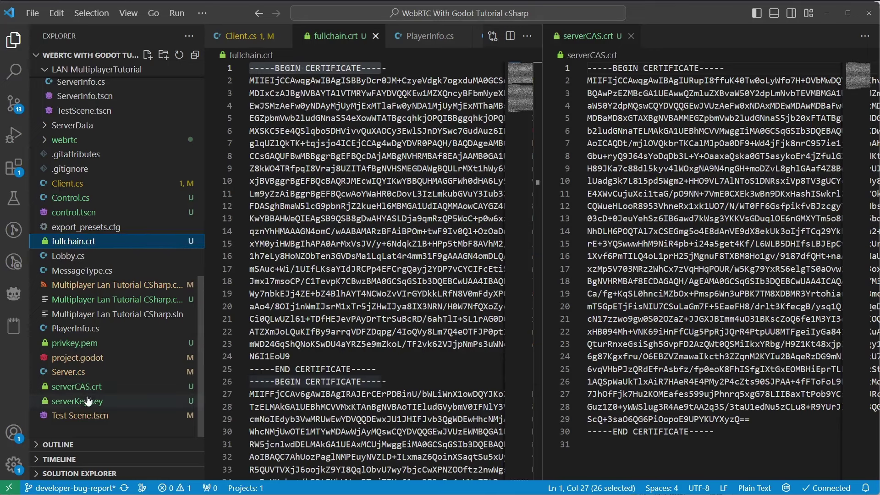
# Open serverKey.key and privkey.pem side by side to compare the key headers.
pyautogui.moveTo(84, 409); pyautogui.dragTo(710, 261)
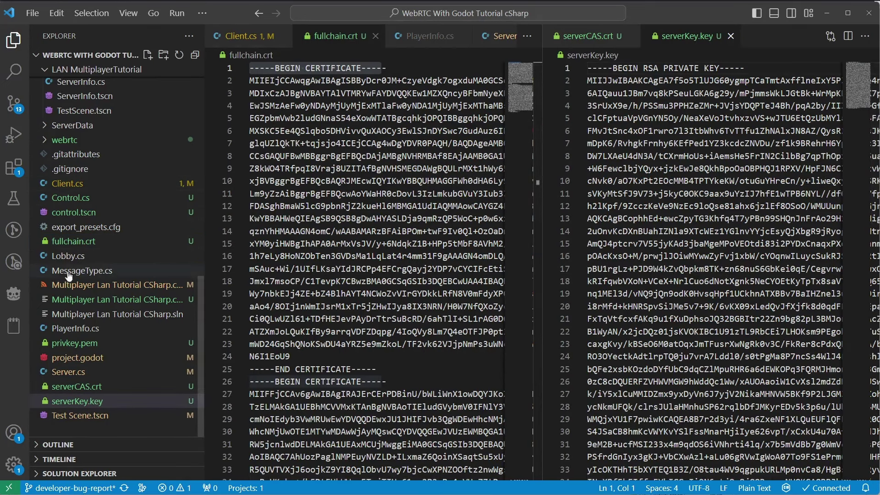
pyautogui.moveTo(69, 351); pyautogui.dragTo(394, 260)
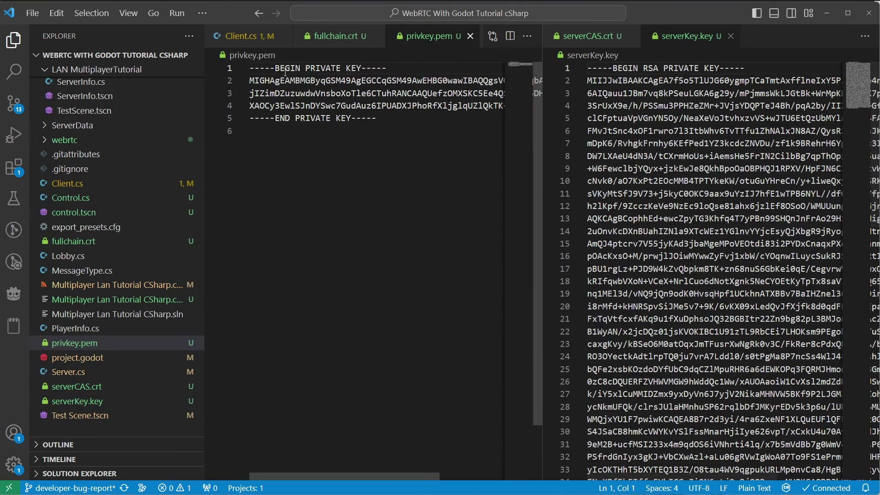
pyautogui.doubleClick(659, 68)
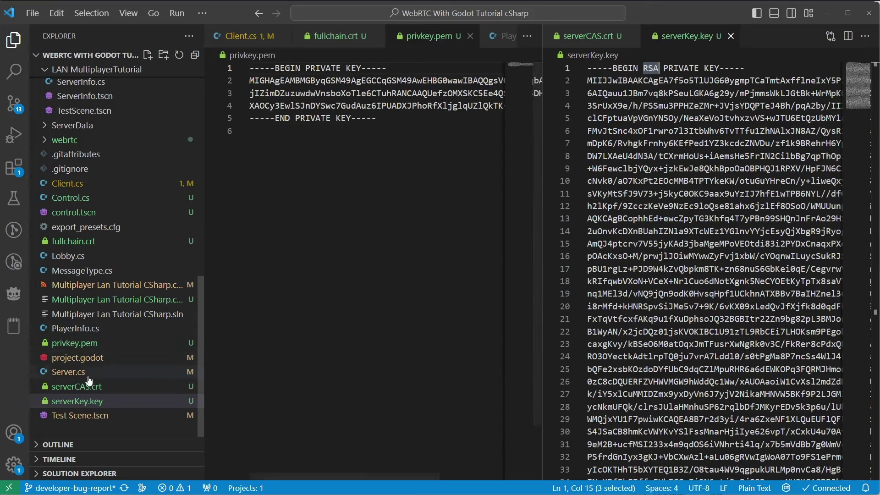
pyautogui.click(81, 344)
# Rename privkey.pem to privkey.key.
pyautogui.rightClick(80, 346)
pyautogui.click(183, 463)
pyautogui.press('End')
pyautogui.press('BackSpace')
pyautogui.press('BackSpace')
pyautogui.press('BackSpace')
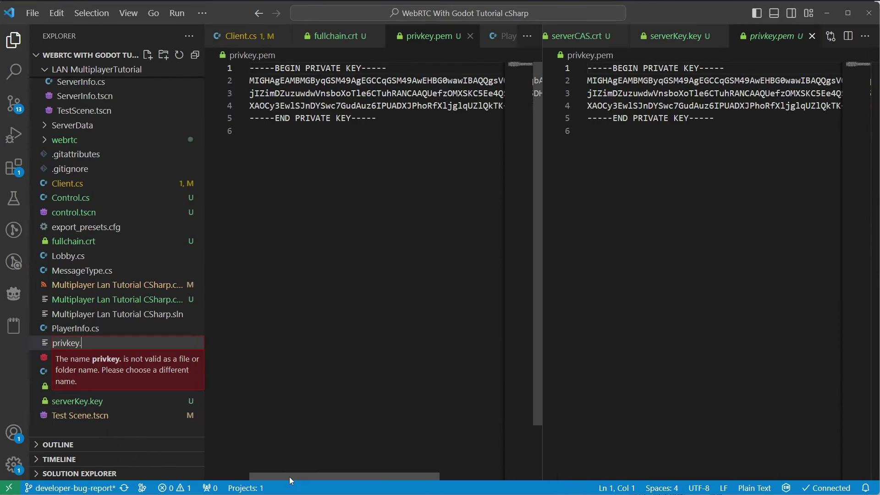
pyautogui.write('key')
pyautogui.press('Return')
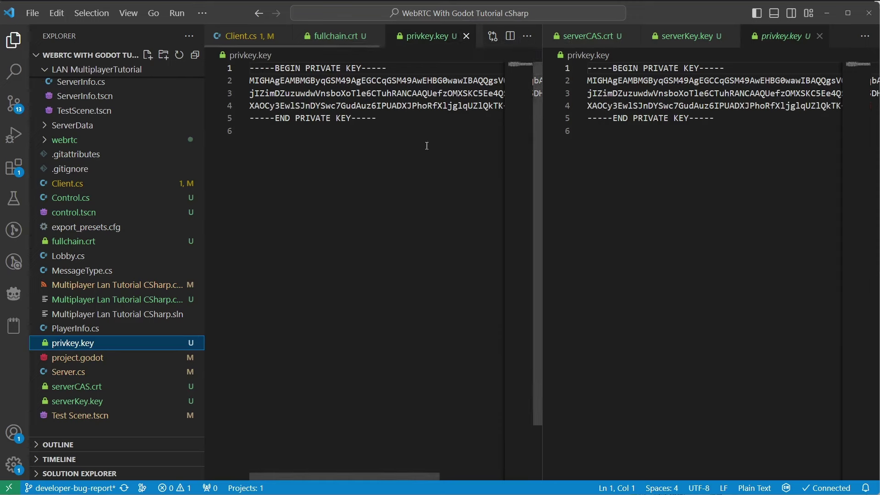
# Close the fullchain.crt and privkey.key editor tabs.
pyautogui.rightClick(40, 426)
pyautogui.click(436, 342)
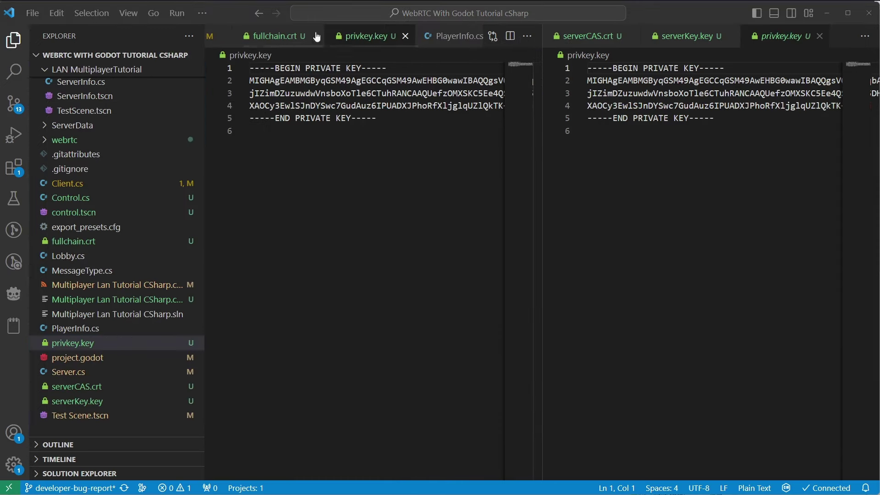
pyautogui.click(316, 36)
pyautogui.click(263, 36)
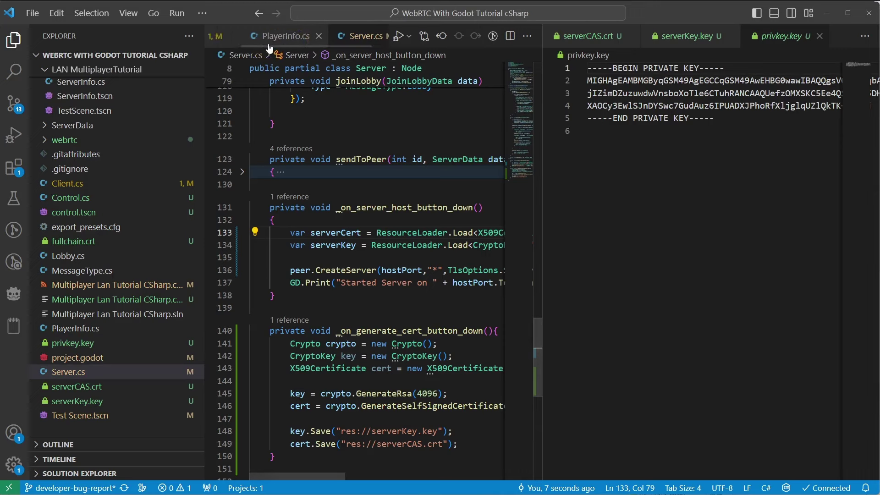
# In Server.cs, change serverCAS to fullchain and serverKey to privkey in the load paths, then save.
pyautogui.click(618, 35)
pyautogui.click(618, 36)
pyautogui.click(619, 35)
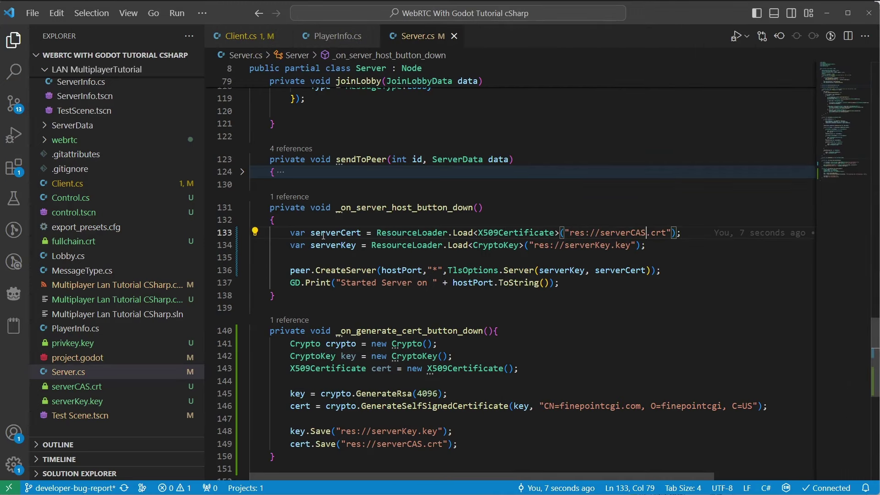
pyautogui.doubleClick(624, 232)
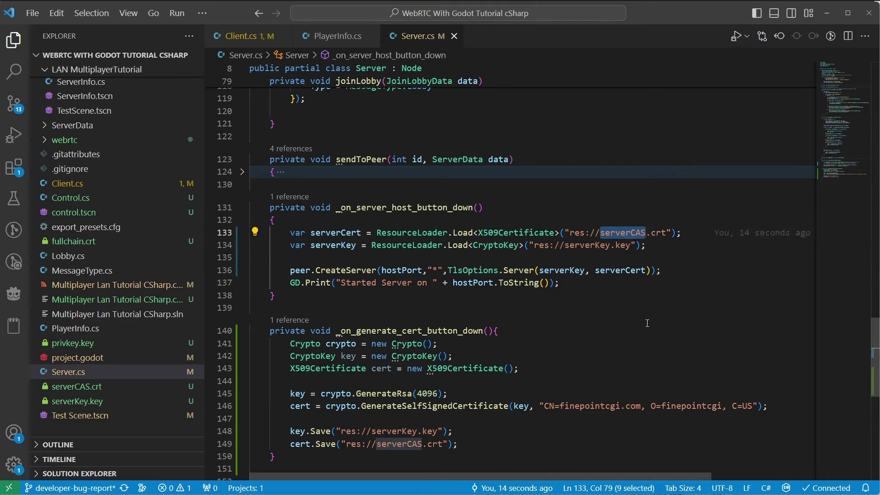
pyautogui.write('fullchain')
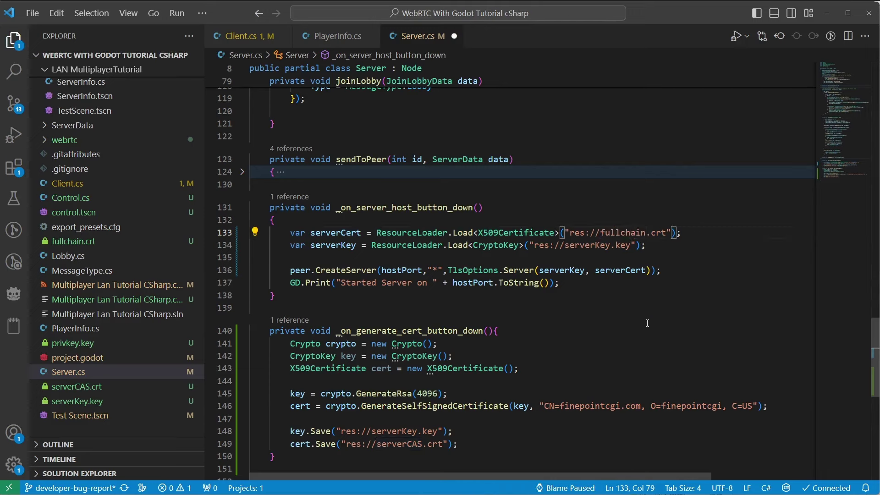
pyautogui.doubleClick(603, 247)
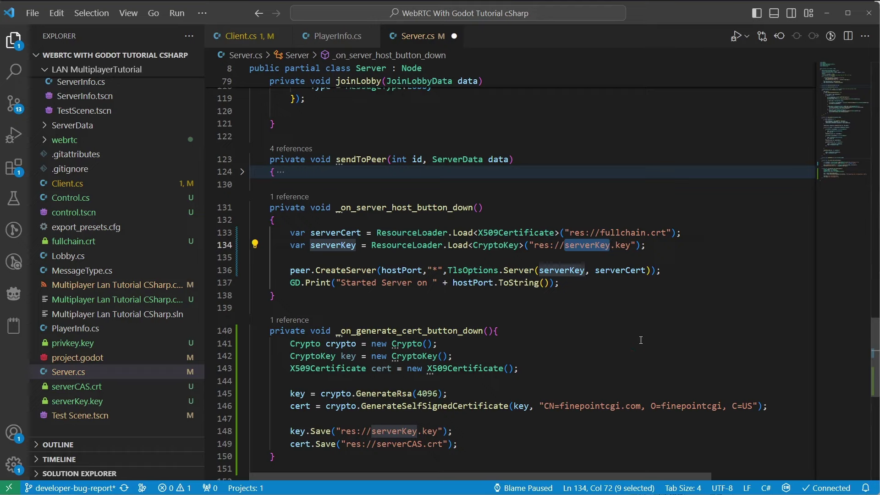
pyautogui.write('privkey')
pyautogui.click(640, 340)
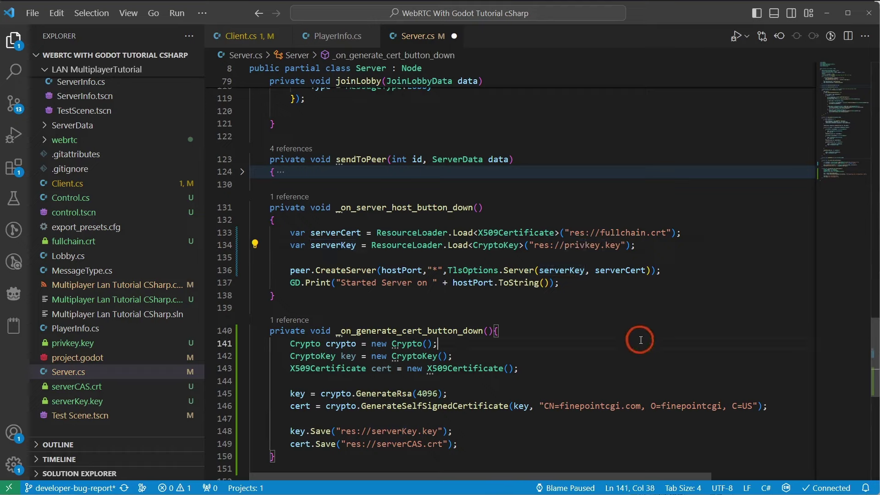
pyautogui.hotkey('ctrl', 's')
# In Client.cs, change the client certificate load path from serverCAS to fullchain.
pyautogui.click(246, 36)
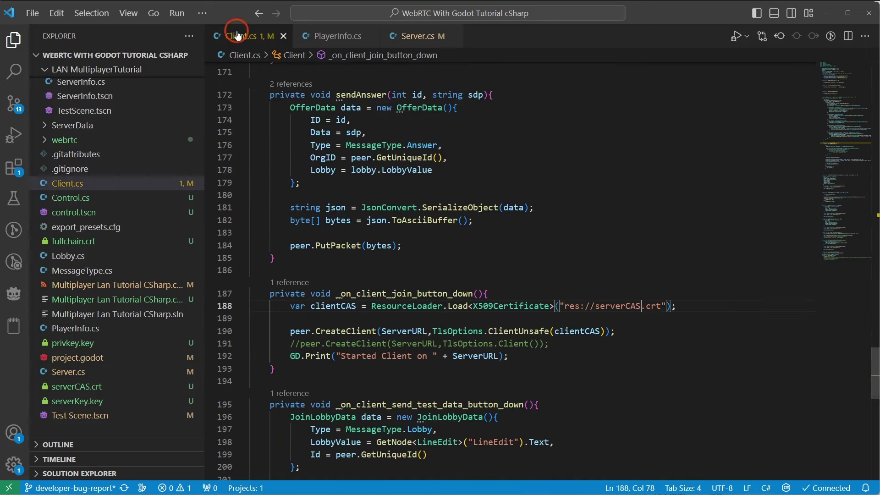
pyautogui.hscroll(5, 541, 256)
pyautogui.doubleClick(573, 307)
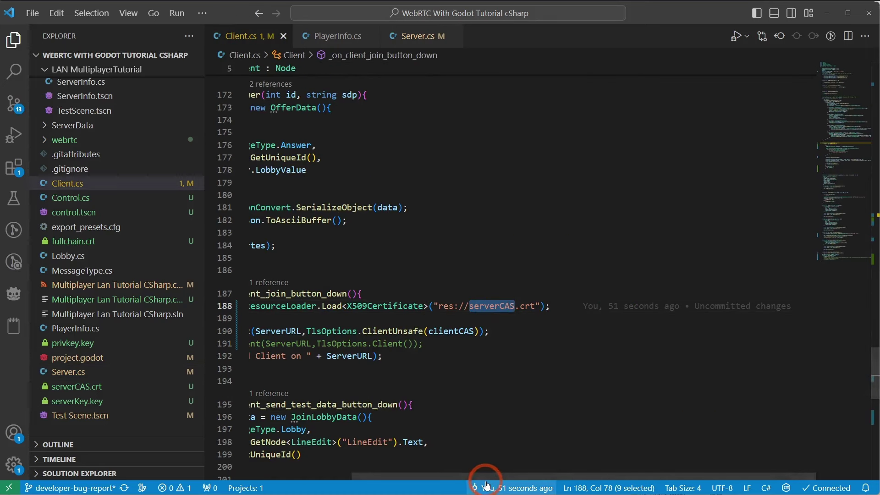
pyautogui.moveTo(477, 478); pyautogui.dragTo(296, 472)
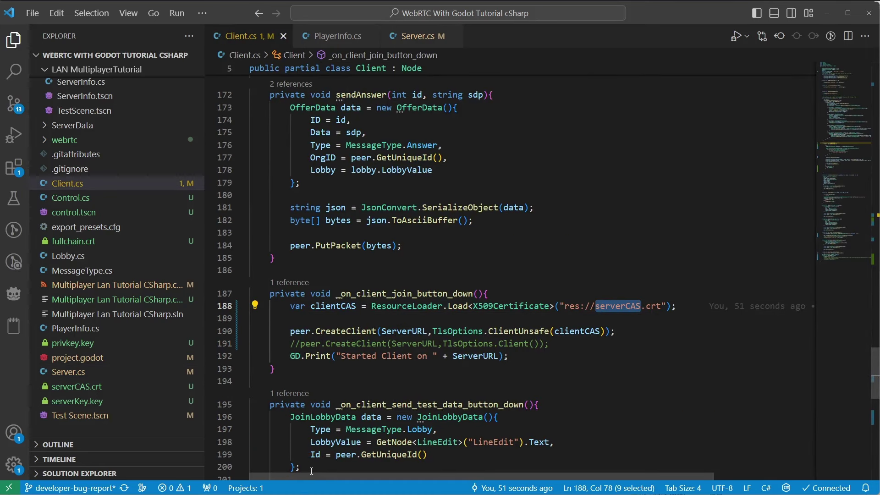
pyautogui.write('fullchain')
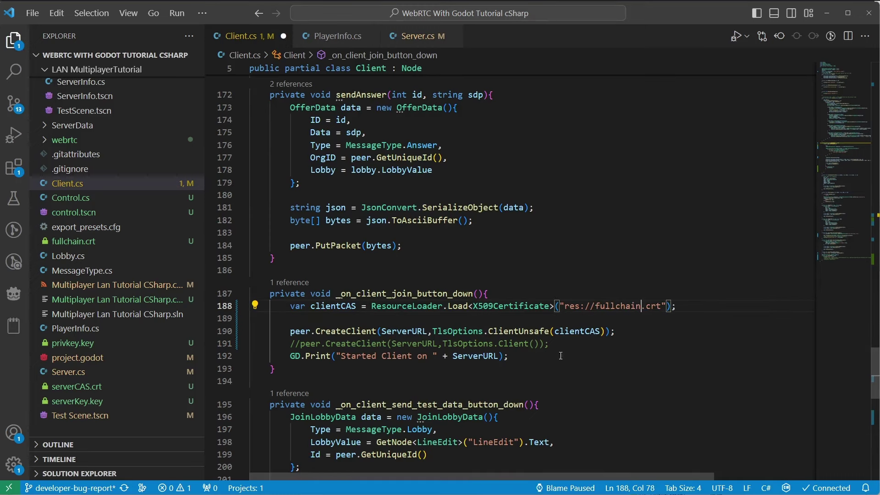
# Comment out the ClientUnsafe connection line and uncomment the Client() connection line.
pyautogui.click(288, 330)
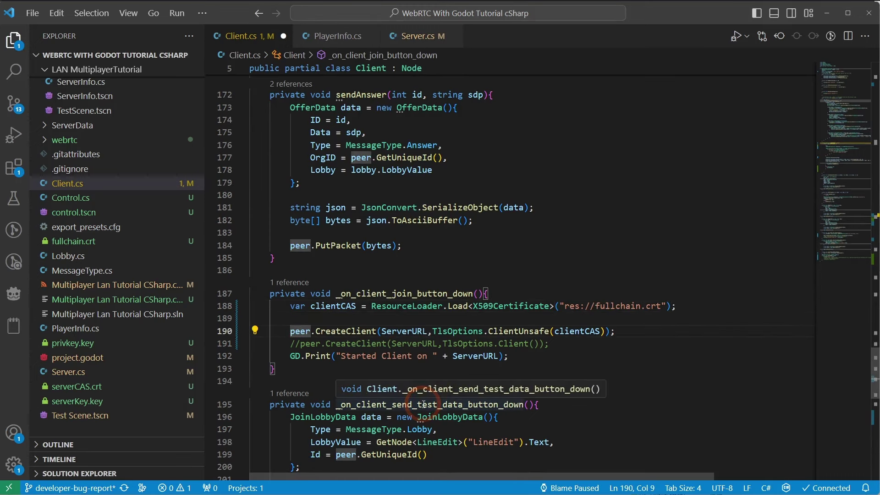
pyautogui.write('//')
pyautogui.press('Down')
pyautogui.press('BackSpace')
pyautogui.press('BackSpace')
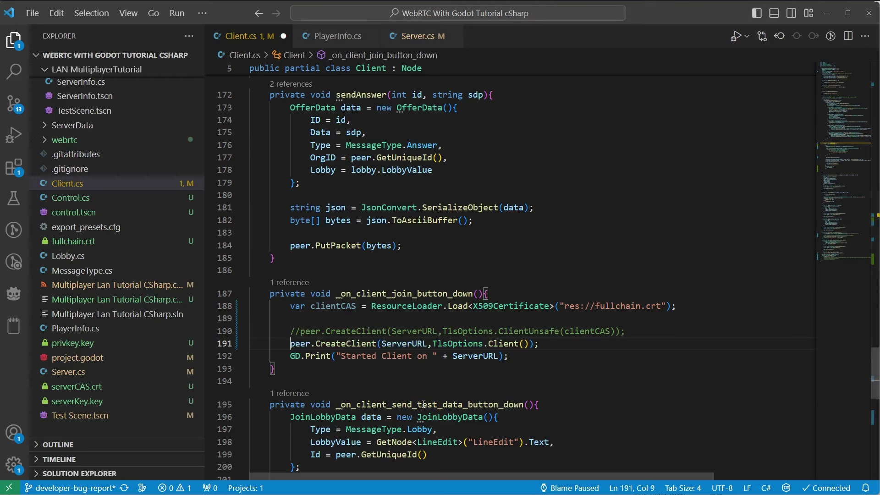
pyautogui.press('Up')
# Pass clientCAS and "finepointcgi.xyz" to the Client() TLS options and save Client.cs.
pyautogui.doubleClick(555, 331)
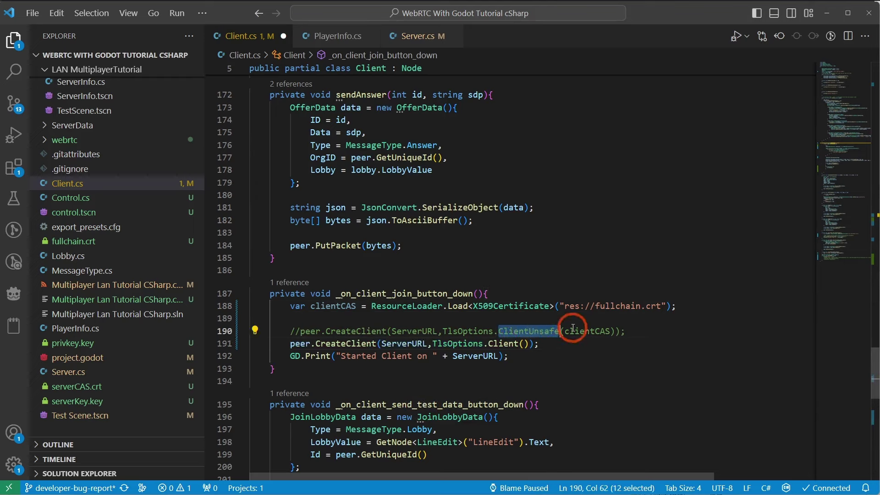
pyautogui.click(526, 344)
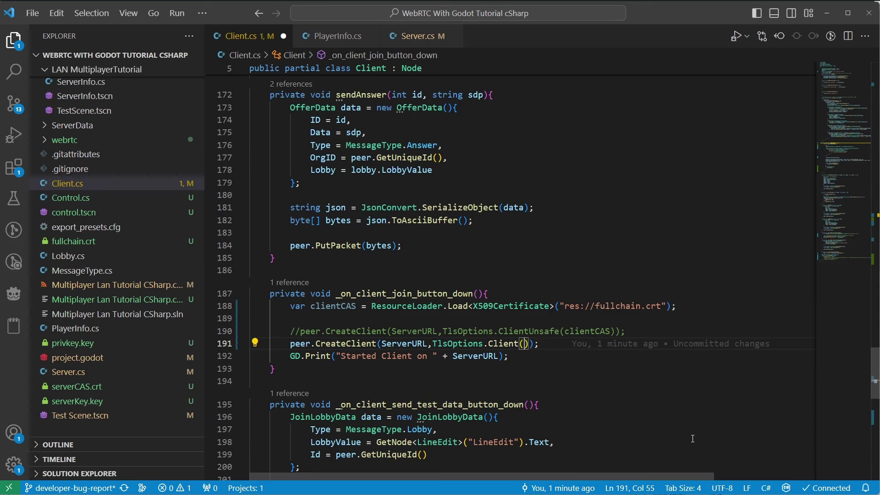
pyautogui.write('clientCAS, ')
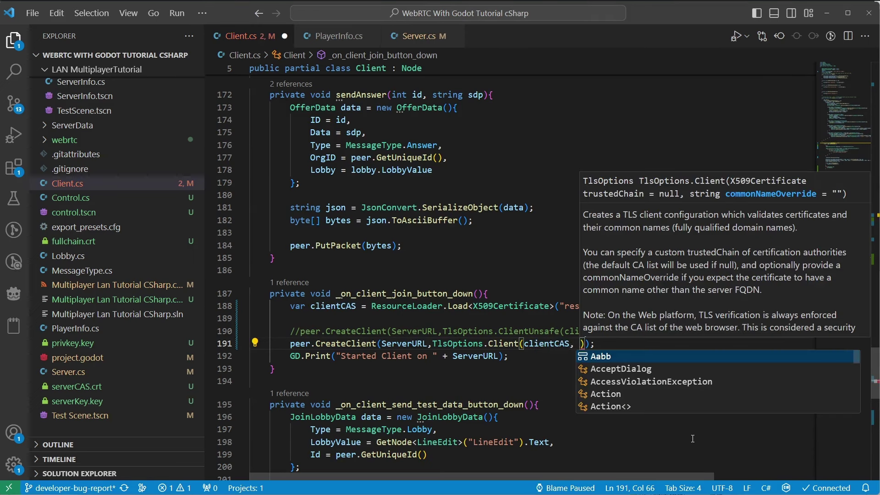
pyautogui.write('"')
pyautogui.write('finepointcgi.x')
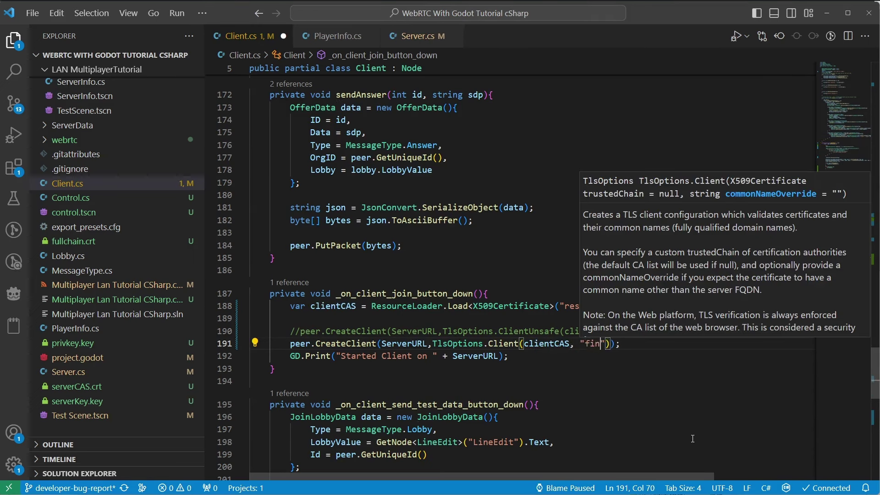
pyautogui.write('yz')
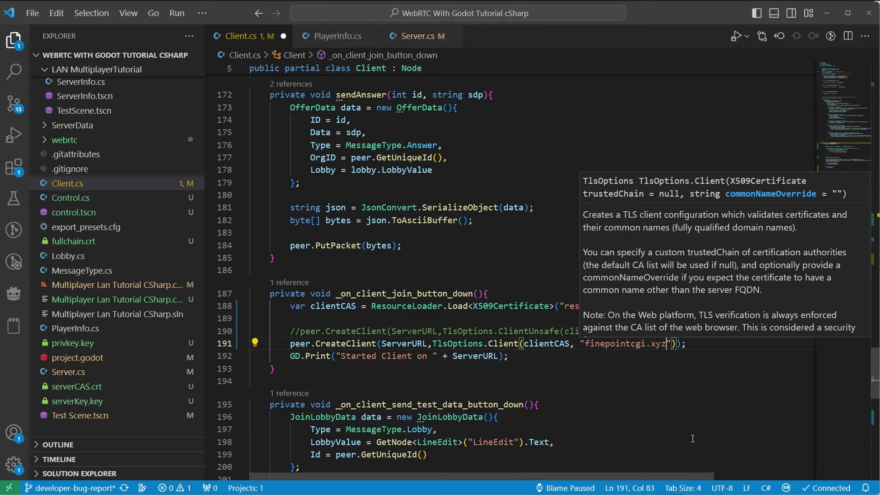
pyautogui.keyDown('shift'); pyautogui.click(588, 345); pyautogui.keyUp('shift')
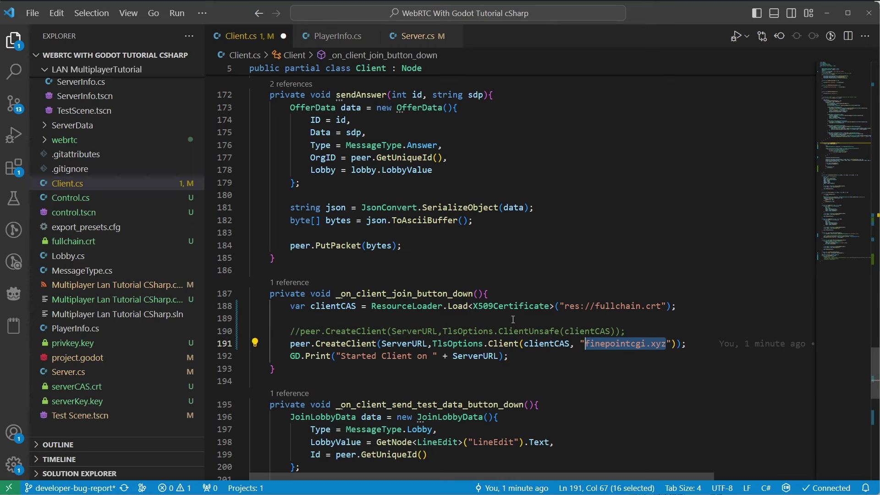
pyautogui.click(437, 306)
pyautogui.hotkey('ctrl', 's')
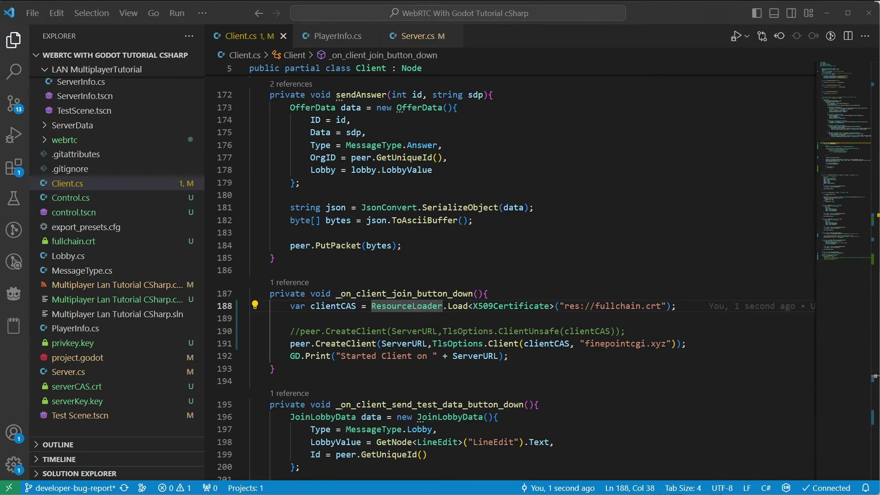
pyautogui.hotkey('alt', 'Tab')
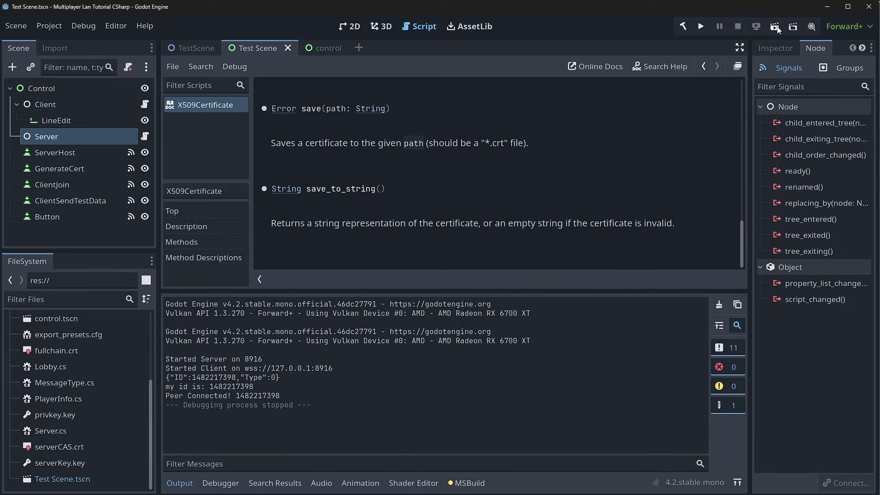
# Run the current scene, then Host and Join from the two game windows.
pyautogui.click(775, 26)
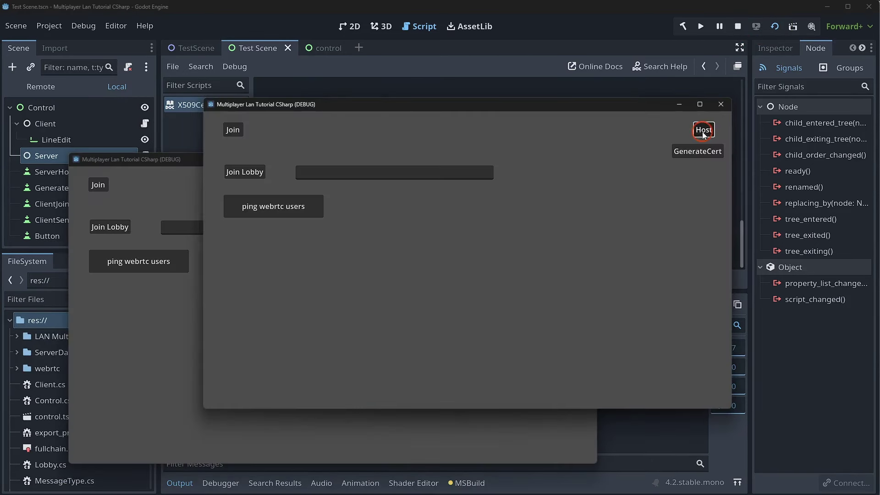
pyautogui.click(166, 185)
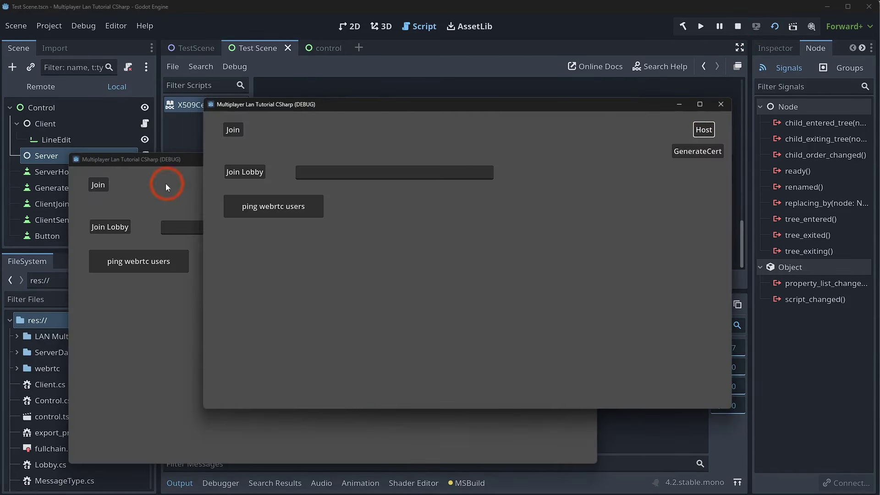
pyautogui.click(98, 185)
pyautogui.click(590, 448)
# Check the Output log for the Peer Connected lines, then return to the droplet console.
pyautogui.click(611, 454)
pyautogui.click(251, 421)
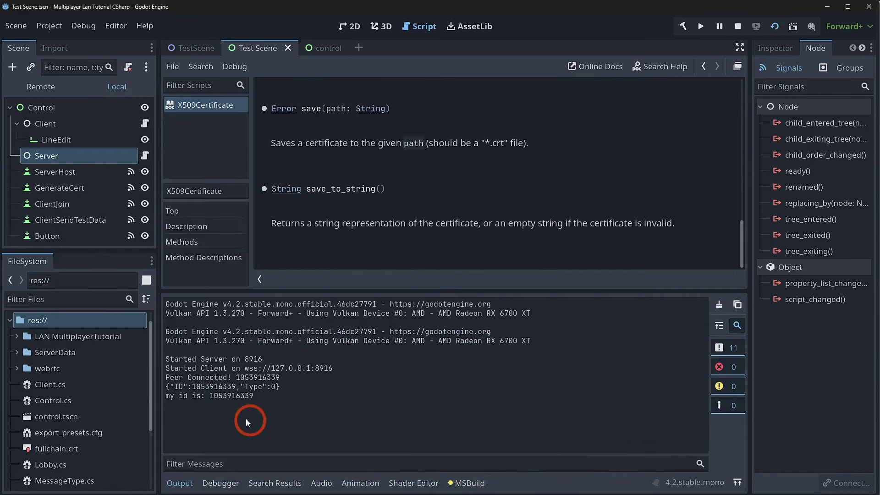
pyautogui.moveTo(266, 395); pyautogui.dragTo(167, 353)
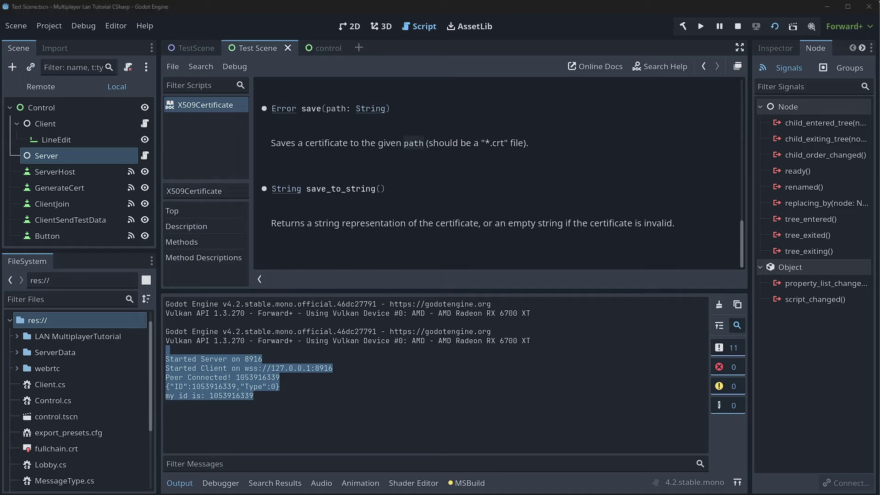
pyautogui.hotkey('alt', 'Tab')
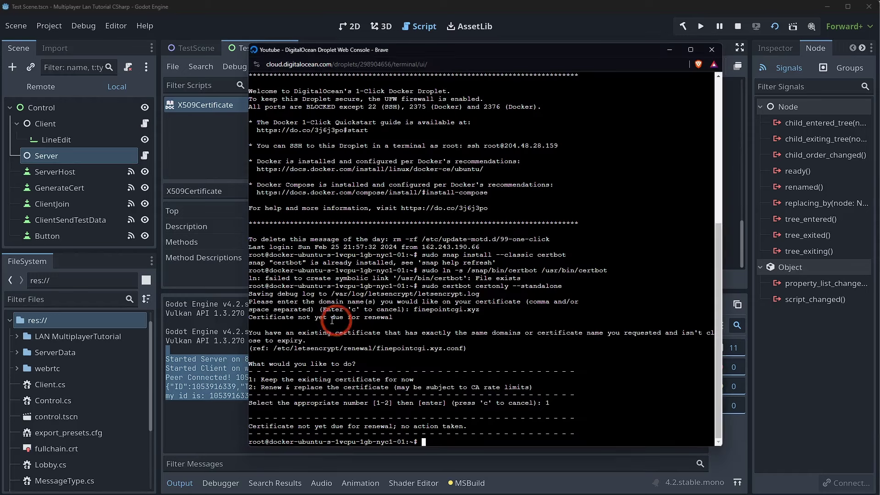